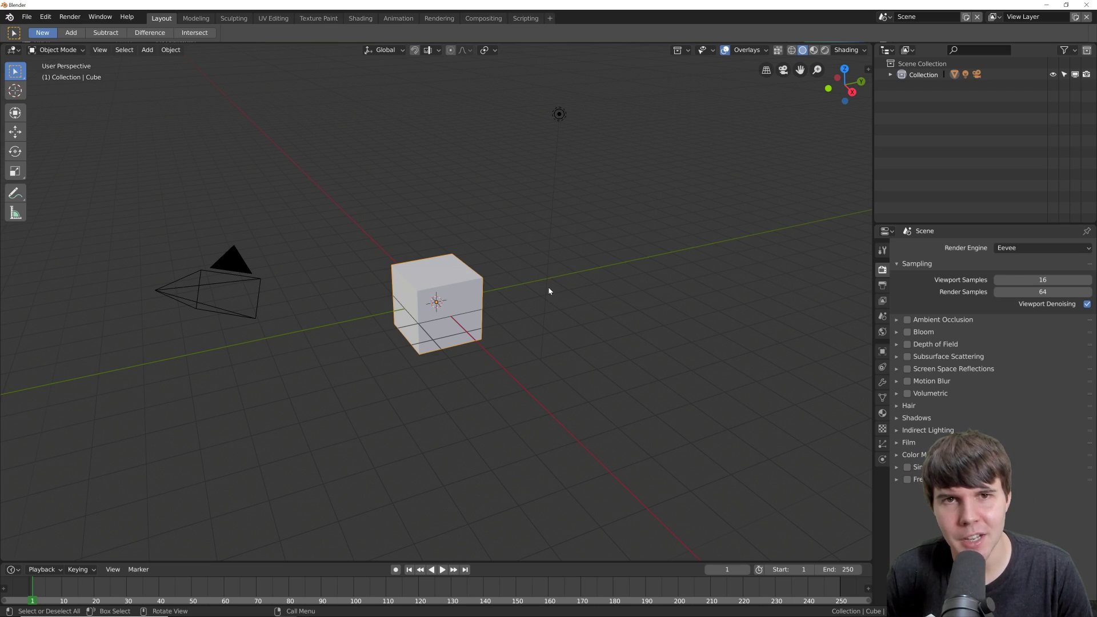
pyautogui.moveTo(549, 291); pyautogui.dragTo(511, 308, button='middle')
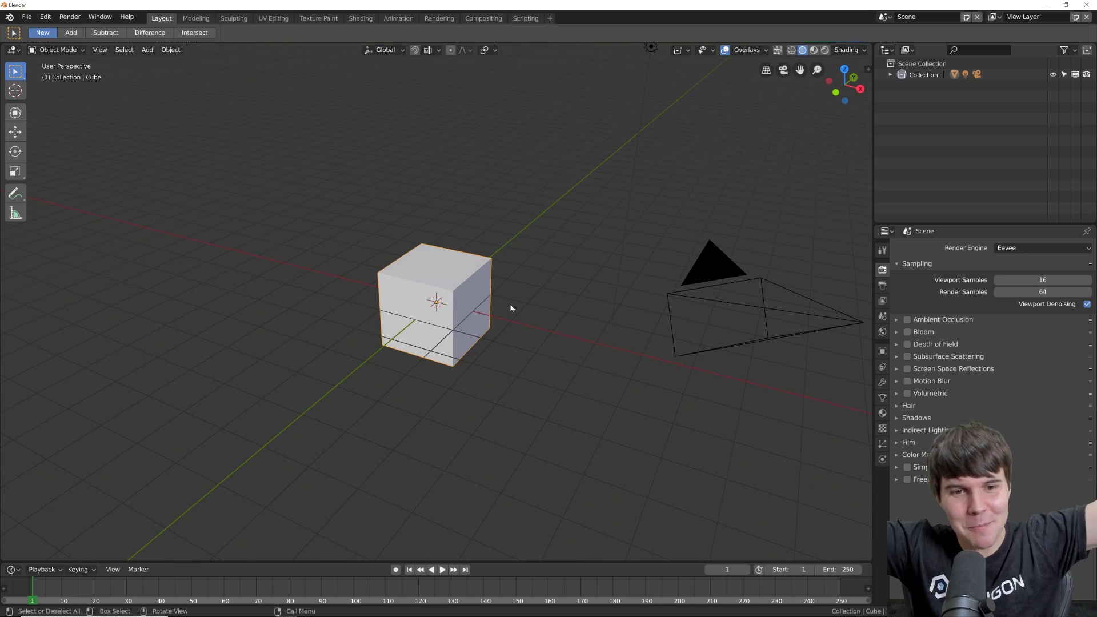
pyautogui.moveTo(511, 306); pyautogui.dragTo(489, 344, button='middle')
pyautogui.scroll(3, 486, 320)
pyautogui.scroll(-3, 488, 340)
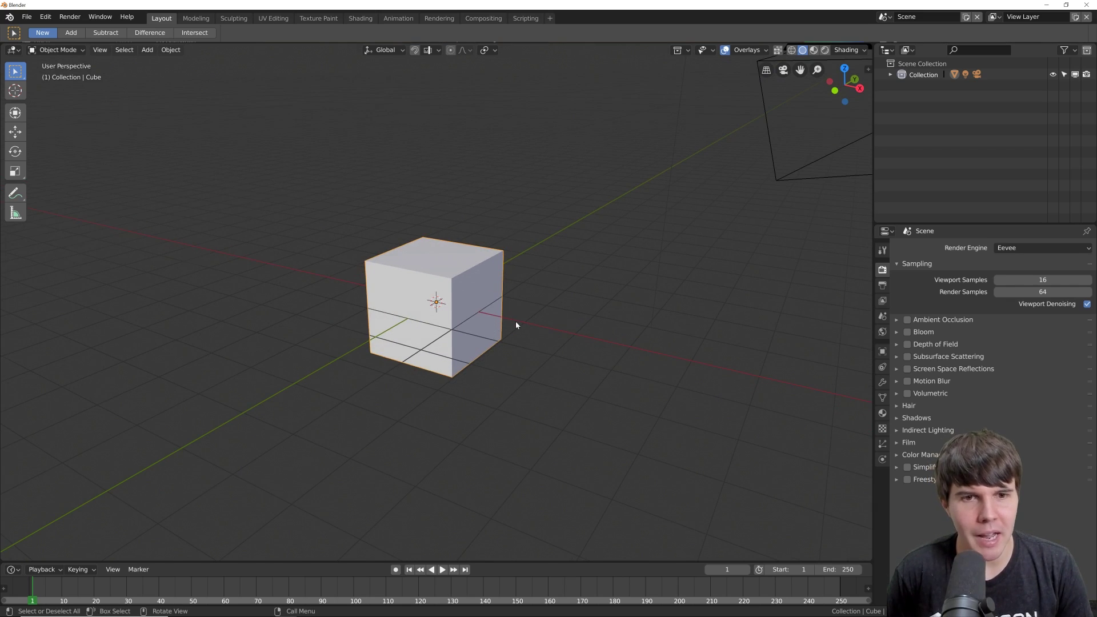
pyautogui.moveTo(515, 323)
pyautogui.mouseDown(button='middle')
pyautogui.moveTo(555, 335)
pyautogui.moveTo(480, 333)
pyautogui.moveTo(501, 334)
pyautogui.mouseUp(button='middle')
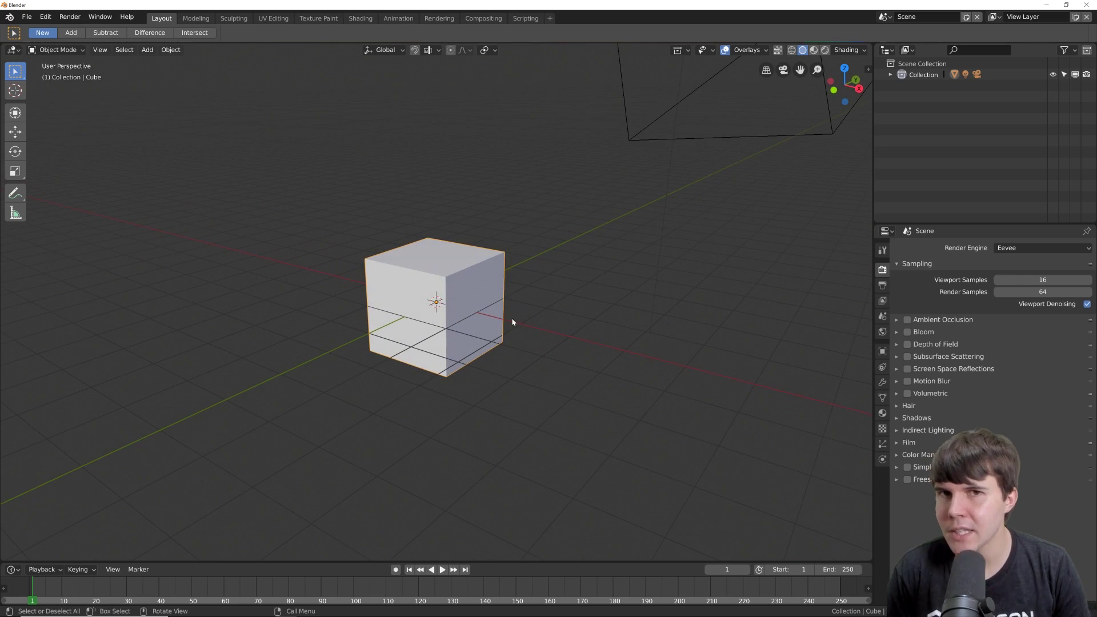
# Switch to the Blender 2.79 window, add a plane and scale it up about 8.6 times as a ground surface.
pyautogui.hotkey('alt', 'Tab')
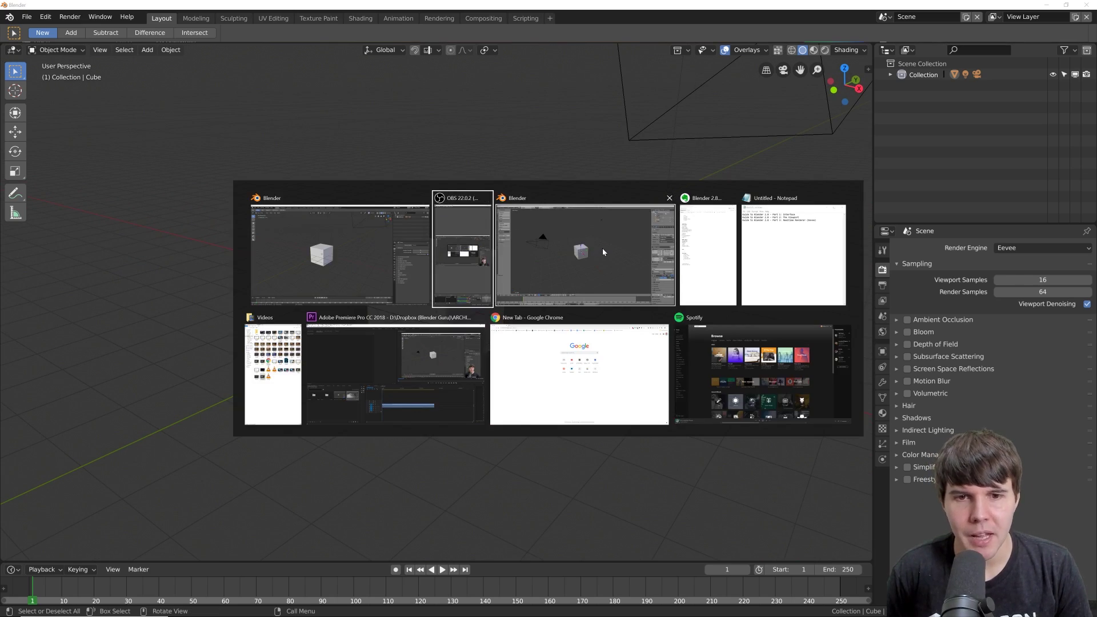
pyautogui.moveTo(534, 275); pyautogui.dragTo(551, 278, button='middle')
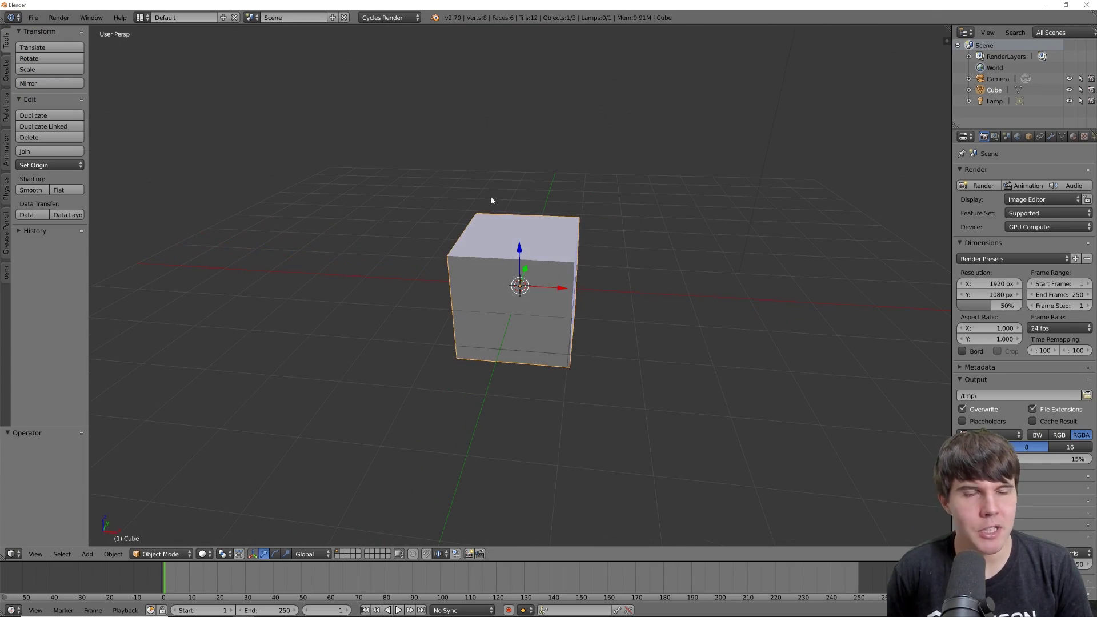
pyautogui.hotkey('shift', 'a')
pyautogui.click(597, 209)
pyautogui.press('s')
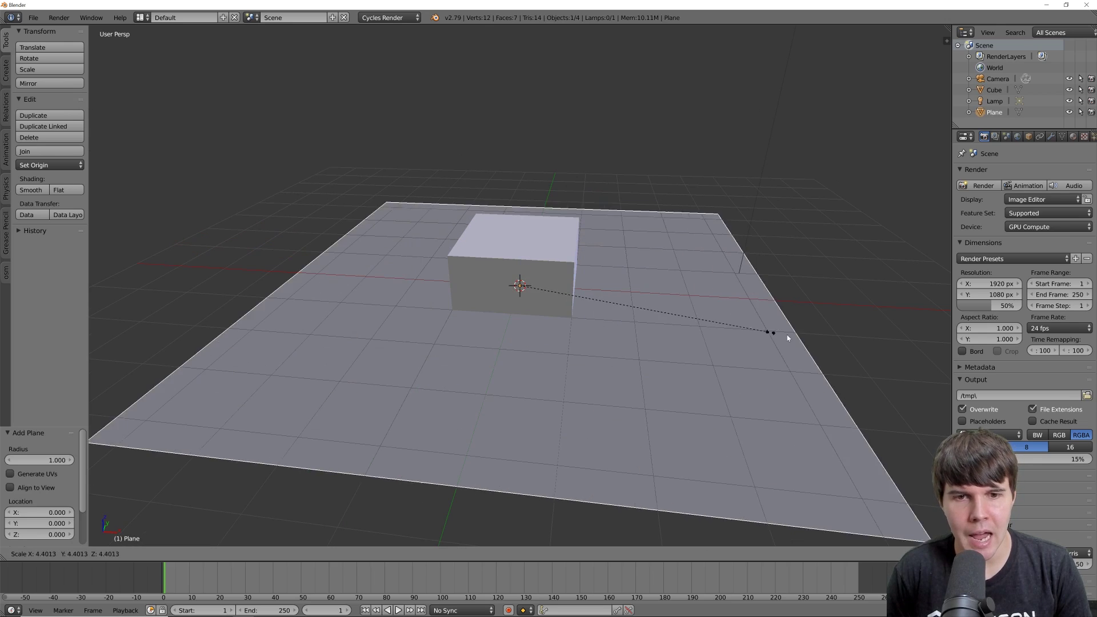
pyautogui.click(152, 350)
# Raise the cube about 0.85 units along the Z axis.
pyautogui.rightClick(443, 242)
pyautogui.scroll(5, 473, 263)
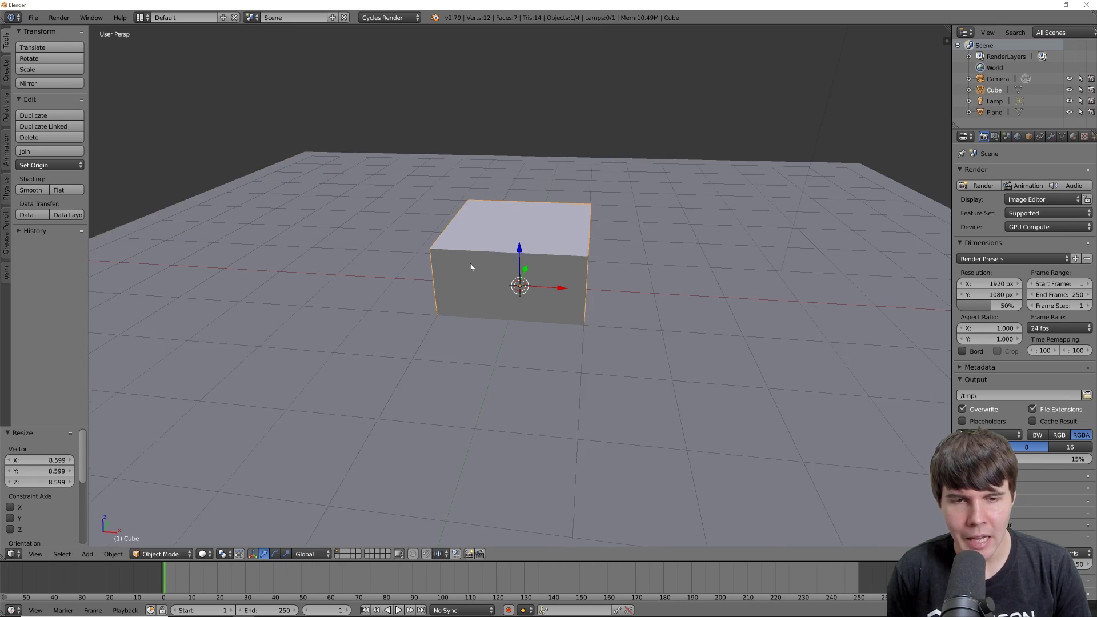
pyautogui.moveTo(473, 263); pyautogui.dragTo(553, 279, button='middle')
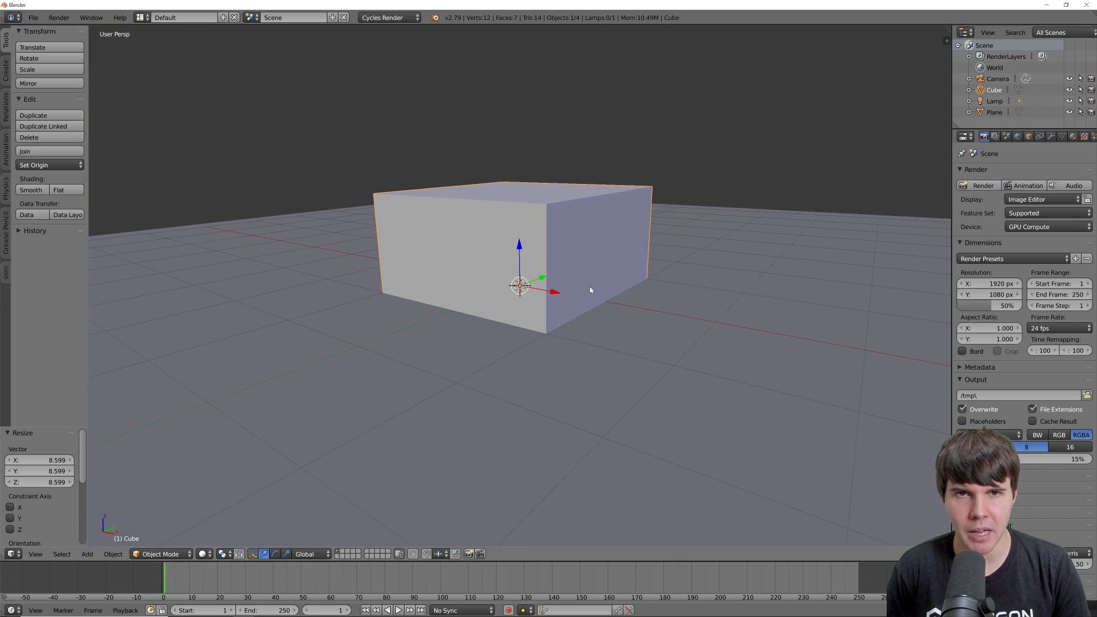
pyautogui.press('g')
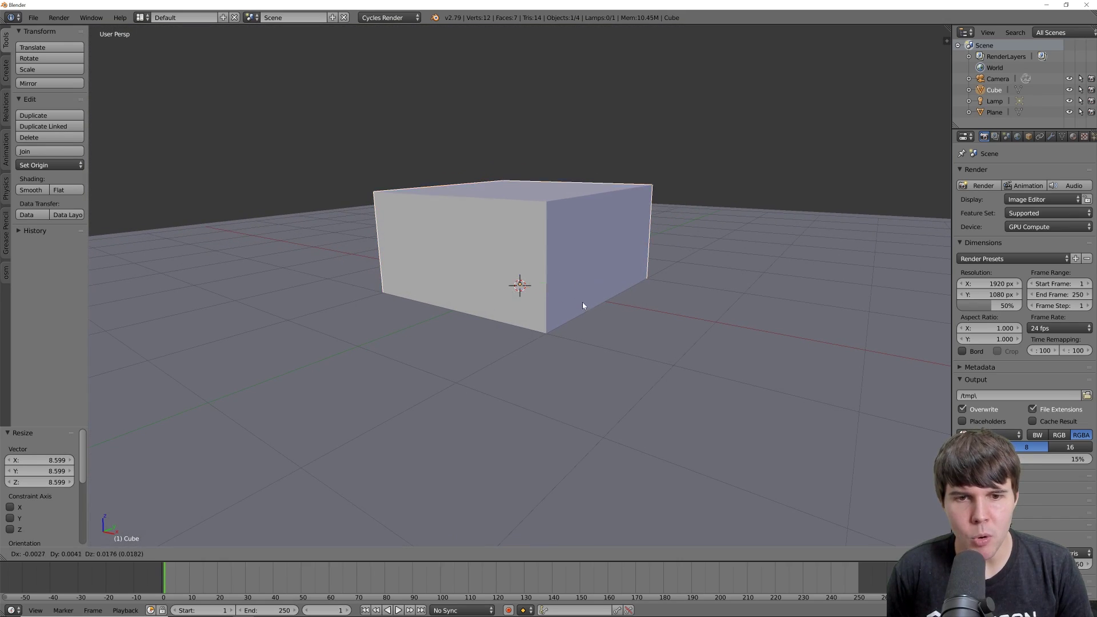
pyautogui.press('z')
pyautogui.click(582, 228)
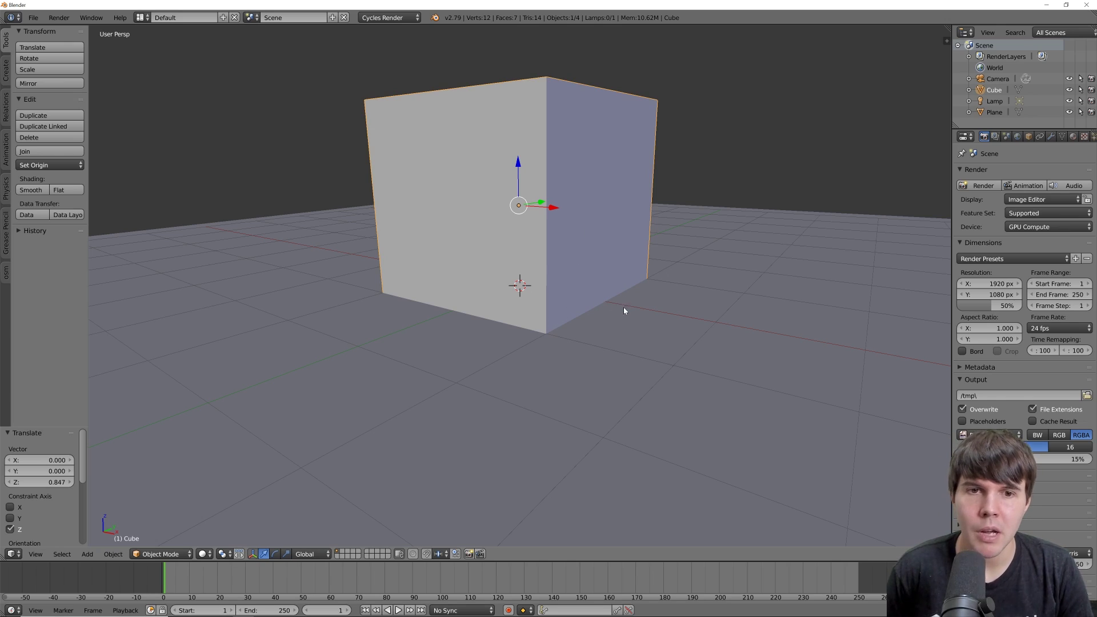
# Raise the cube a further 0.15 units along Z so its base meets the ground plane, and check the bottom edges.
pyautogui.moveTo(624, 311); pyautogui.dragTo(601, 307, button='middle')
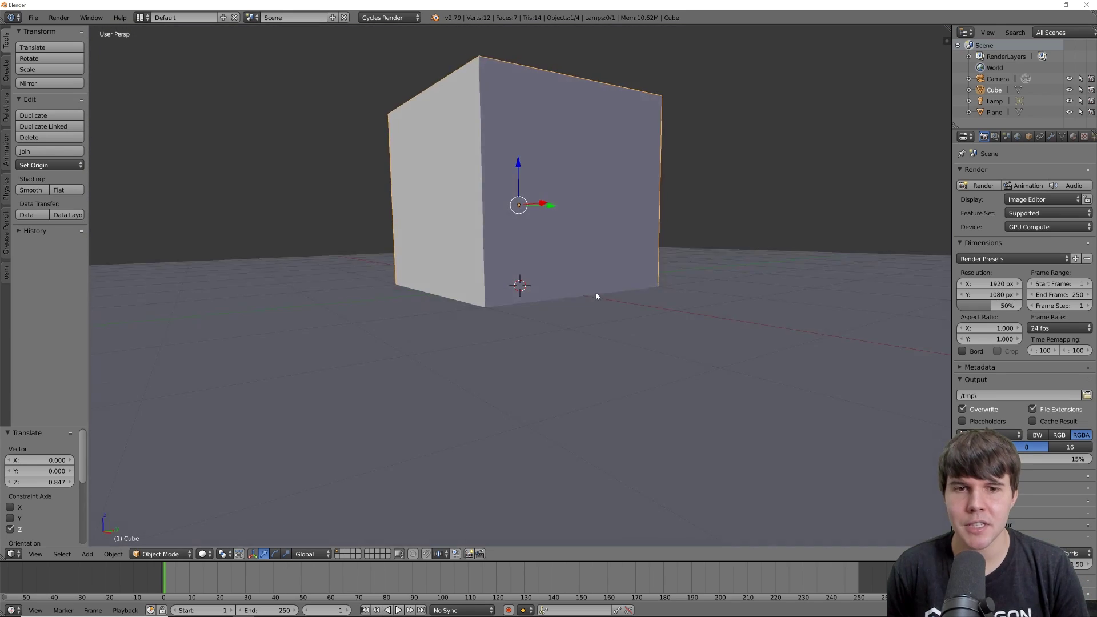
pyautogui.moveTo(597, 296); pyautogui.dragTo(610, 294, button='middle')
pyautogui.press('g')
pyautogui.press('z')
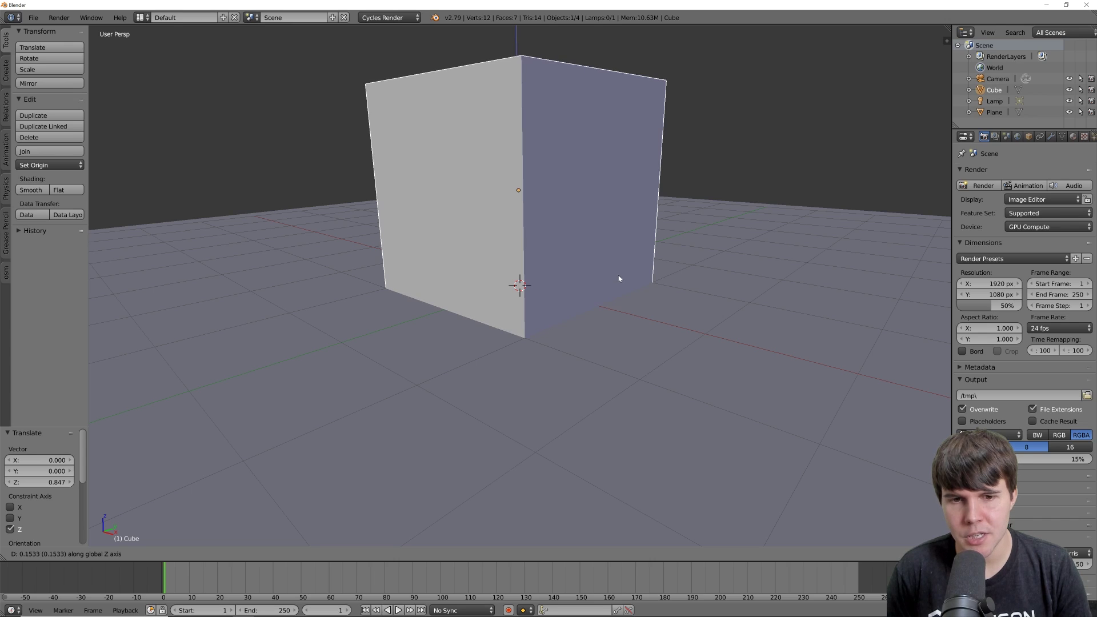
pyautogui.click(619, 279)
pyautogui.scroll(4, 618, 289)
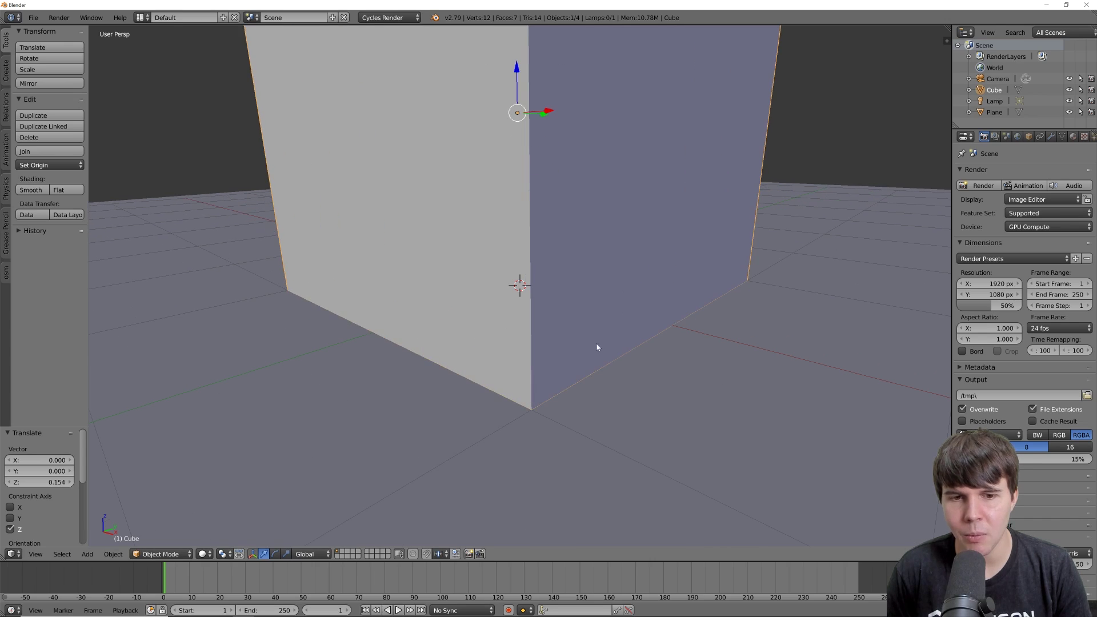
pyautogui.scroll(-6, 553, 400)
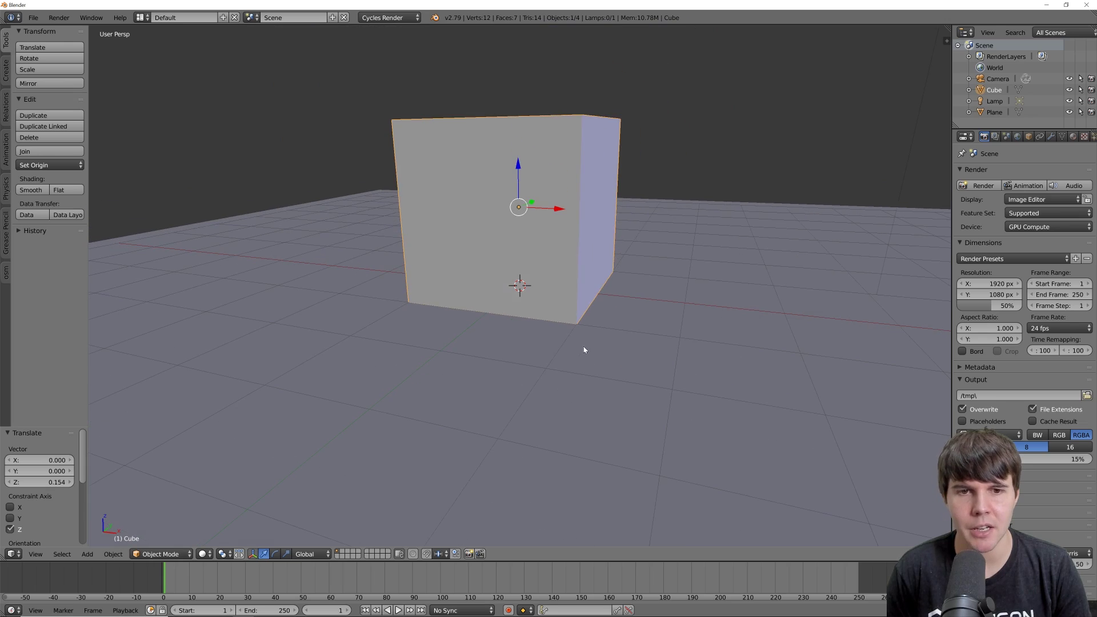
pyautogui.scroll(-2, 578, 351)
# Switch to the other Blender window with the Eevee scene, add a plane and scale it up into a large ground surface.
pyautogui.hotkey('alt', 'Tab')
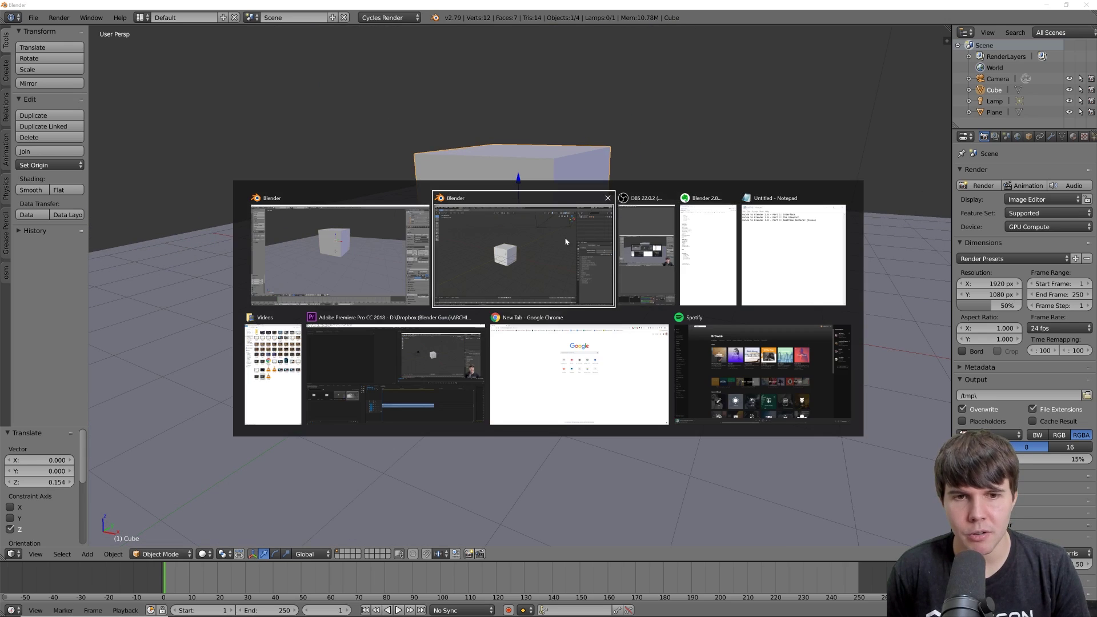
pyautogui.hotkey('shift', 'a')
pyautogui.click(651, 220)
pyautogui.press('s')
pyautogui.click(57, 434)
# Deselect all objects and turn off the grid in the viewport overlays.
pyautogui.scroll(2, 315, 317)
pyautogui.click(342, 314)
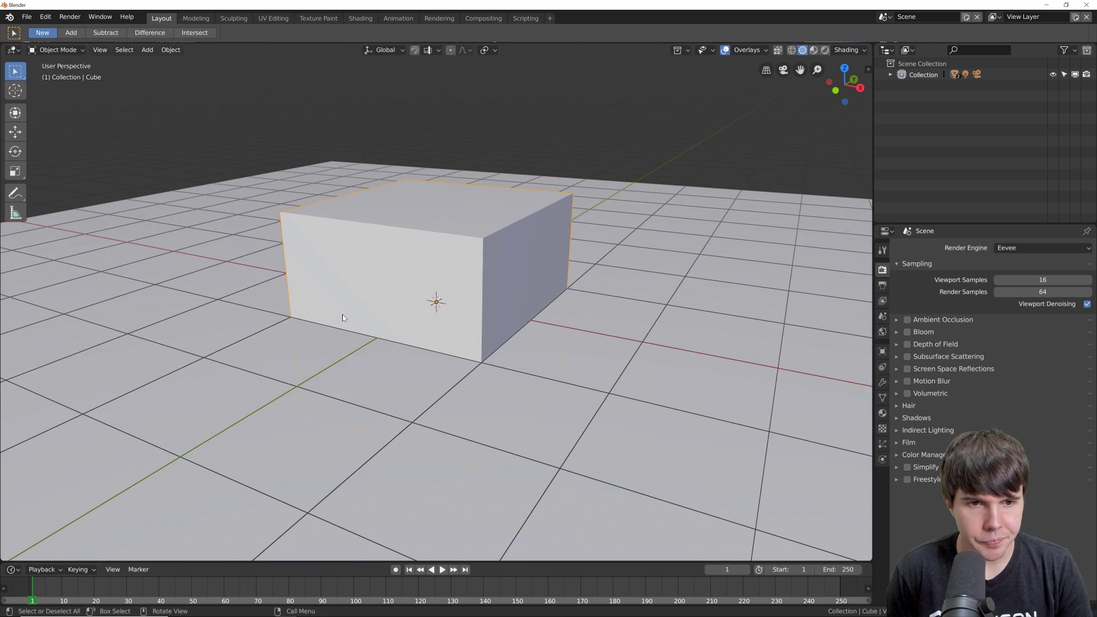
pyautogui.scroll(1, 428, 303)
pyautogui.hotkey('alt', 'a')
pyautogui.click(766, 50)
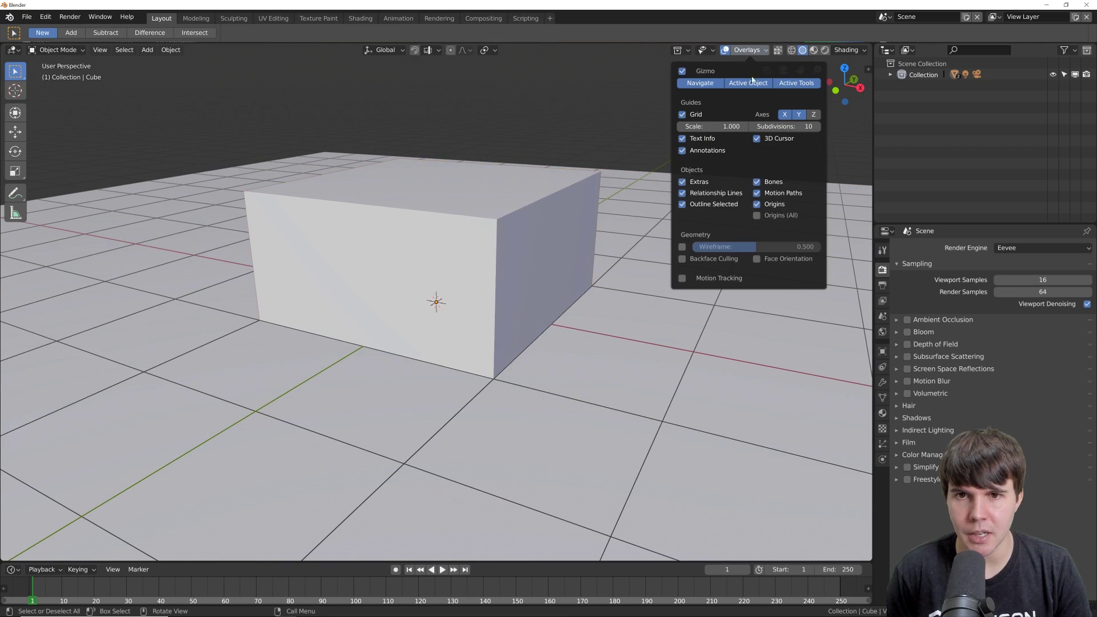
pyautogui.click(697, 117)
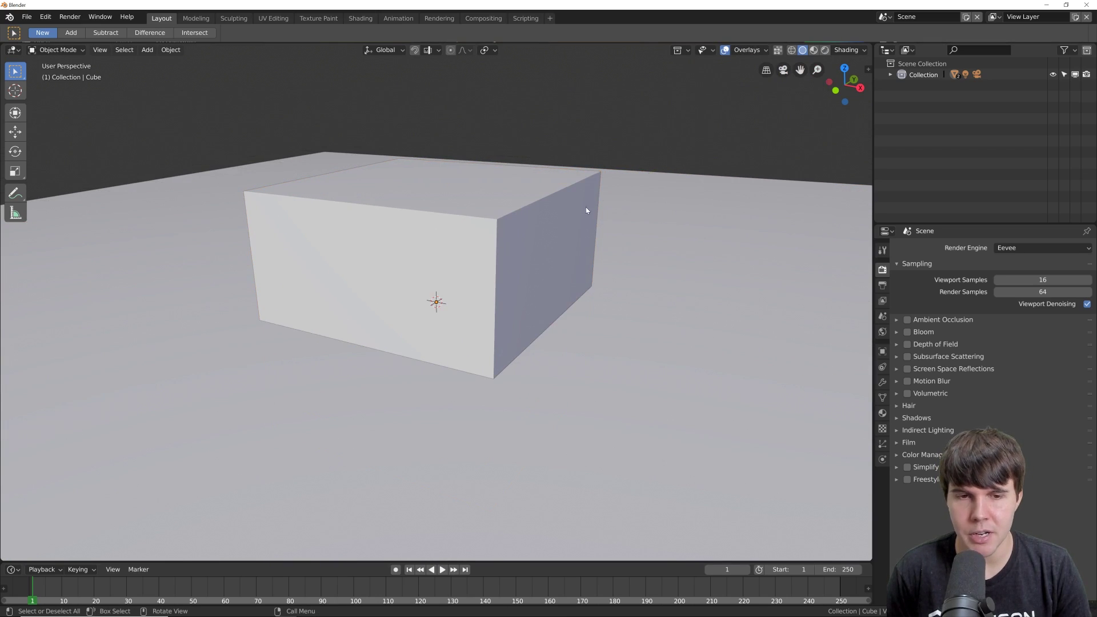
# Raise the cube about 0.98 m along Z until its base reaches the ground plane.
pyautogui.scroll(-1, 630, 245)
pyautogui.scroll(2, 660, 233)
pyautogui.click(506, 223)
pyautogui.scroll(-1, 507, 217)
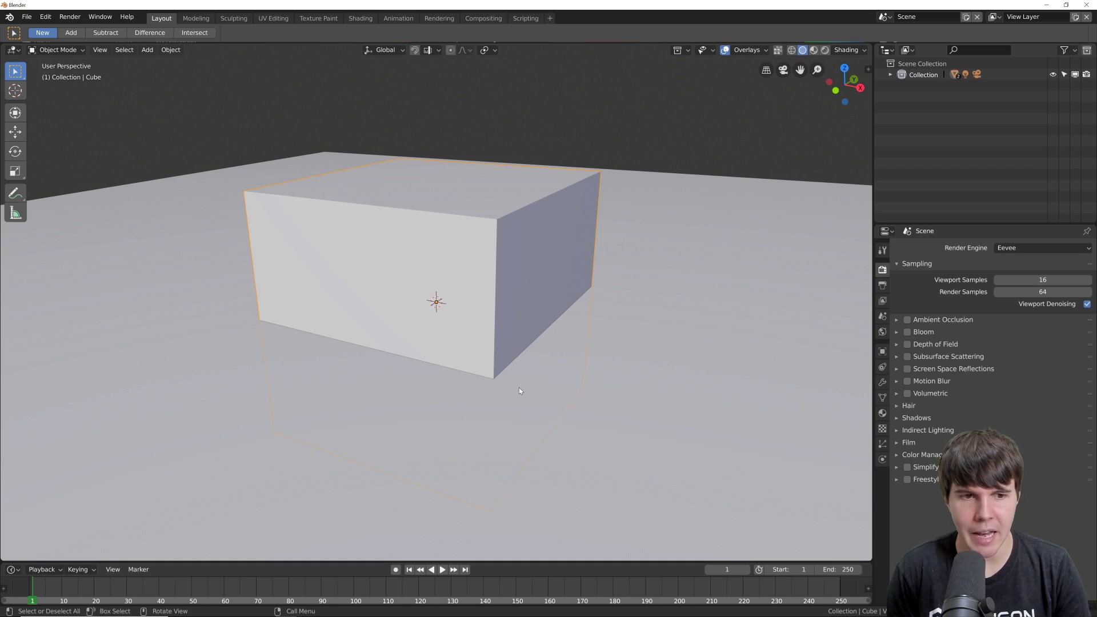
pyautogui.press('g')
pyautogui.press('z')
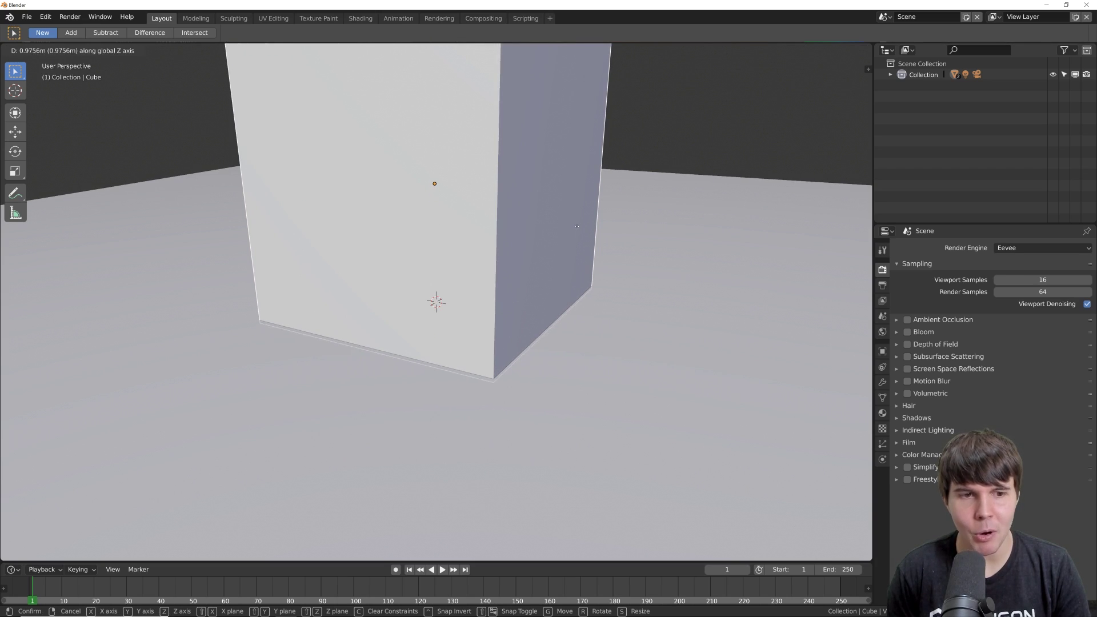
pyautogui.click(577, 227)
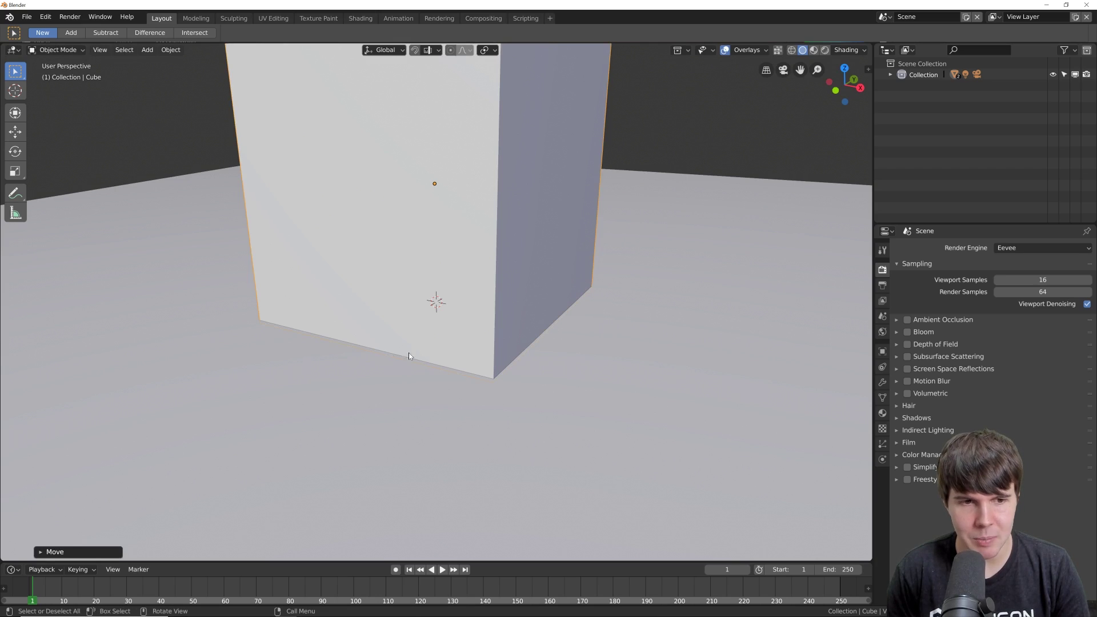
# Inspect where the cube meets the plane and nudge the cube slightly along Z.
pyautogui.scroll(5, 473, 378)
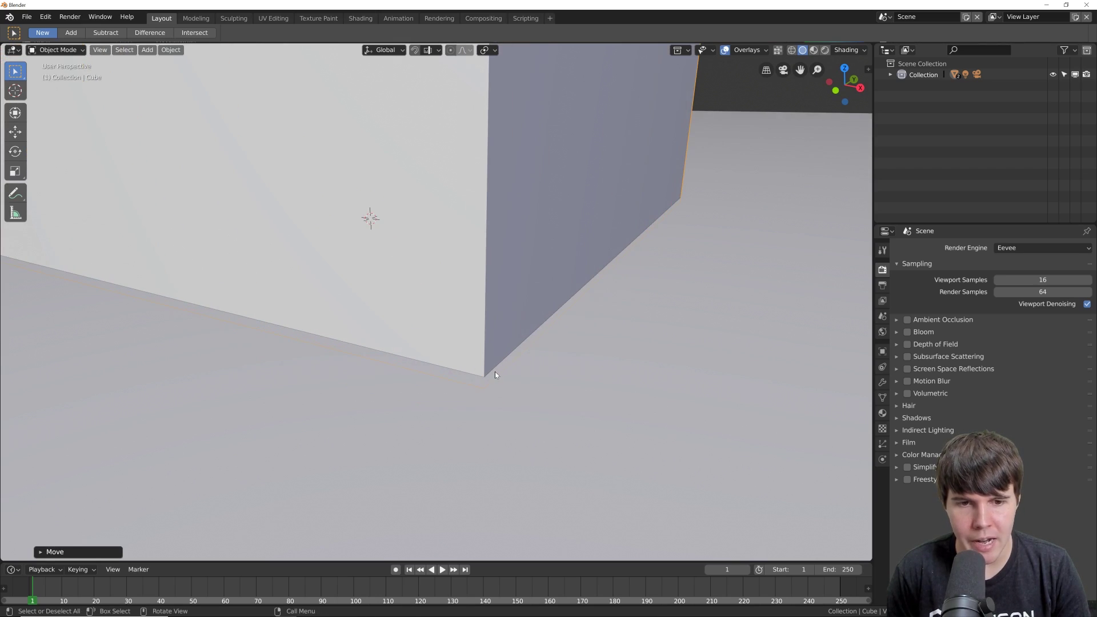
pyautogui.scroll(-5, 488, 376)
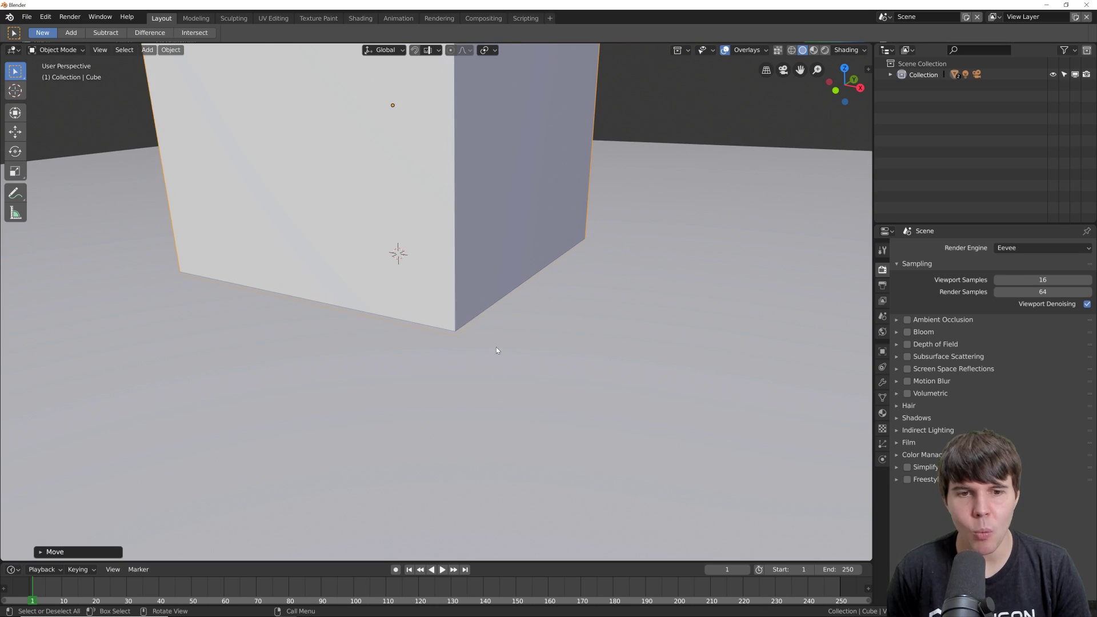
pyautogui.scroll(-2, 507, 407)
pyautogui.press('g')
pyautogui.press('z')
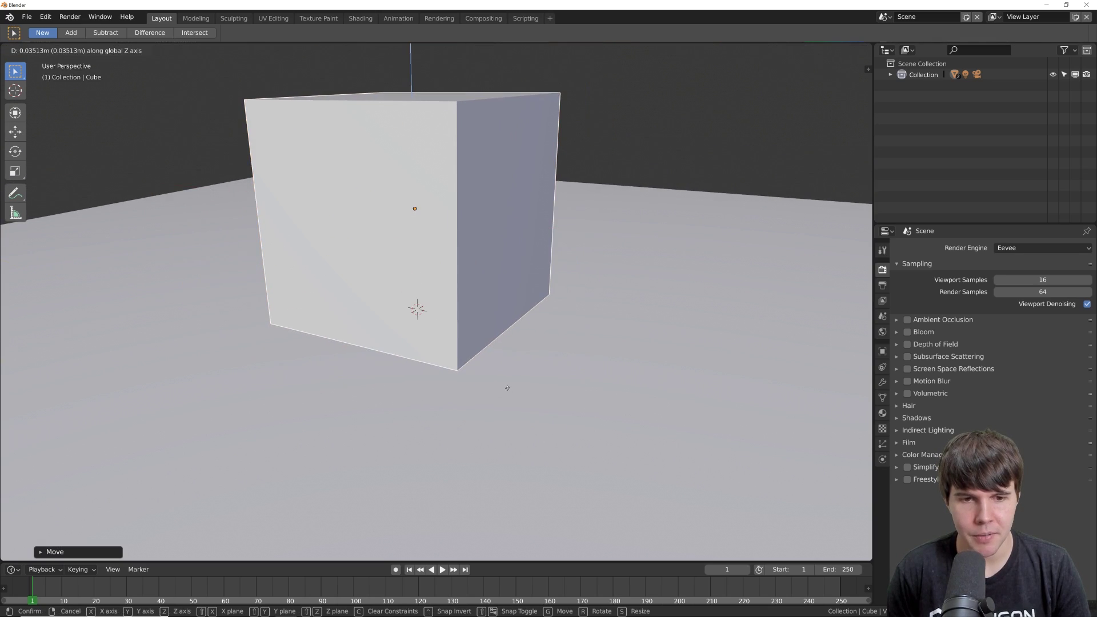
pyautogui.click(508, 394)
pyautogui.scroll(-3, 501, 393)
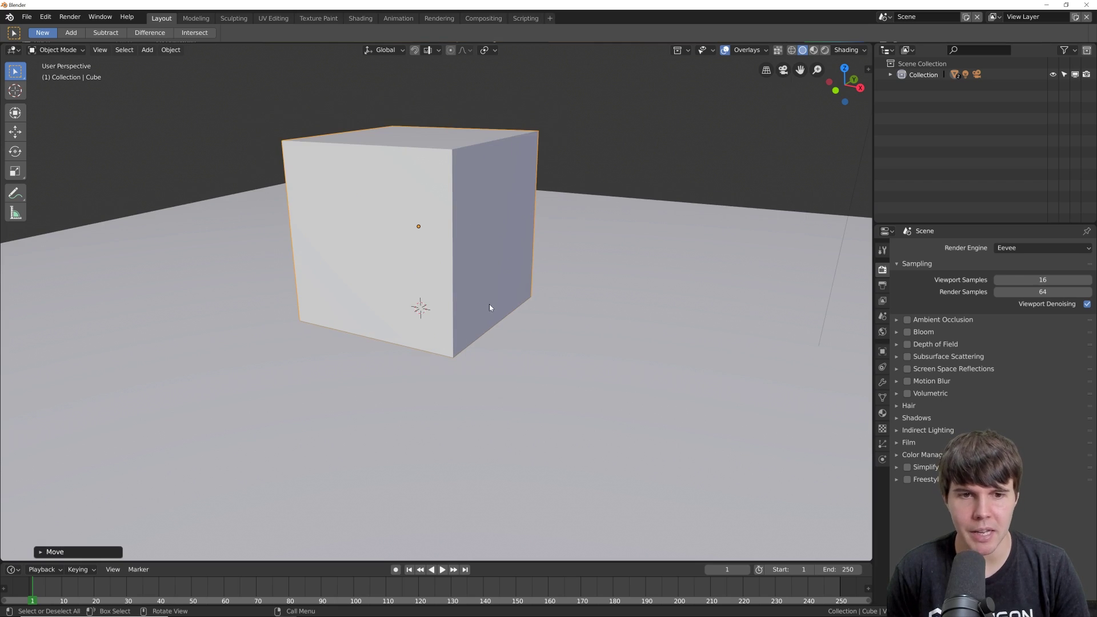
# Switch the viewport shading to Wireframe.
pyautogui.moveTo(489, 304); pyautogui.dragTo(556, 296, button='middle')
pyautogui.scroll(2, 562, 295)
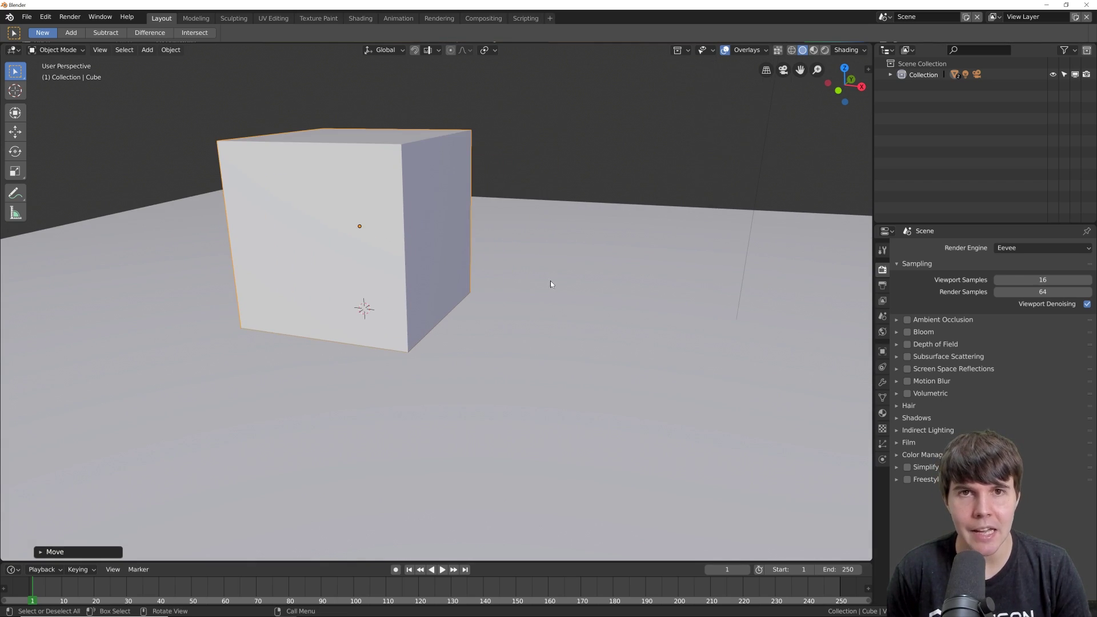
pyautogui.moveTo(569, 211); pyautogui.dragTo(575, 212, button='middle')
pyautogui.press('z')
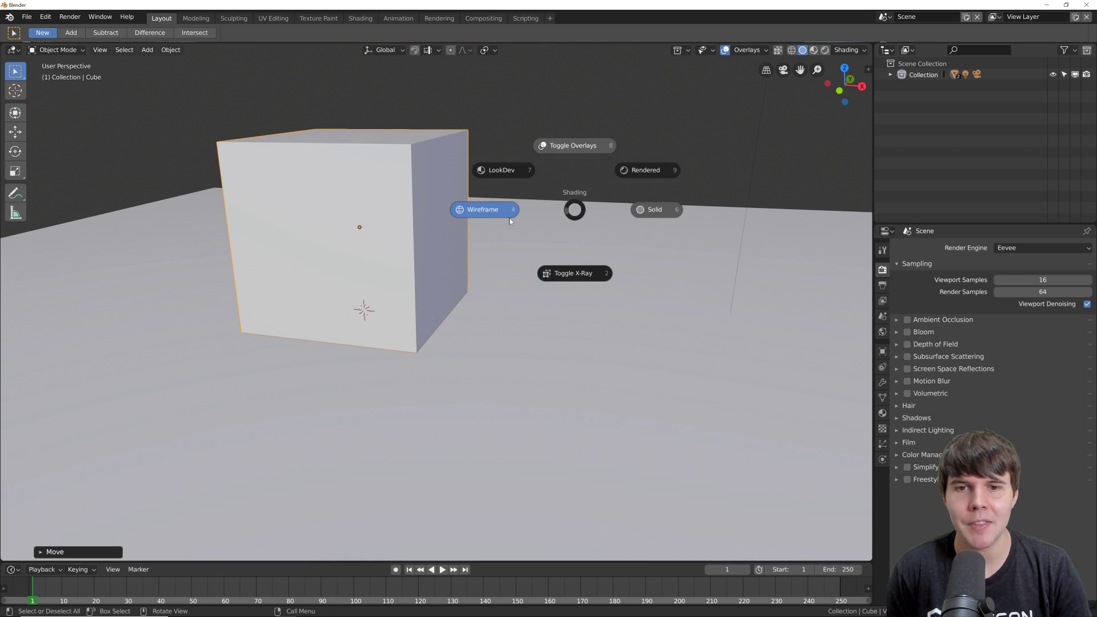
pyautogui.click(474, 210)
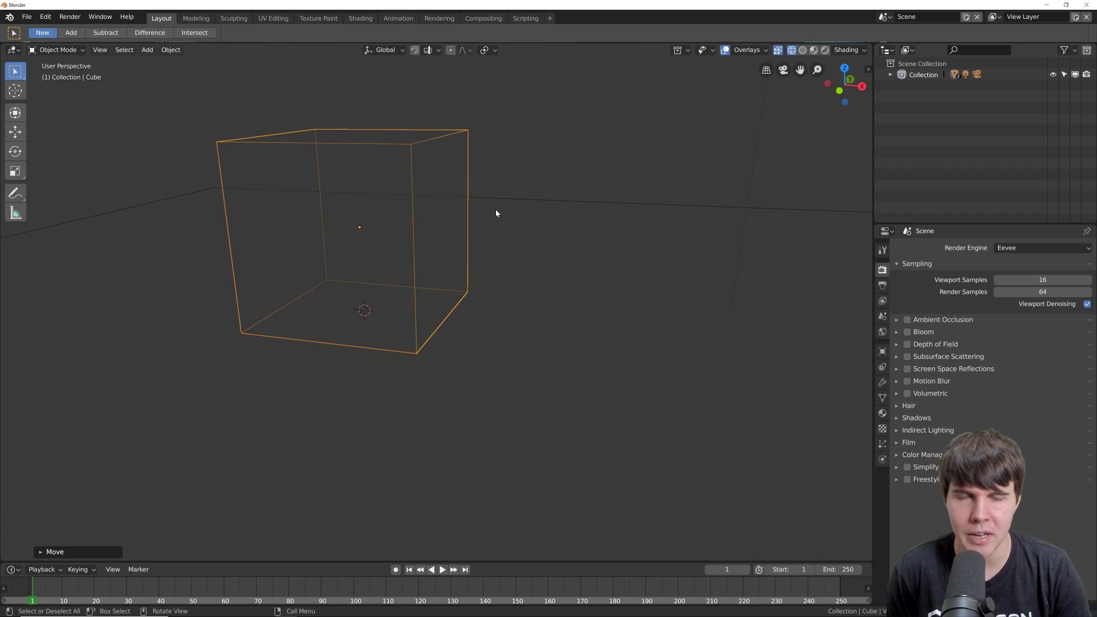
# Change the viewport shading to Solid and return it to Wireframe.
pyautogui.press('z')
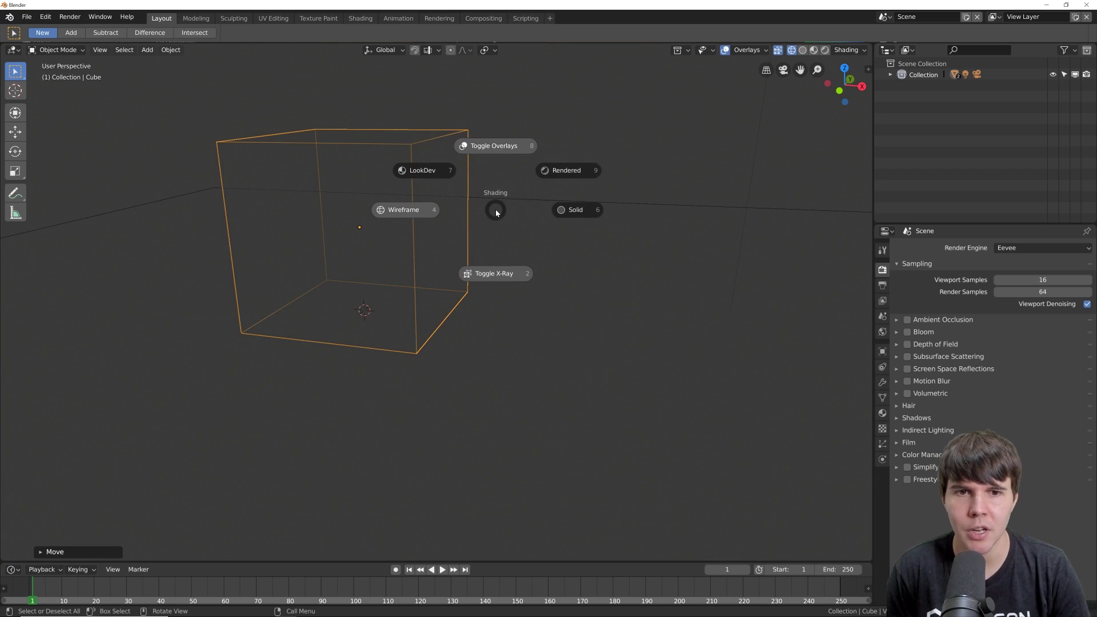
pyautogui.click(566, 210)
pyautogui.press('z')
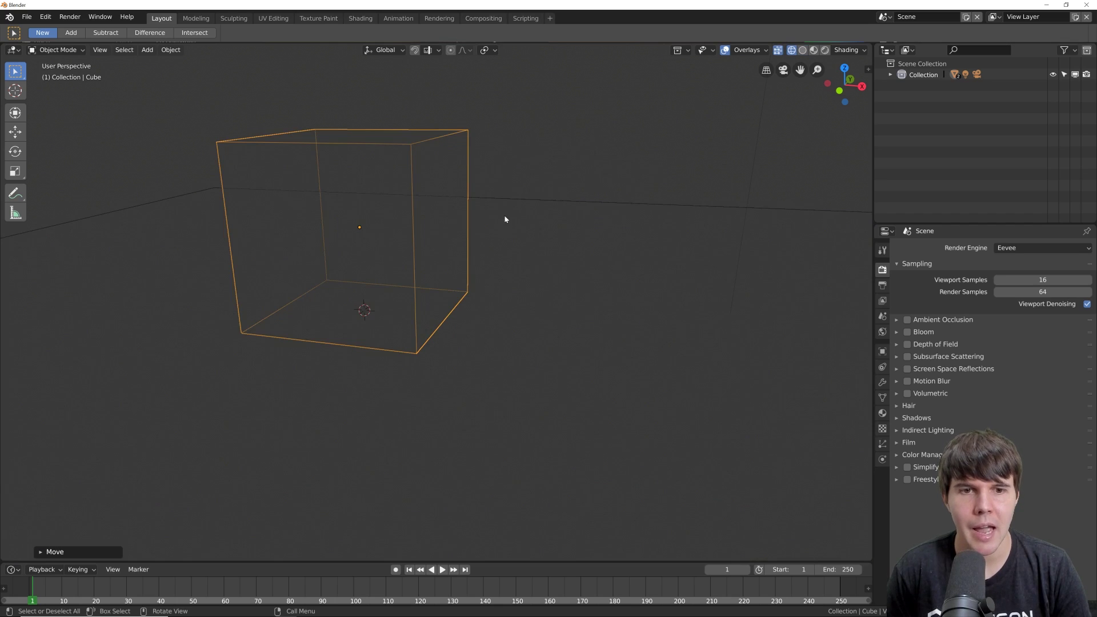
pyautogui.click(506, 215)
# Move the cube freely a short distance aside and add a cone next to it.
pyautogui.press('g')
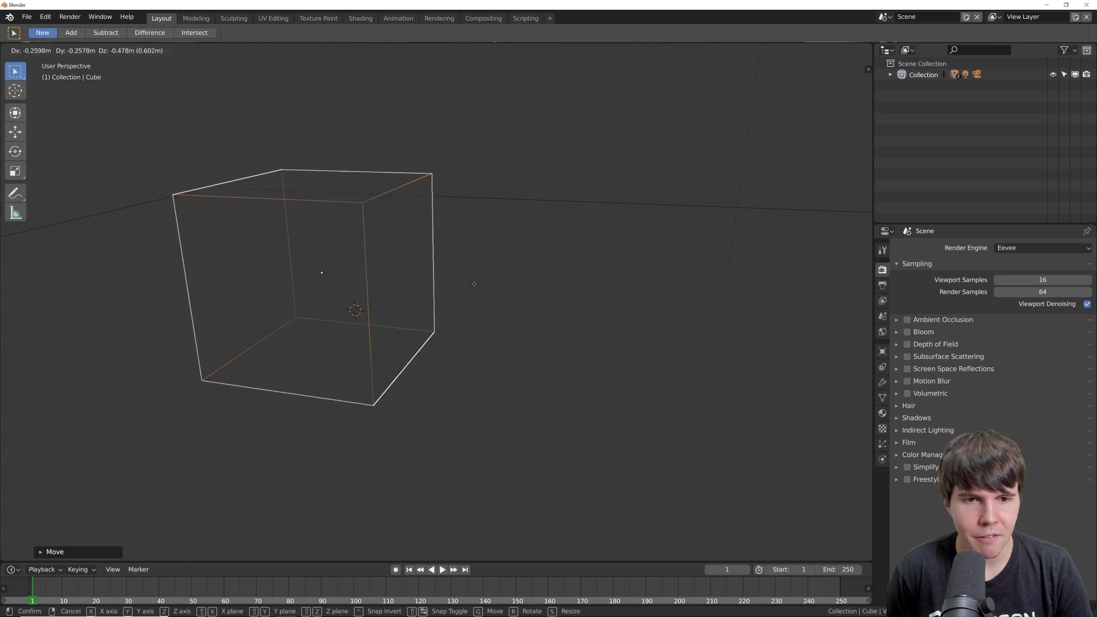
pyautogui.click(475, 246)
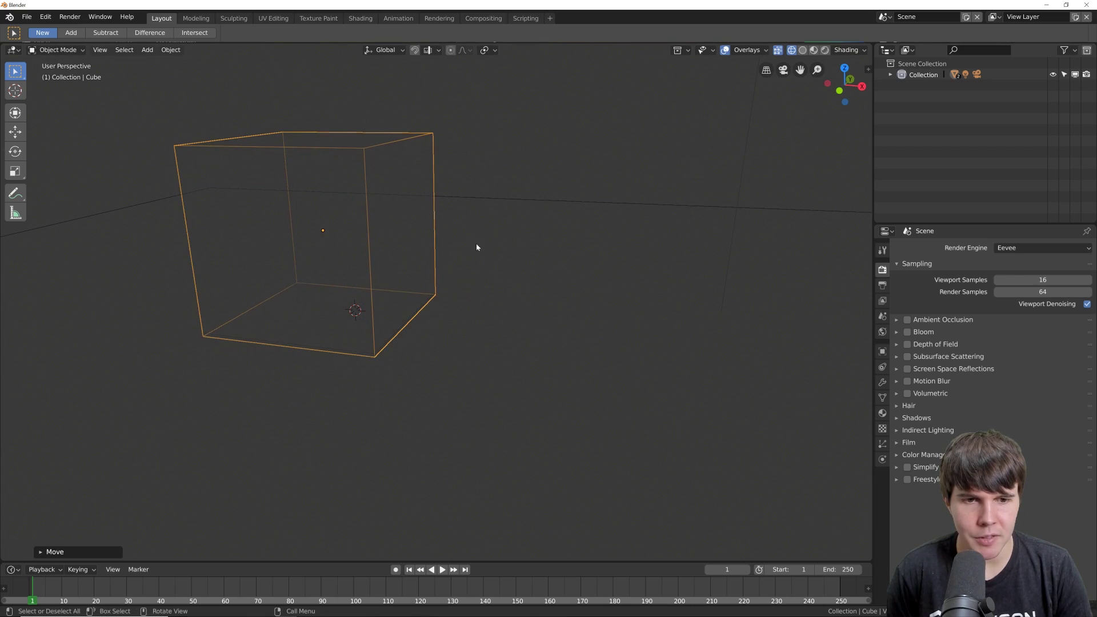
pyautogui.hotkey('shift', 'a')
pyautogui.moveTo(499, 267)
pyautogui.click(582, 332)
pyautogui.press('g')
pyautogui.click(633, 327)
# Move the cone up about 1.18 m and about 0.75 m in negative X, closer to the cube.
pyautogui.keyDown('shift'); pyautogui.moveTo(633, 326); pyautogui.dragTo(583, 328, button='middle'); pyautogui.keyUp('shift')
pyautogui.scroll(2, 583, 329)
pyautogui.press('g')
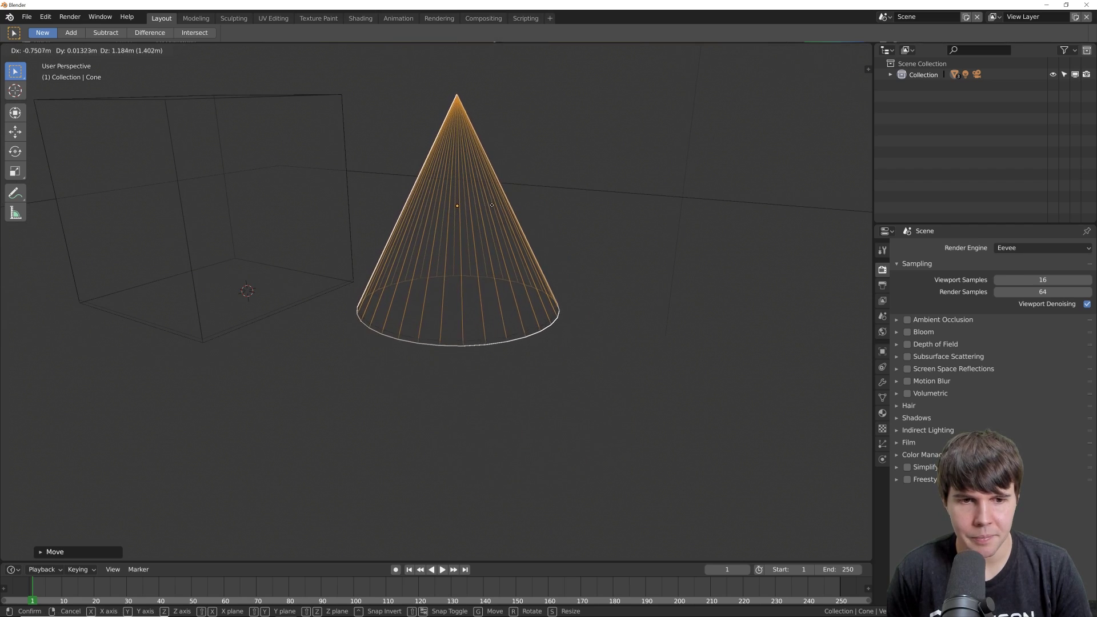
pyautogui.click(492, 203)
pyautogui.scroll(-2, 522, 213)
pyautogui.scroll(2, 507, 214)
pyautogui.moveTo(507, 213); pyautogui.dragTo(526, 244, button='middle')
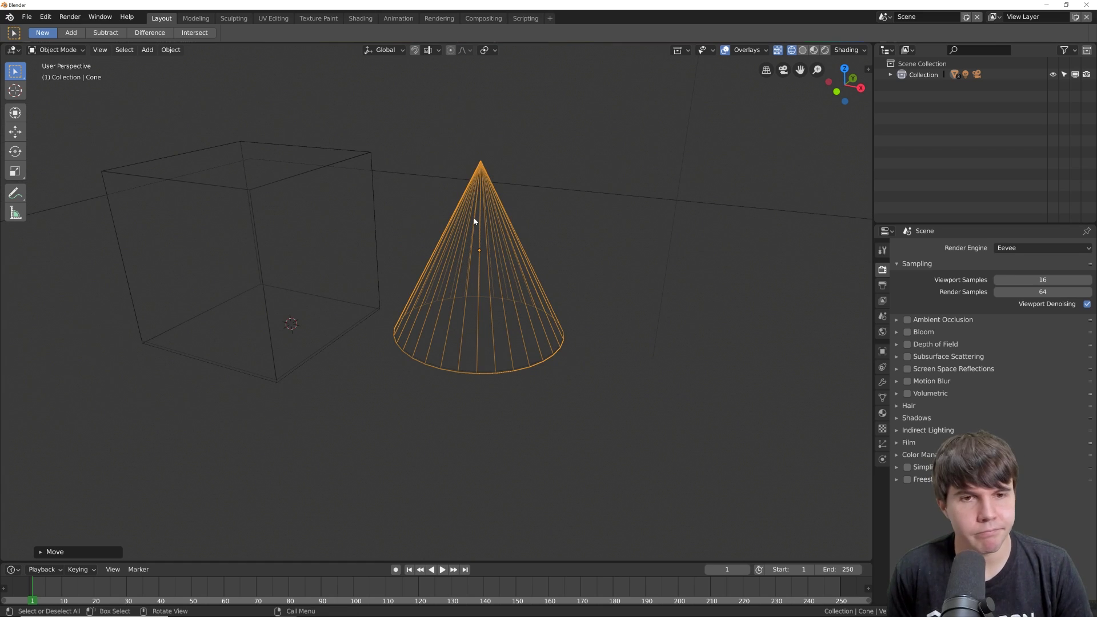
# Look at the cone's mesh in Edit Mode and return to Object Mode.
pyautogui.press('Tab')
pyautogui.scroll(2, 497, 229)
pyautogui.press('Tab')
# Switch back to the Blender 2.79 window and add a UV sphere with 32 segments and 16 rings.
pyautogui.hotkey('alt', 'Tab')
pyautogui.scroll(-2, 499, 244)
pyautogui.scroll(1, 533, 284)
pyautogui.keyDown('shift'); pyautogui.moveTo(595, 261); pyautogui.dragTo(529, 284, button='middle'); pyautogui.keyUp('shift')
pyautogui.hotkey('shift', 'a')
pyautogui.moveTo(528, 285)
pyautogui.click(594, 320)
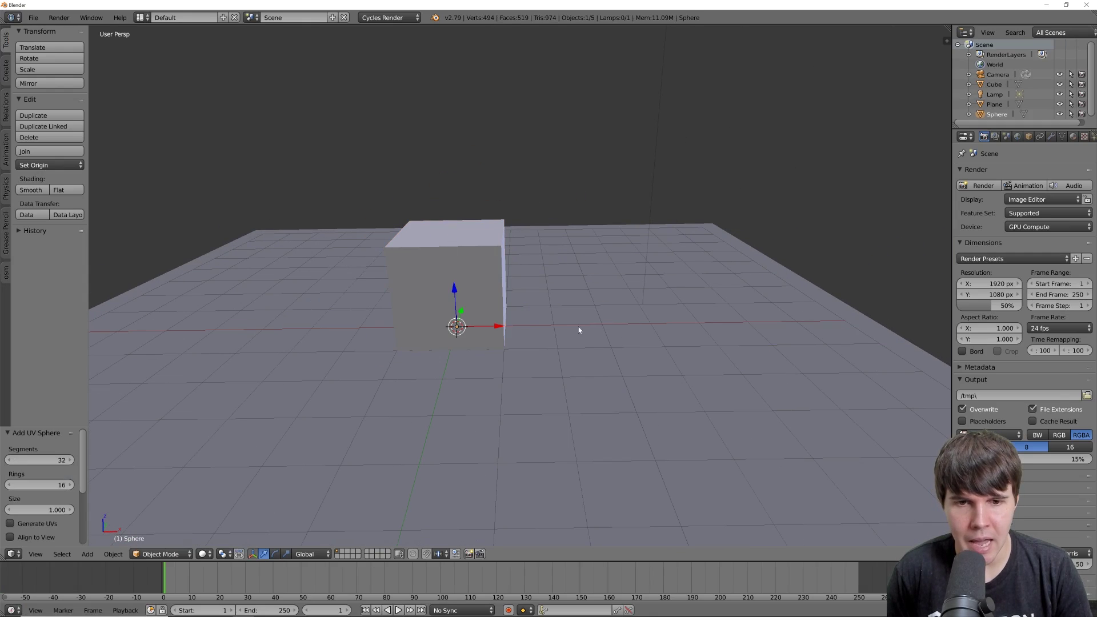
# Move the sphere about 2.76 in X to sit beside the cube, and raise it about 1.03 along Z.
pyautogui.press('g')
pyautogui.click(662, 310)
pyautogui.scroll(2, 662, 310)
pyautogui.press('g')
pyautogui.press('z')
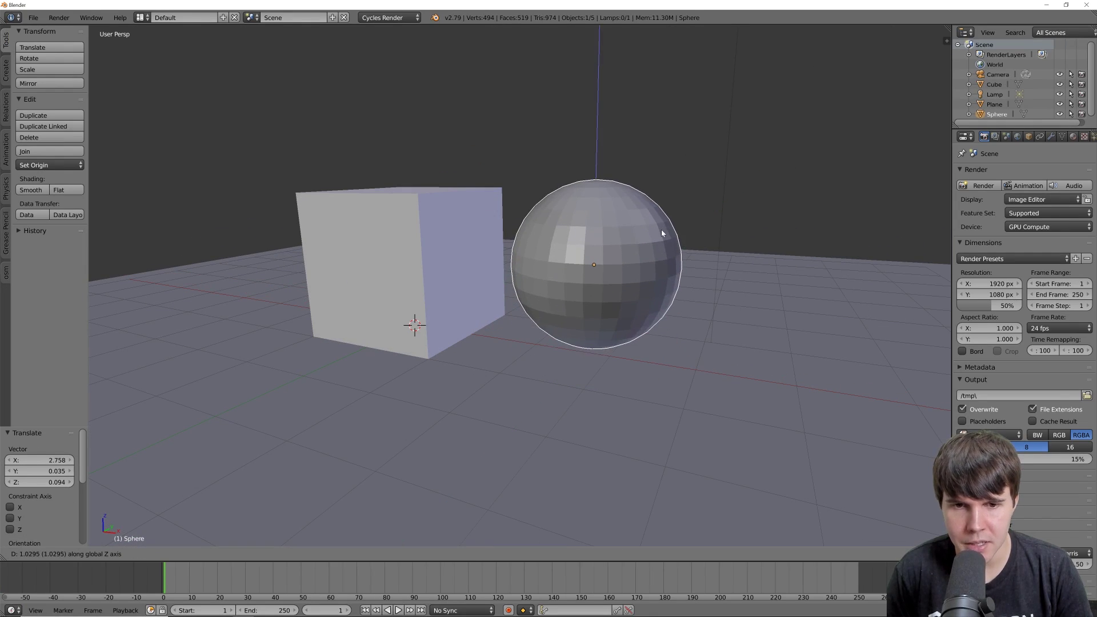
pyautogui.click(668, 233)
# Enter Edit Mode on the sphere in wireframe shading and hide the transform manipulator.
pyautogui.scroll(2, 520, 228)
pyautogui.keyDown('shift'); pyautogui.moveTo(669, 233); pyautogui.dragTo(569, 216, button='middle'); pyautogui.keyUp('shift')
pyautogui.press('Tab')
pyautogui.press('z')
pyautogui.scroll(2, 568, 216)
pyautogui.hotkey('ctrl', 'space')
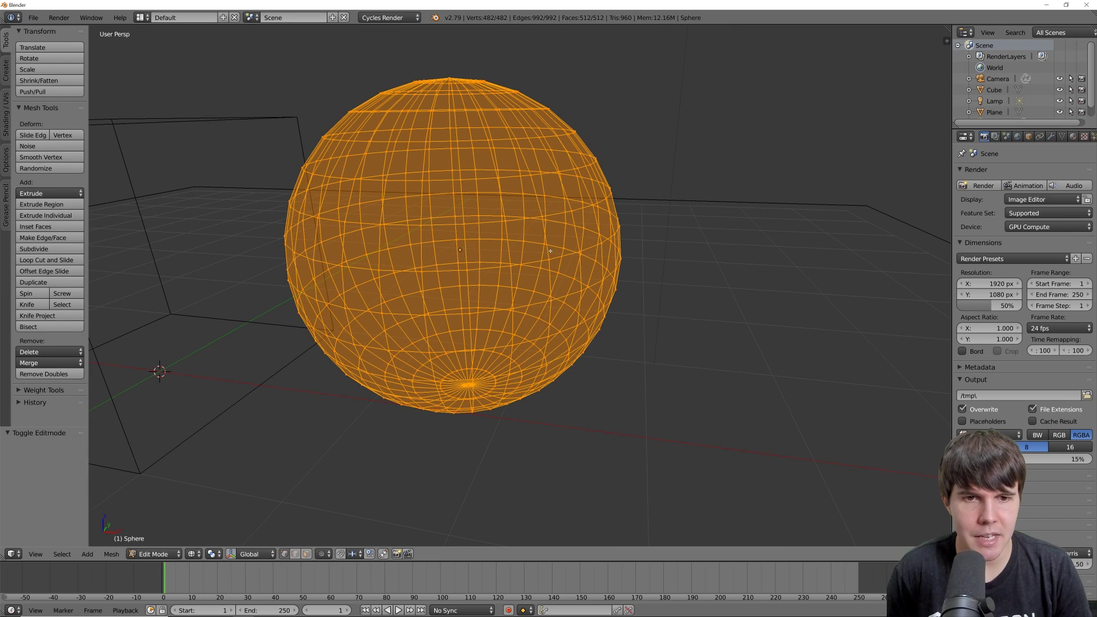
pyautogui.moveTo(493, 260); pyautogui.dragTo(494, 231, button='middle')
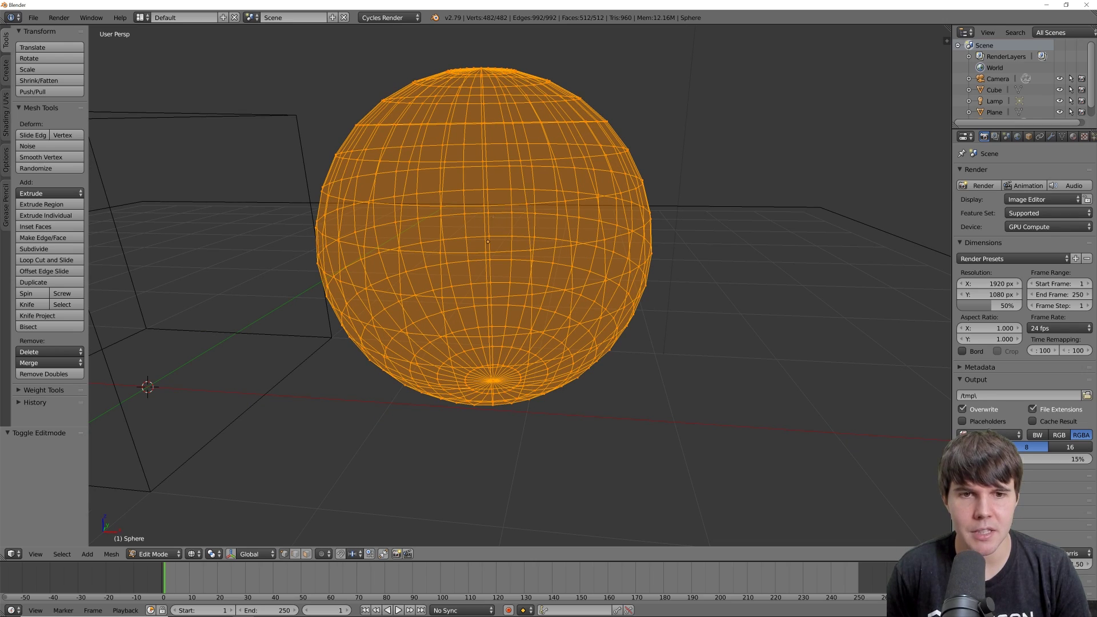
# Select four vertices near the sphere's centre that seem to outline one face, and check them from another angle.
pyautogui.rightClick(487, 251)
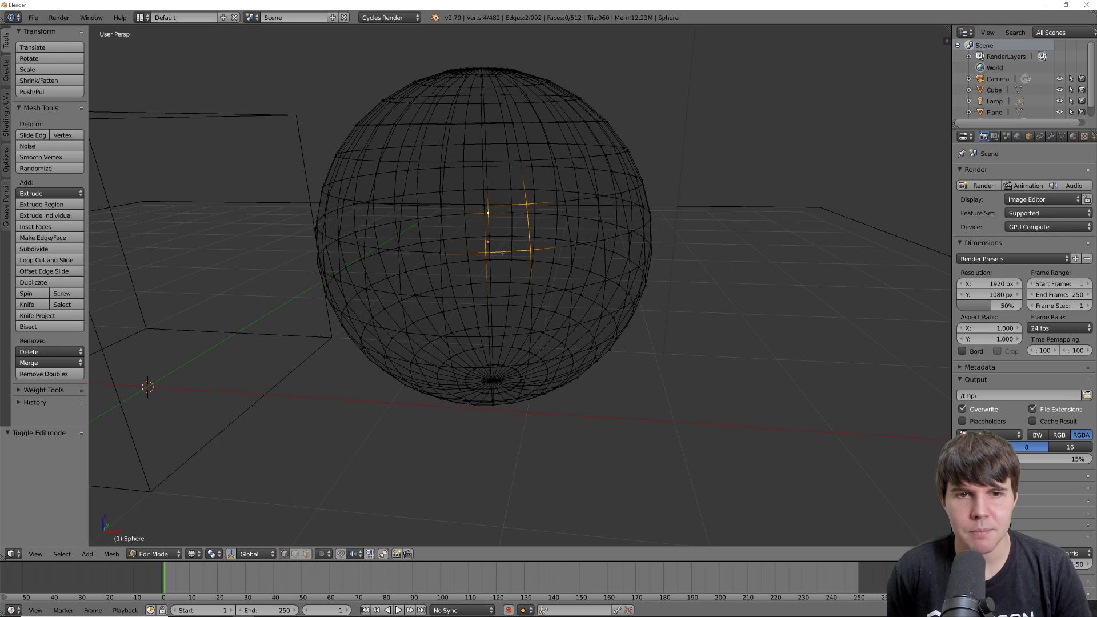
pyautogui.moveTo(486, 236); pyautogui.dragTo(490, 231, button='middle')
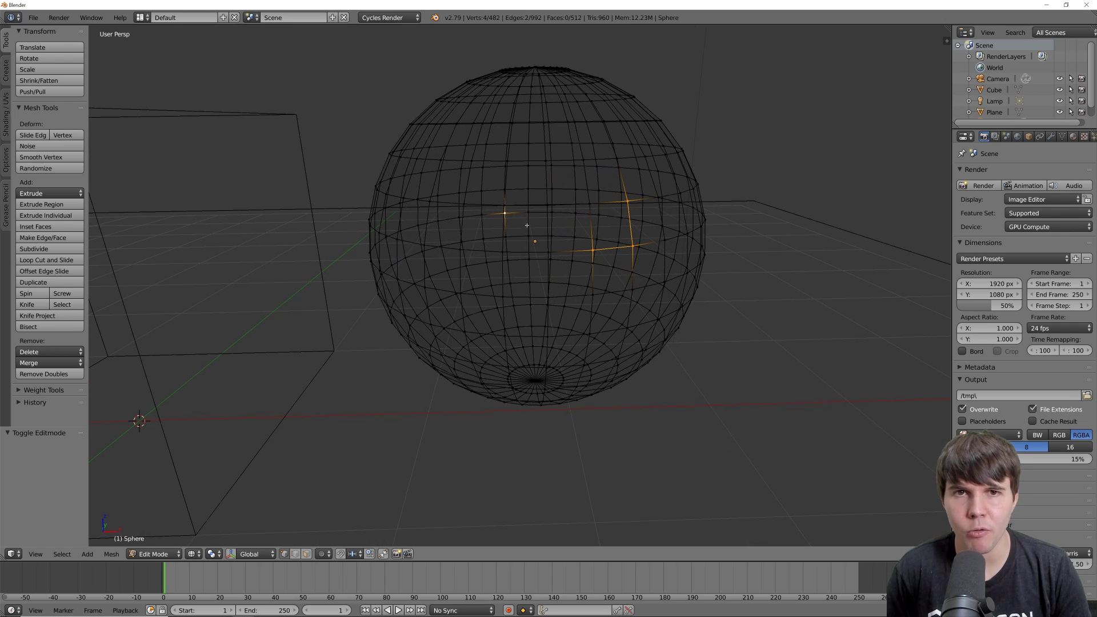
pyautogui.moveTo(529, 234); pyautogui.dragTo(526, 239, button='middle')
pyautogui.scroll(3, 523, 235)
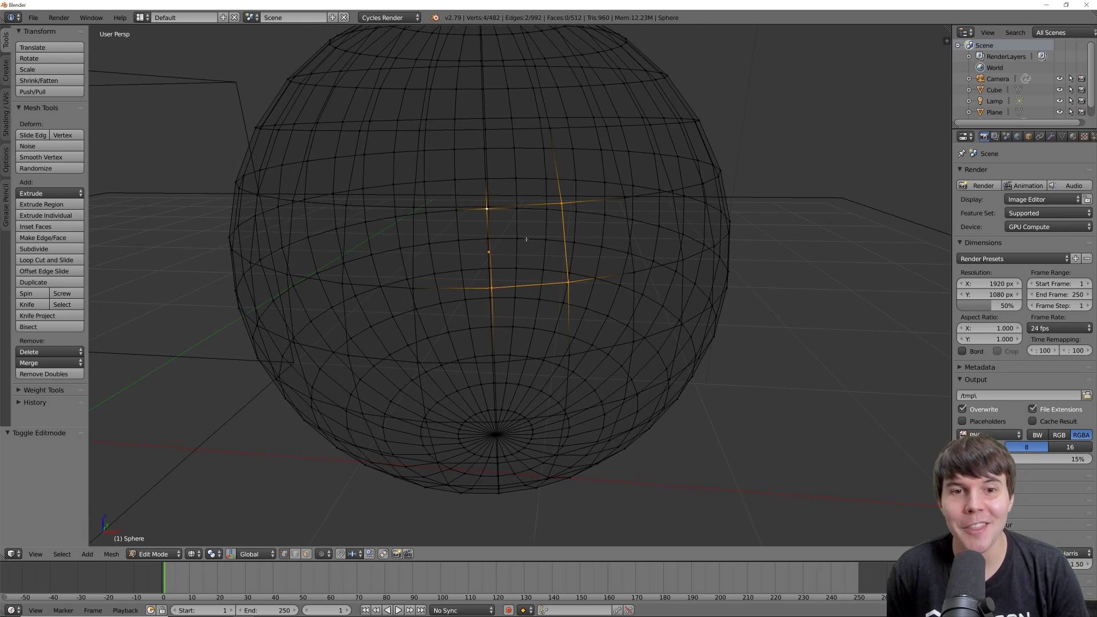
# Select single vertices one after another along the sphere's central vertical edge line.
pyautogui.rightClick(492, 209)
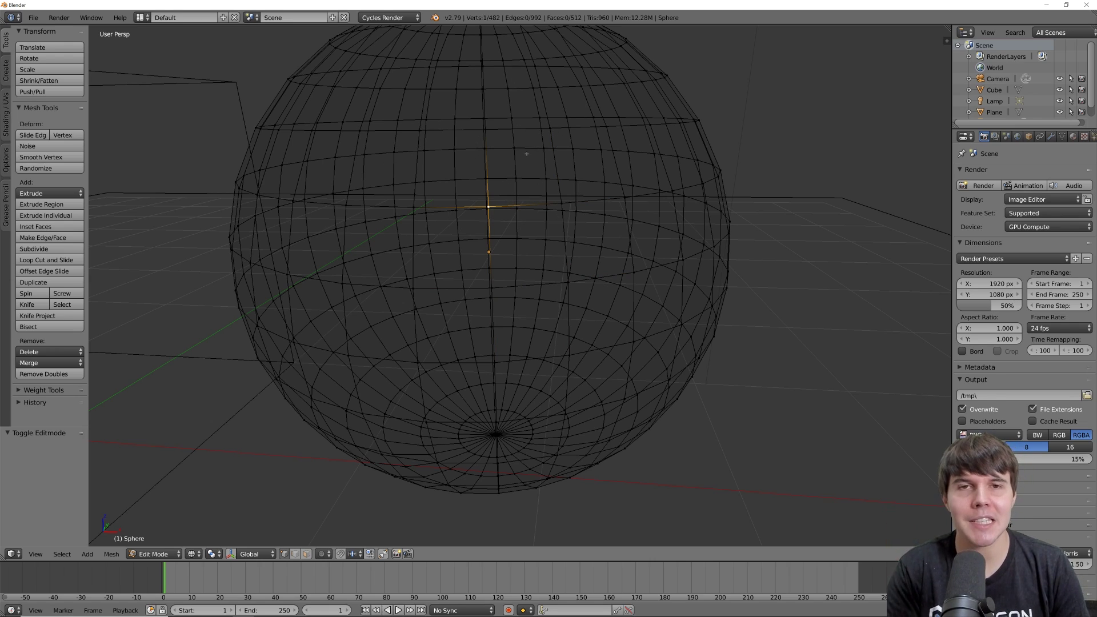
pyautogui.rightClick(491, 156)
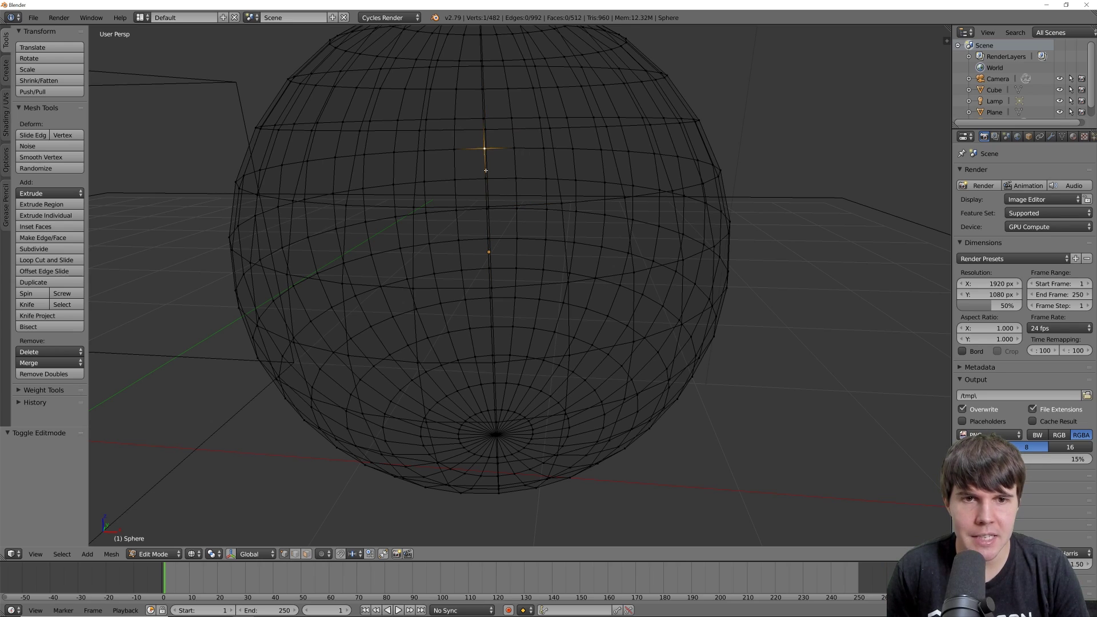
pyautogui.rightClick(490, 203)
pyautogui.rightClick(489, 269)
# Select the corner vertices of a quad in the middle of the sphere and check from another angle whether they match.
pyautogui.rightClick(568, 282)
pyautogui.keyDown('shift'); pyautogui.rightClick(562, 193); pyautogui.keyUp('shift')
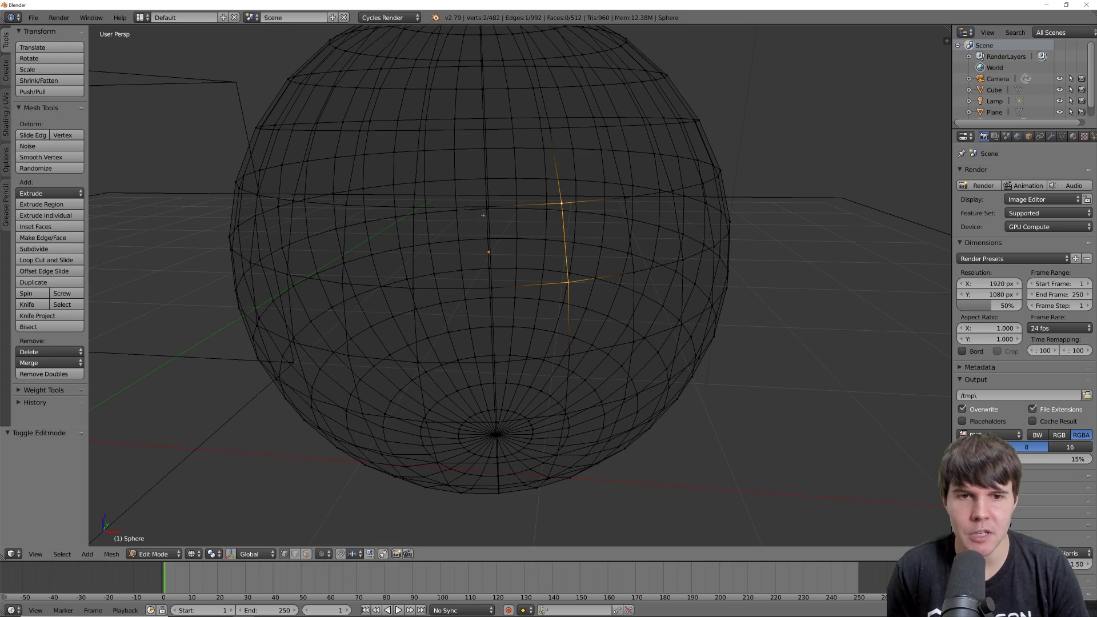
pyautogui.keyDown('shift'); pyautogui.rightClick(498, 283); pyautogui.keyUp('shift')
pyautogui.moveTo(497, 283); pyautogui.dragTo(524, 228, button='middle')
pyautogui.keyDown('shift'); pyautogui.rightClick(528, 240); pyautogui.keyUp('shift')
pyautogui.moveTo(583, 254); pyautogui.dragTo(549, 251, button='middle')
pyautogui.scroll(-2, 549, 251)
# Switch to the Blender 2.8 window, replace the cone with a UV sphere and move it beside the cube.
pyautogui.hotkey('alt', 'Tab')
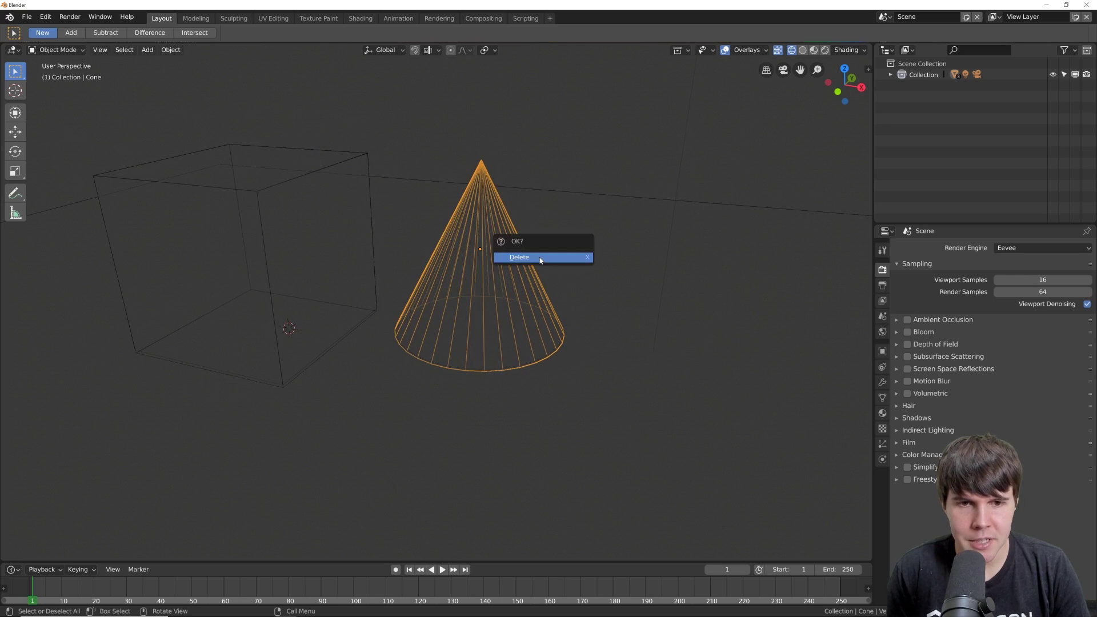
pyautogui.click(541, 260)
pyautogui.hotkey('shift', 'a')
pyautogui.click(629, 291)
pyautogui.press('g')
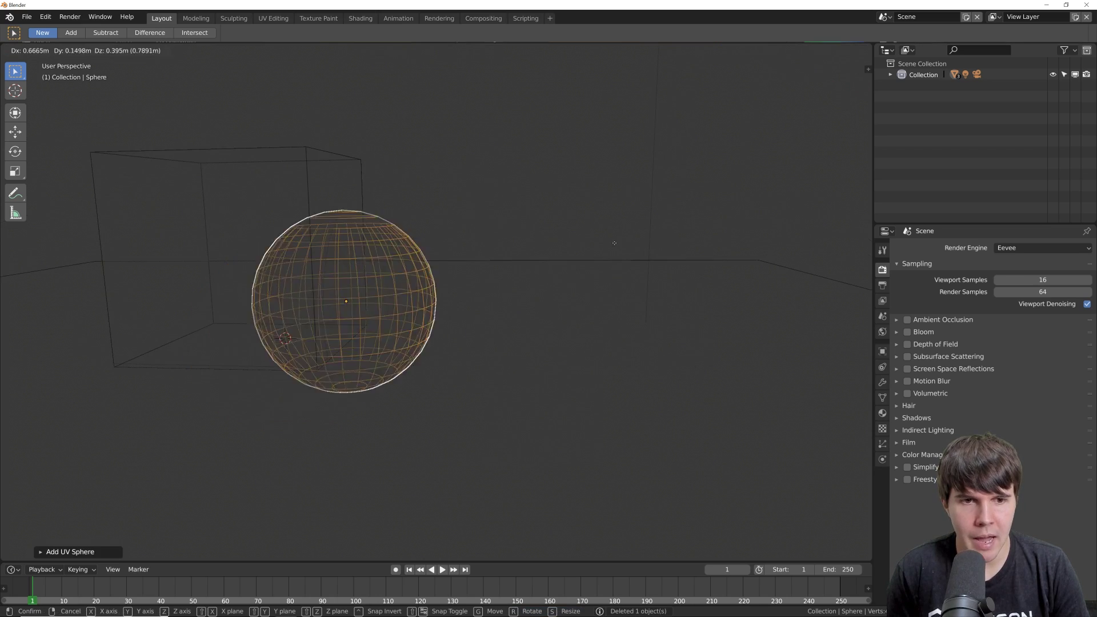
pyautogui.click(721, 183)
# Enter Edit Mode on the sphere, clear the selection and select four vertices forming one near-side face.
pyautogui.press('Tab')
pyautogui.scroll(5, 583, 228)
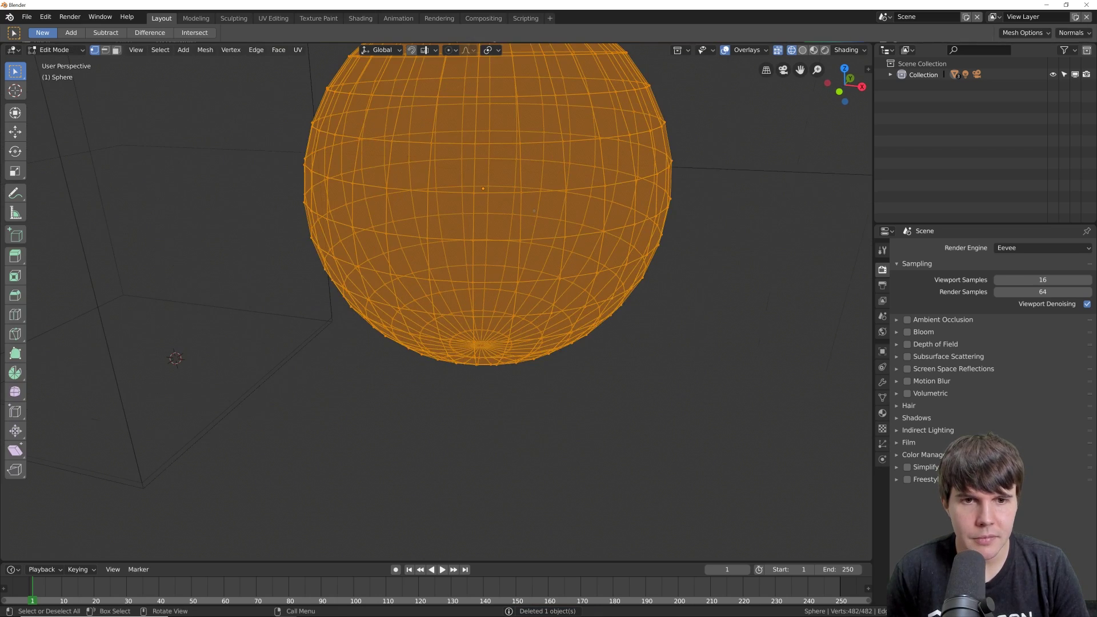
pyautogui.keyDown('shift'); pyautogui.moveTo(535, 210); pyautogui.dragTo(532, 272, button='middle'); pyautogui.keyUp('shift')
pyautogui.hotkey('alt', 'a')
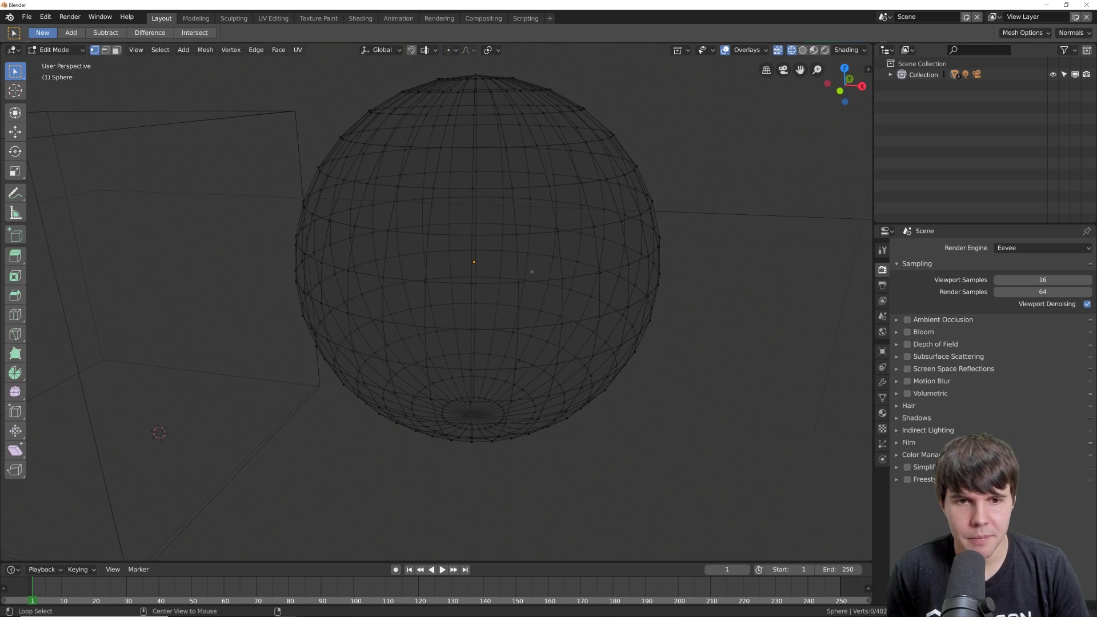
pyautogui.scroll(2, 532, 269)
pyautogui.moveTo(549, 247); pyautogui.dragTo(542, 211, button='middle')
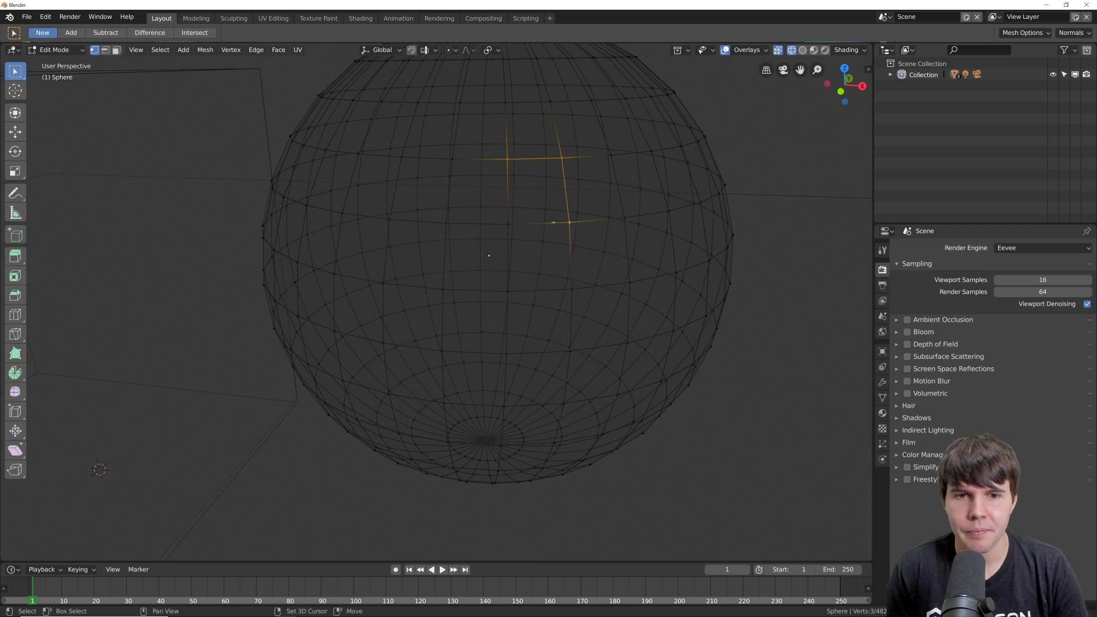
pyautogui.keyDown('shift'); pyautogui.click(513, 223); pyautogui.keyUp('shift')
pyautogui.scroll(1, 485, 200)
pyautogui.scroll(-1, 494, 187)
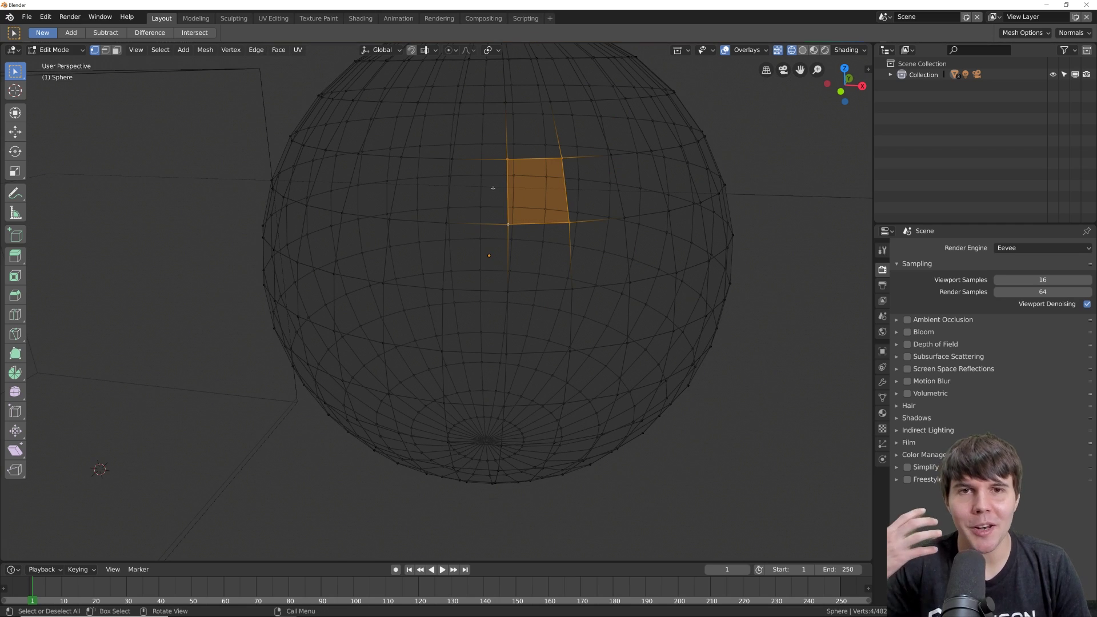
# Select the four vertices of a faint far-side face near the sphere's middle.
pyautogui.moveTo(493, 188); pyautogui.dragTo(490, 152, button='middle')
pyautogui.scroll(2, 493, 193)
pyautogui.click(521, 150)
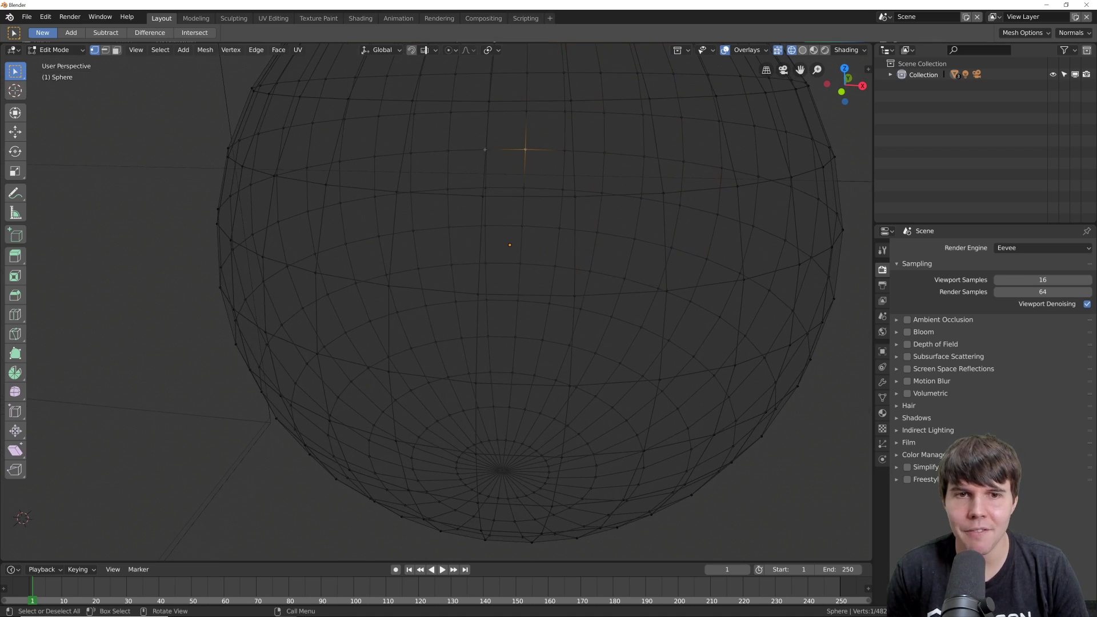
pyautogui.keyDown('shift'); pyautogui.click(525, 167); pyautogui.keyUp('shift')
pyautogui.moveTo(525, 166); pyautogui.dragTo(527, 167, button='middle')
pyautogui.scroll(-2, 536, 178)
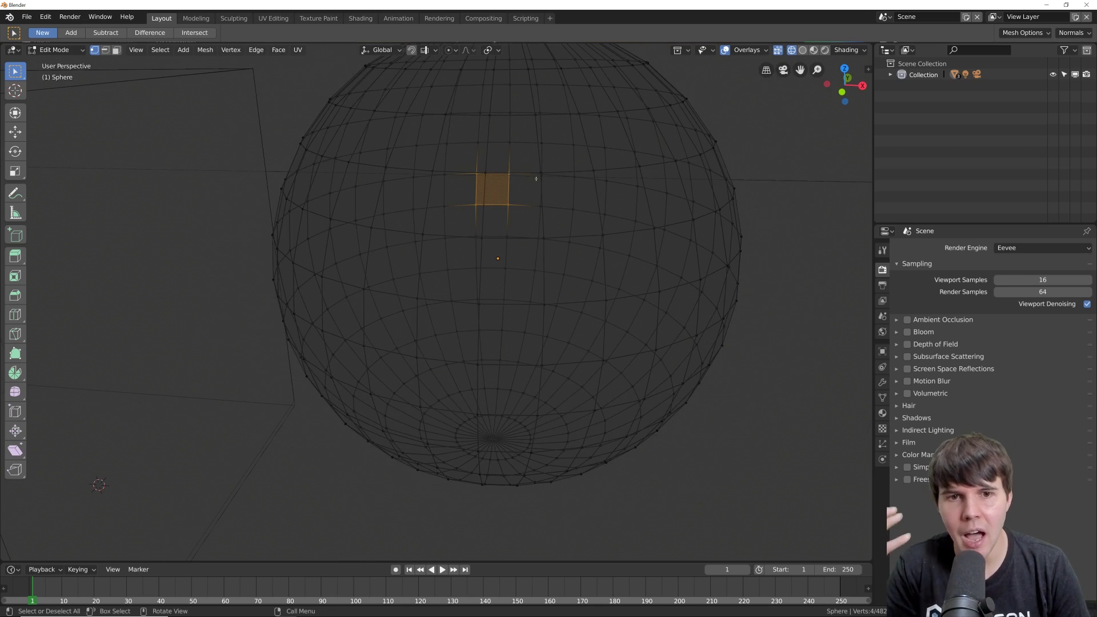
# Select the four vertices of a larger near-side face on the sphere, check it from other angles and return to Object Mode.
pyautogui.click(491, 168)
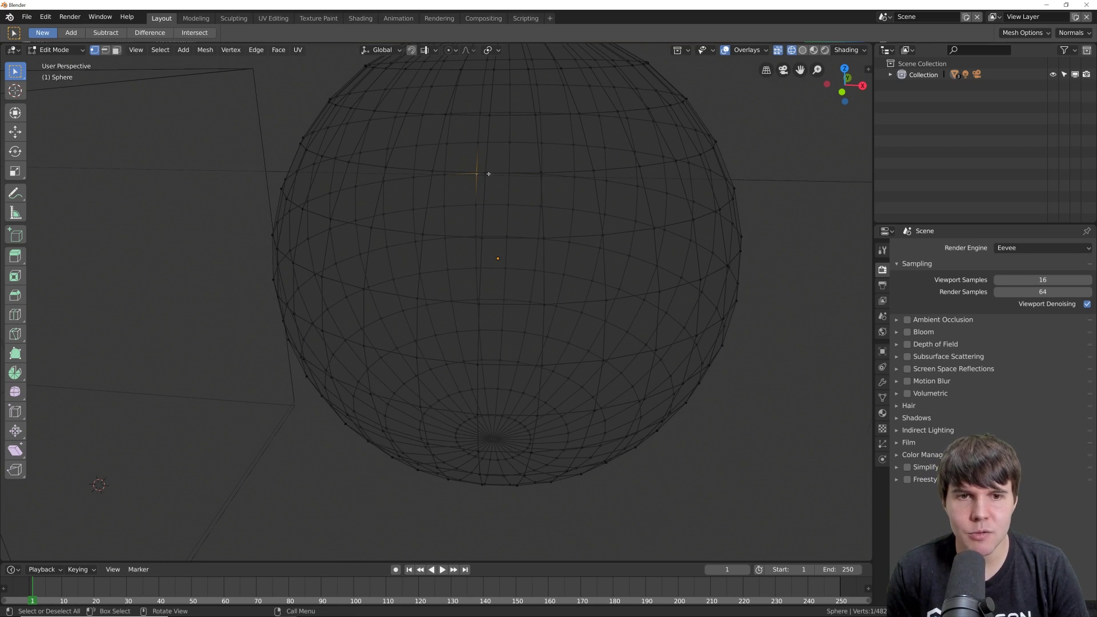
pyautogui.click(487, 175)
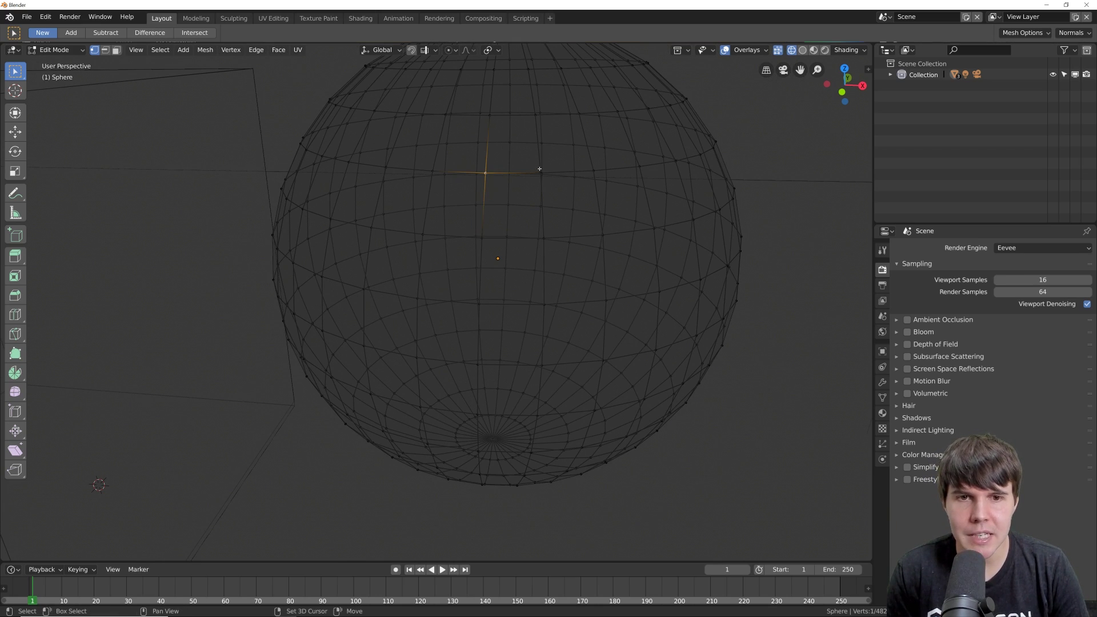
pyautogui.keyDown('shift'); pyautogui.click(487, 234); pyautogui.keyUp('shift')
pyautogui.moveTo(486, 234); pyautogui.dragTo(494, 238, button='middle')
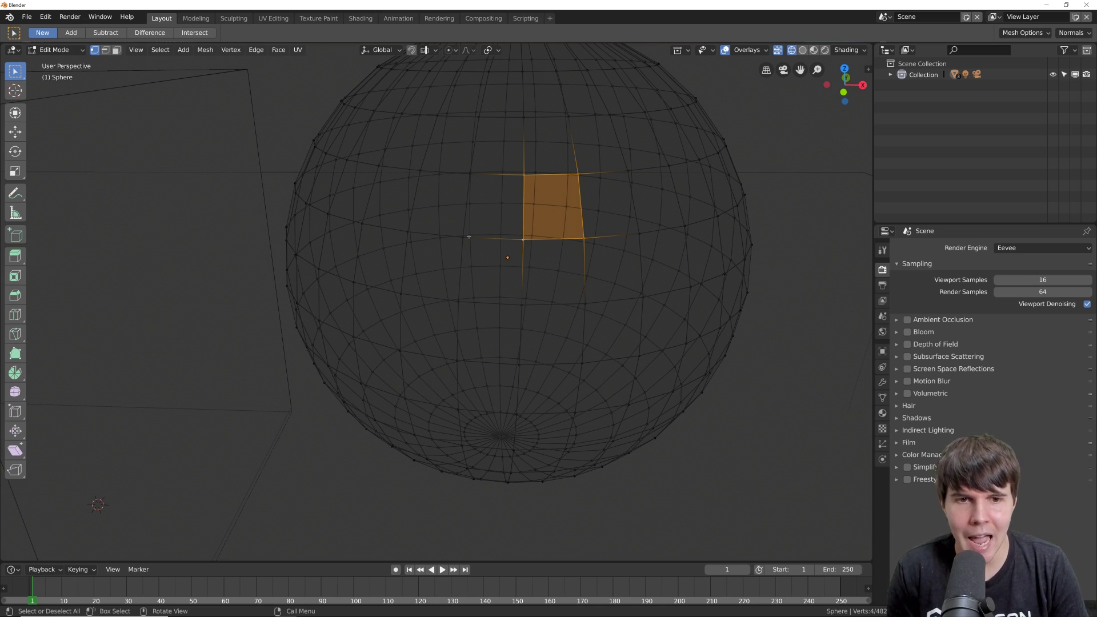
pyautogui.moveTo(468, 232)
pyautogui.mouseDown(button='middle')
pyautogui.moveTo(451, 231)
pyautogui.moveTo(483, 235)
pyautogui.mouseUp(button='middle')
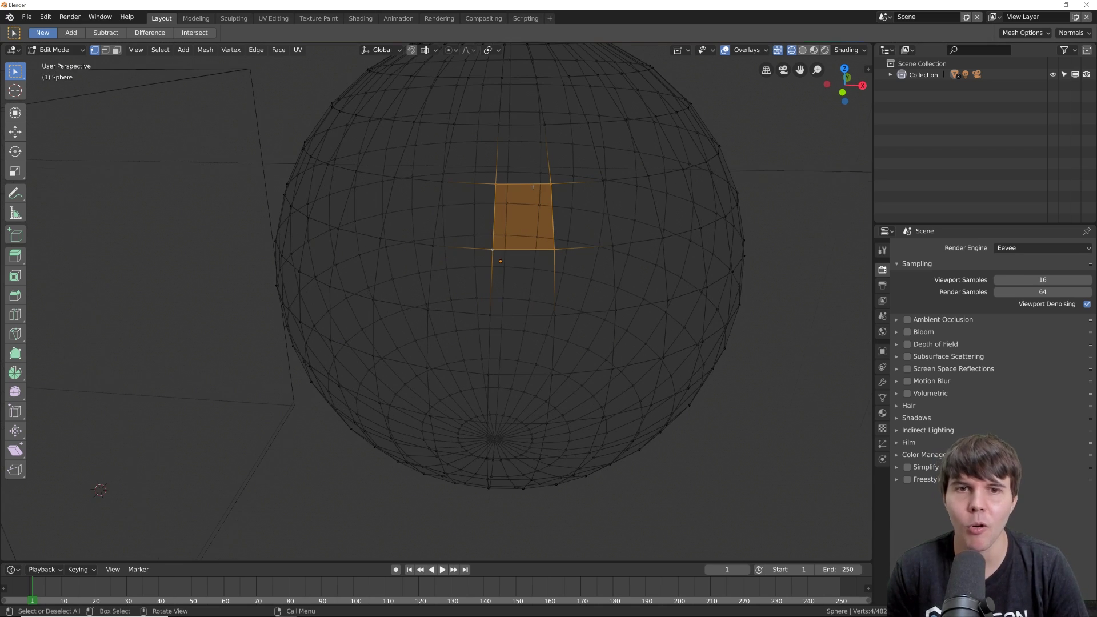
pyautogui.scroll(-5, 533, 187)
pyautogui.press('Tab')
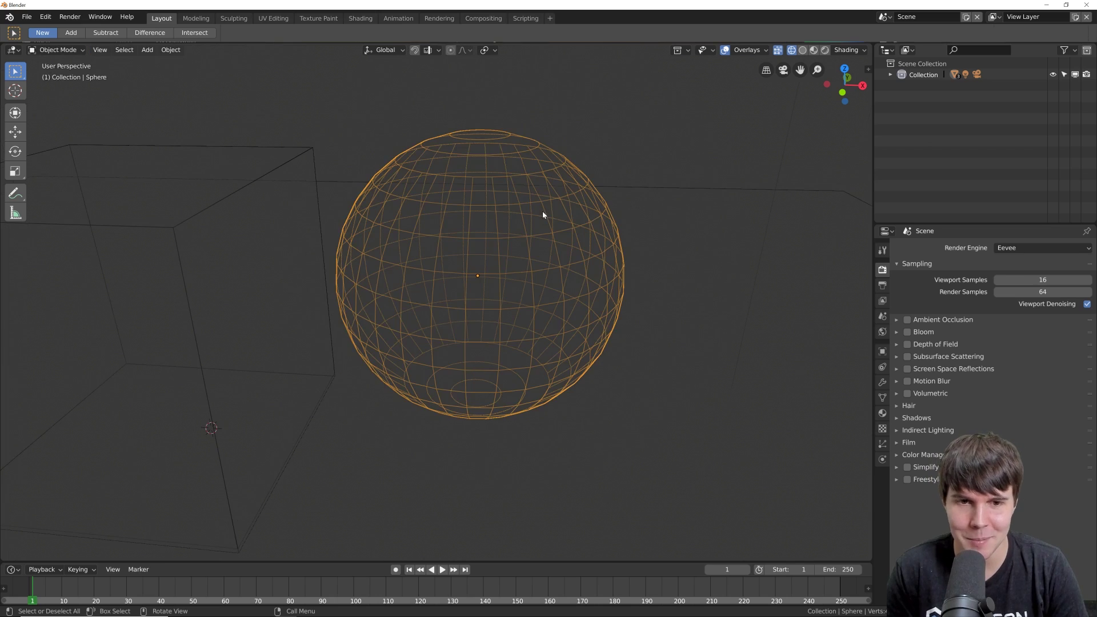
pyautogui.scroll(-2, 543, 212)
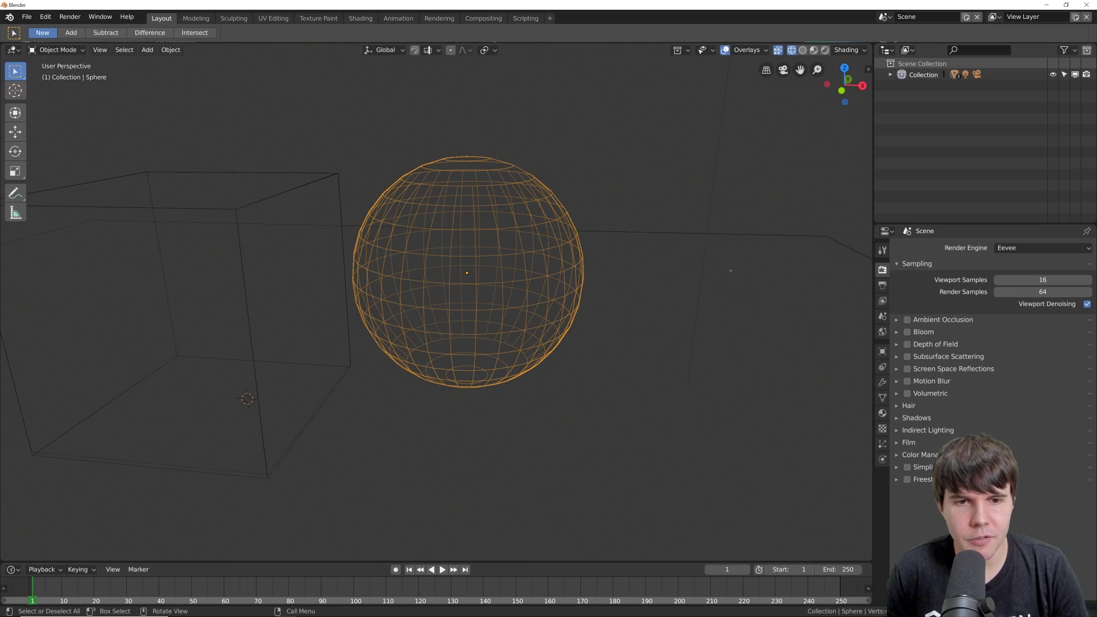
# Switch the viewport to Solid shading and enable X-Ray in the shading options.
pyautogui.press('z')
pyautogui.click(784, 250)
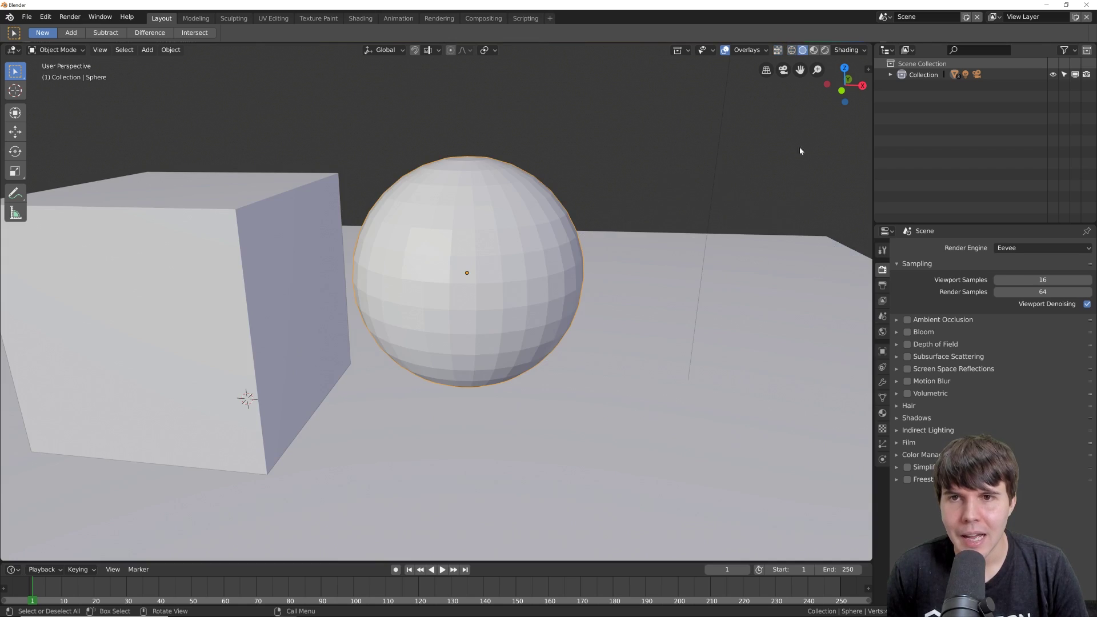
pyautogui.click(848, 50)
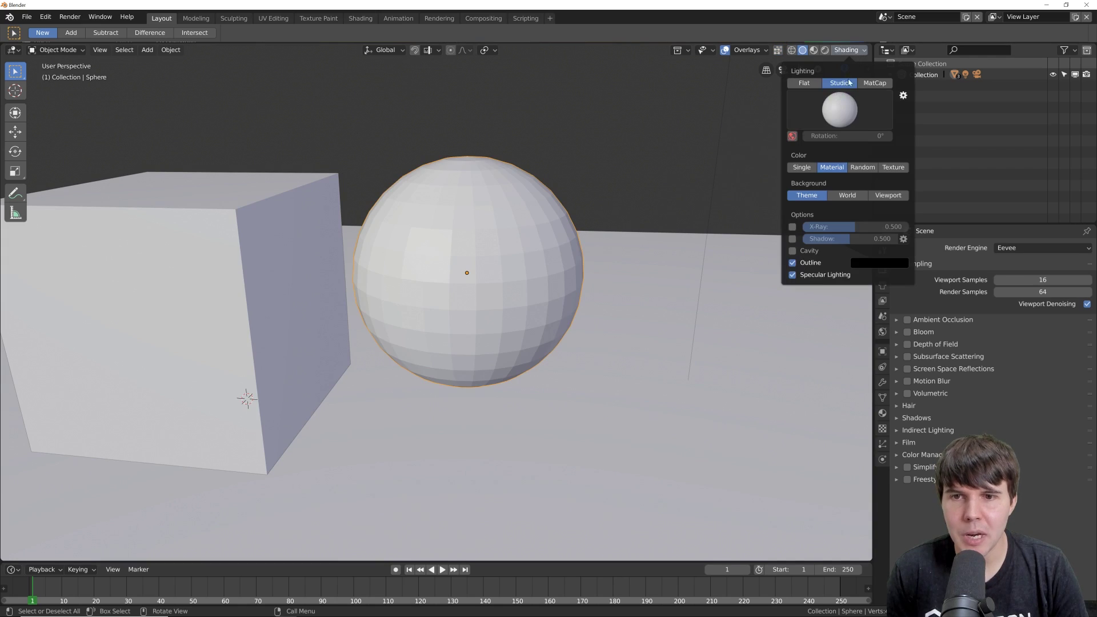
pyautogui.click(793, 227)
# Move the sphere freely and along the X axis, placing it beside the translucent cube.
pyautogui.moveTo(610, 299)
pyautogui.mouseDown(button='middle')
pyautogui.moveTo(585, 293)
pyautogui.moveTo(623, 292)
pyautogui.moveTo(566, 296)
pyautogui.moveTo(514, 269)
pyautogui.moveTo(655, 255)
pyautogui.mouseUp(button='middle')
pyautogui.press('g')
pyautogui.click(632, 338)
pyautogui.moveTo(631, 336); pyautogui.dragTo(647, 311, button='middle')
pyautogui.press('g')
pyautogui.press('x')
pyautogui.click(570, 290)
pyautogui.moveTo(569, 290); pyautogui.dragTo(654, 329, button='middle')
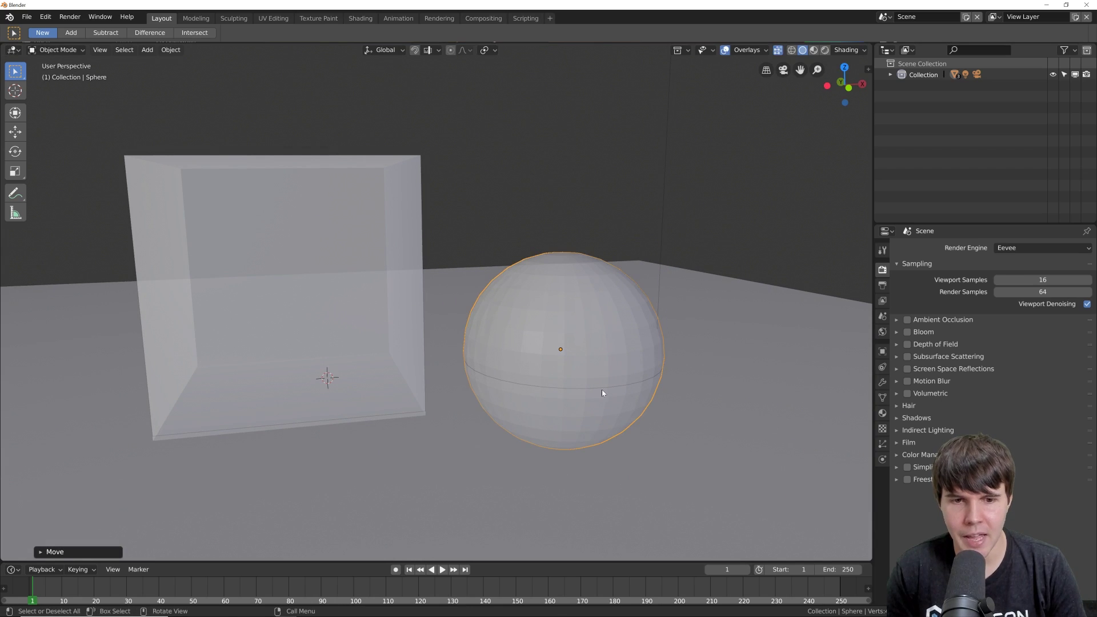
pyautogui.moveTo(602, 392); pyautogui.dragTo(532, 289, button='middle')
# Toggle X-Ray off and back on in Solid shading.
pyautogui.press('z')
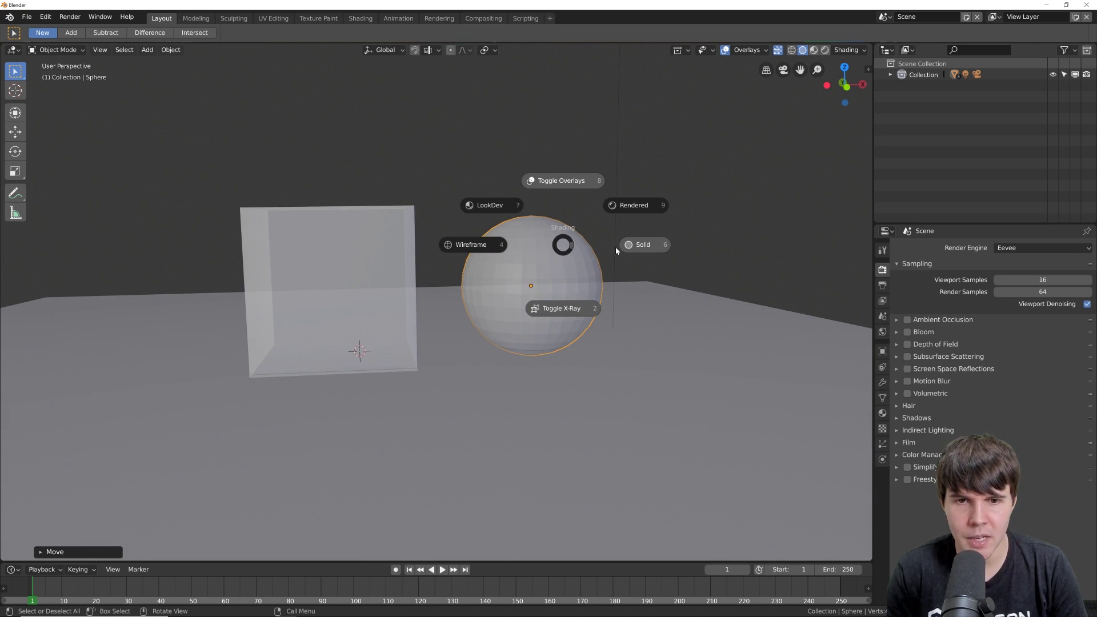
pyautogui.click(569, 309)
pyautogui.press('z')
pyautogui.click(567, 343)
# Look at the Extra Shading Pie Menu Items option in the Input preferences and close the preferences.
pyautogui.click(46, 16)
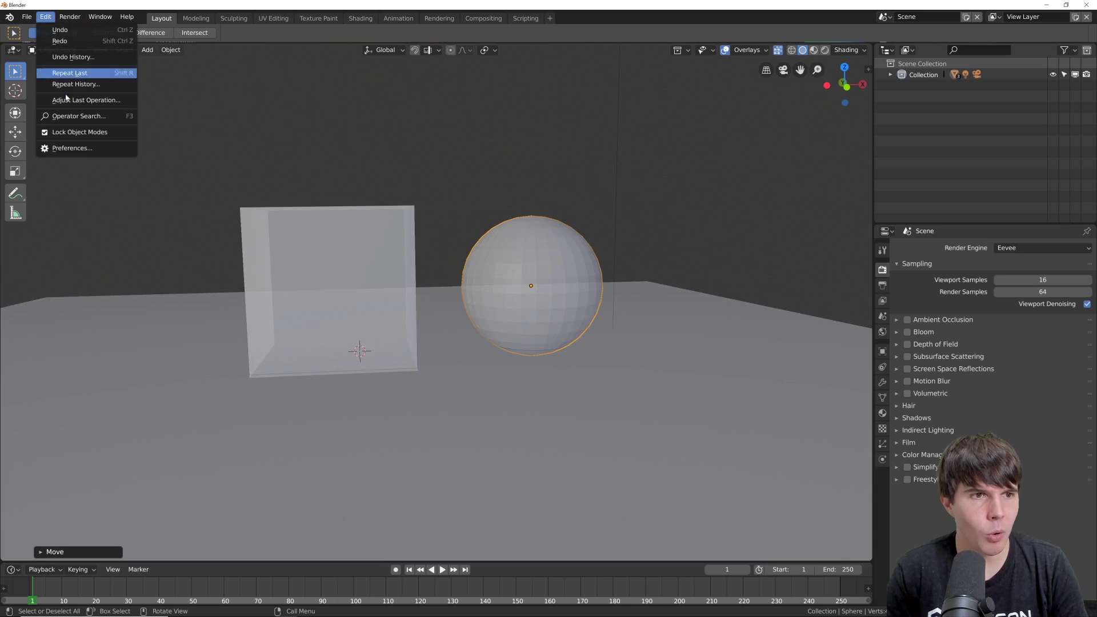
pyautogui.click(73, 150)
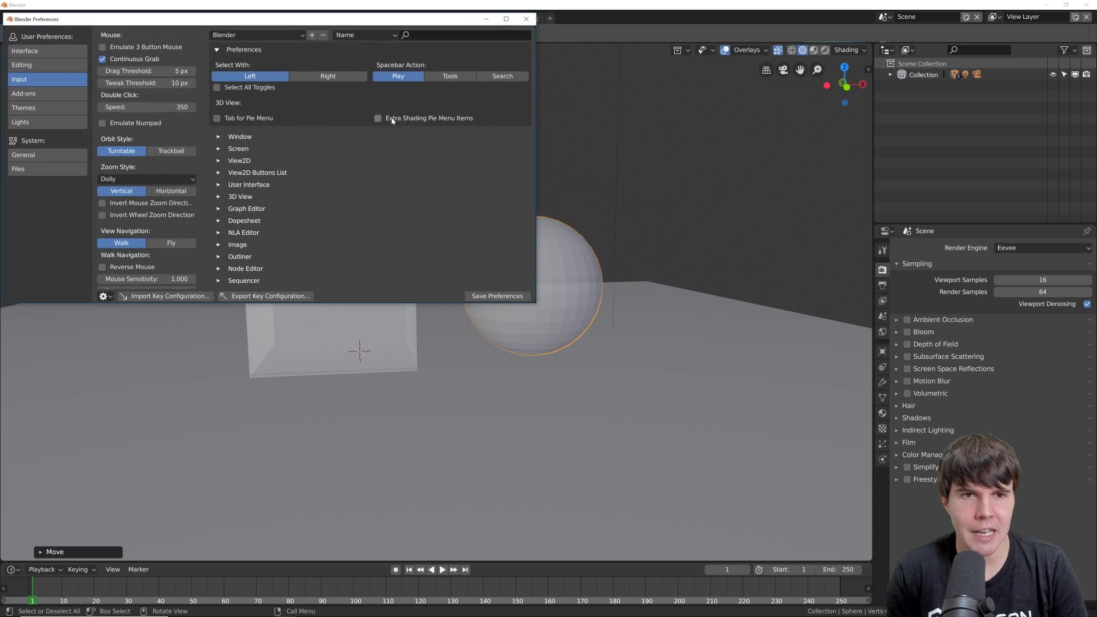
pyautogui.click(527, 18)
# Turn the solid view's X-Ray display off and on once more to compare both looks.
pyautogui.press('z')
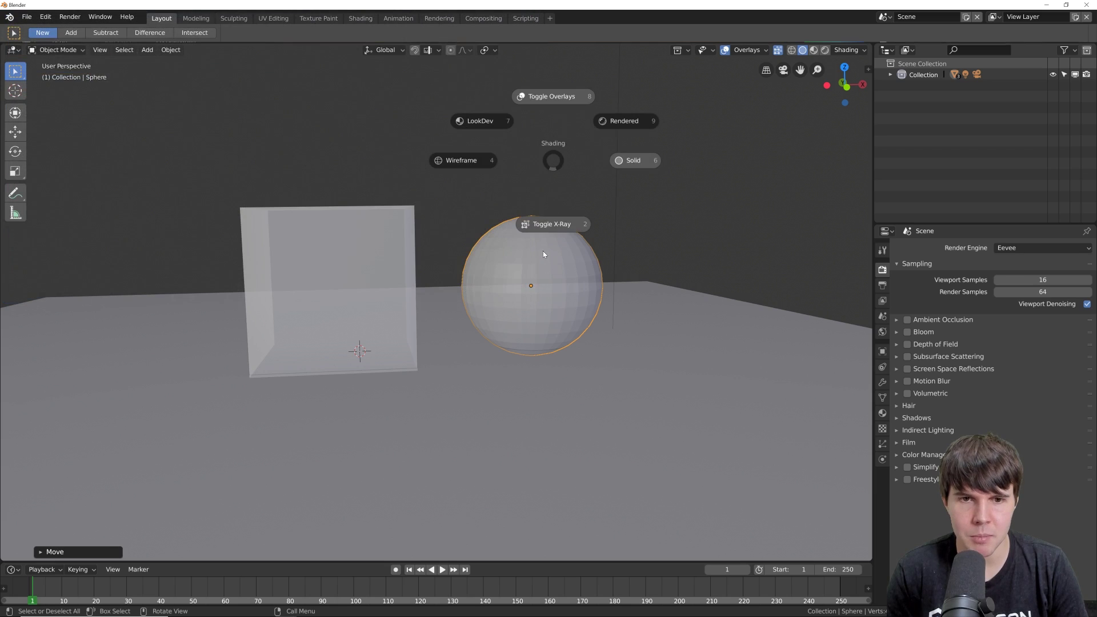
pyautogui.click(543, 252)
pyautogui.press('z')
pyautogui.click(551, 289)
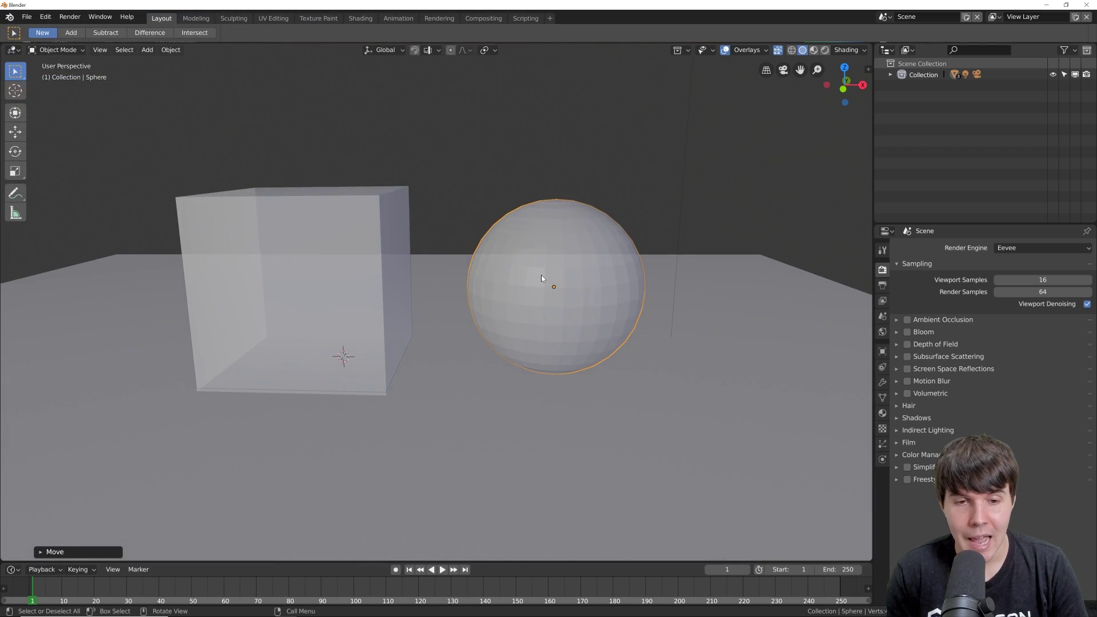
# Switch to Wireframe shading and turn X-Ray off for it.
pyautogui.press('z')
pyautogui.click(439, 275)
pyautogui.scroll(5, 529, 264)
pyautogui.press('z')
pyautogui.click(569, 348)
pyautogui.moveTo(571, 346); pyautogui.dragTo(549, 325, button='middle')
# Enter Edit Mode on the sphere and select the eight vertices around three adjacent near-side faces.
pyautogui.press('Tab')
pyautogui.click(522, 301)
pyautogui.keyDown('shift'); pyautogui.click(521, 264); pyautogui.keyUp('shift')
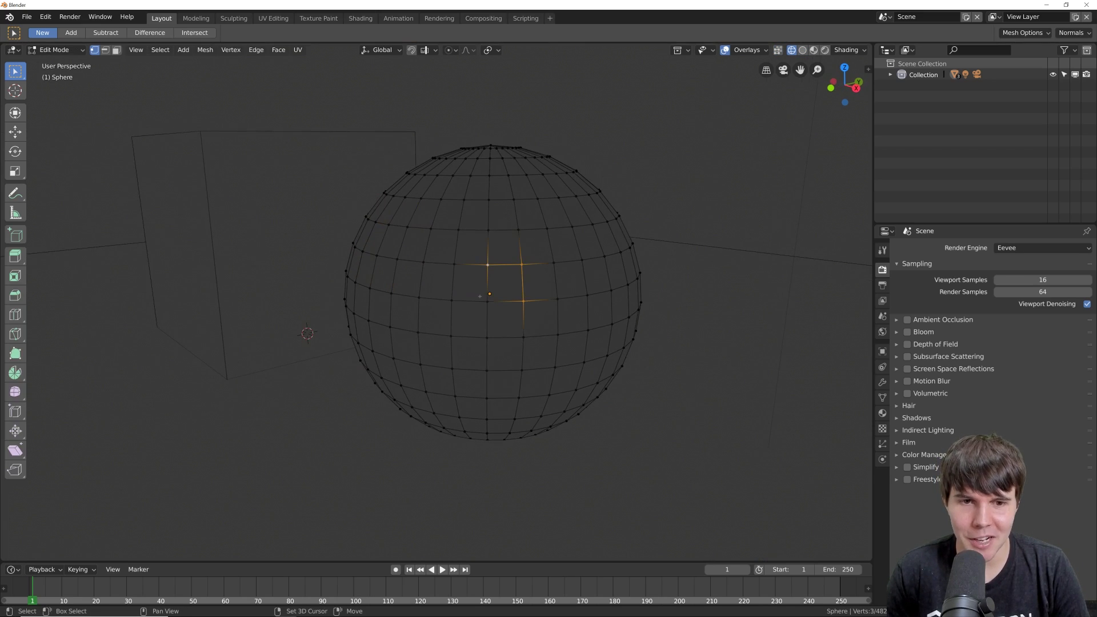
pyautogui.keyDown('shift'); pyautogui.click(484, 299); pyautogui.keyUp('shift')
pyautogui.keyDown('shift'); pyautogui.click(451, 299); pyautogui.keyUp('shift')
pyautogui.keyDown('shift'); pyautogui.click(453, 267); pyautogui.keyUp('shift')
pyautogui.keyDown('shift'); pyautogui.click(424, 265); pyautogui.keyUp('shift')
pyautogui.keyDown('shift'); pyautogui.click(422, 293); pyautogui.keyUp('shift')
pyautogui.moveTo(429, 288); pyautogui.dragTo(555, 254, button='middle')
# Turn X-Ray back on in the wireframe view and return to Object Mode.
pyautogui.press('z')
pyautogui.click(541, 338)
pyautogui.moveTo(607, 335); pyautogui.dragTo(579, 329, button='middle')
pyautogui.scroll(-1, 582, 333)
pyautogui.press('Tab')
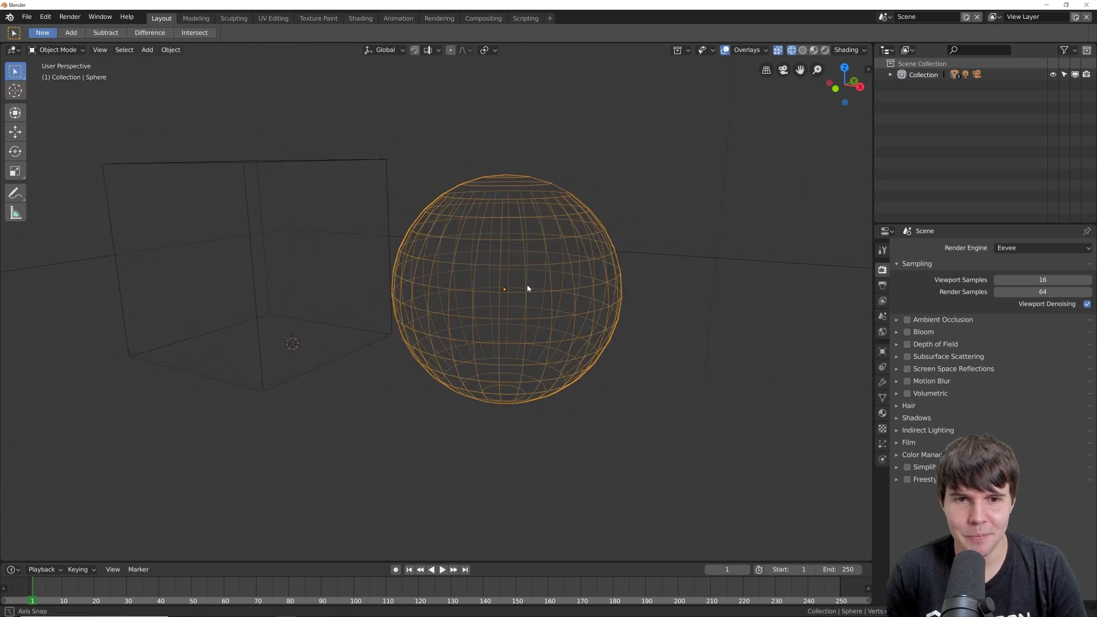
# Switch the viewport to Solid shading and turn its X-Ray off.
pyautogui.scroll(-3, 528, 283)
pyautogui.press('z')
pyautogui.click(818, 102)
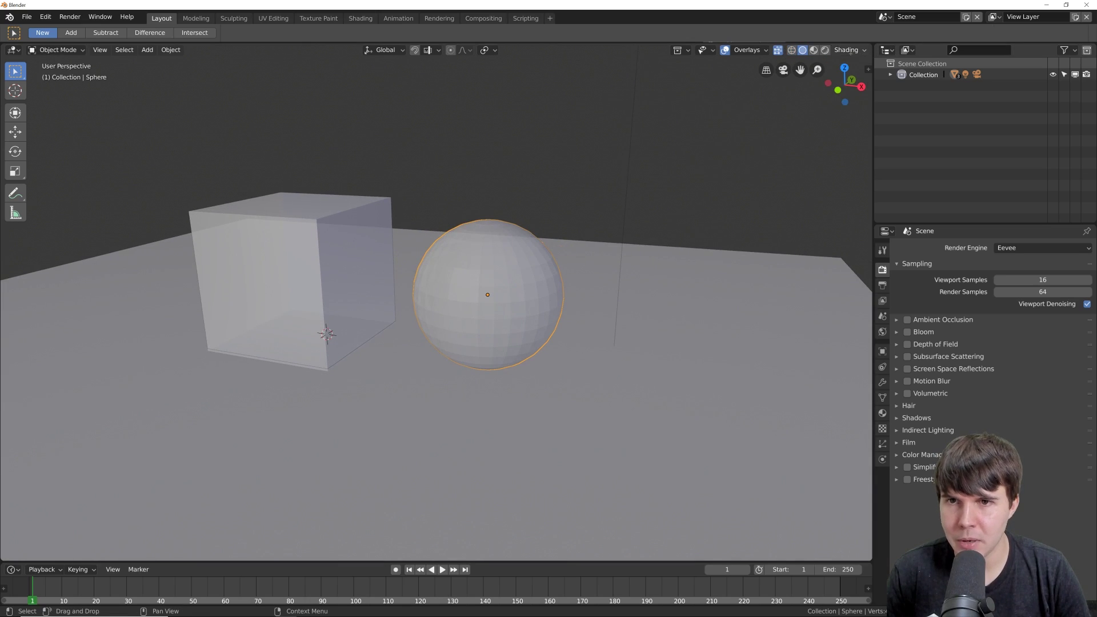
pyautogui.press('z')
pyautogui.click(691, 236)
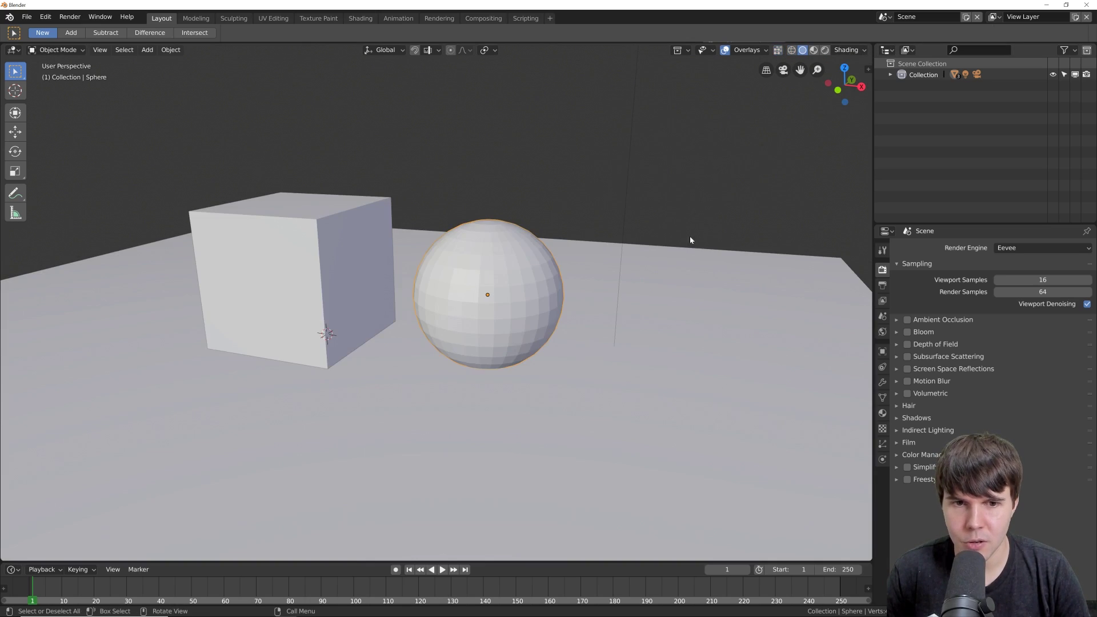
# Turn on the floor grid in the viewport overlays so it covers the ground plane around the cube and sphere.
pyautogui.click(754, 52)
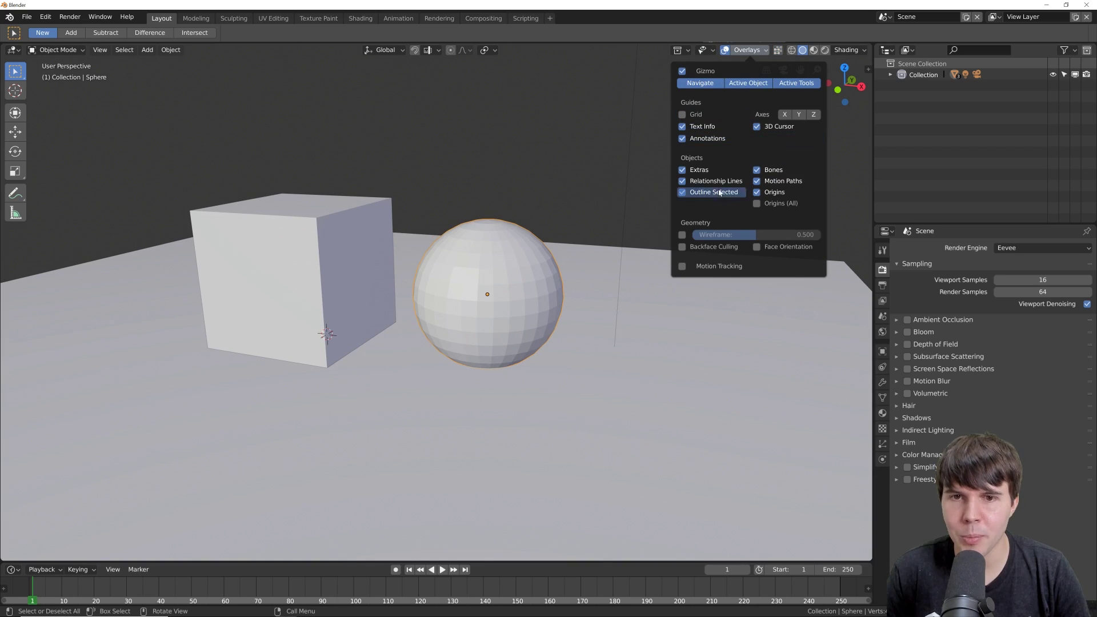
pyautogui.click(682, 115)
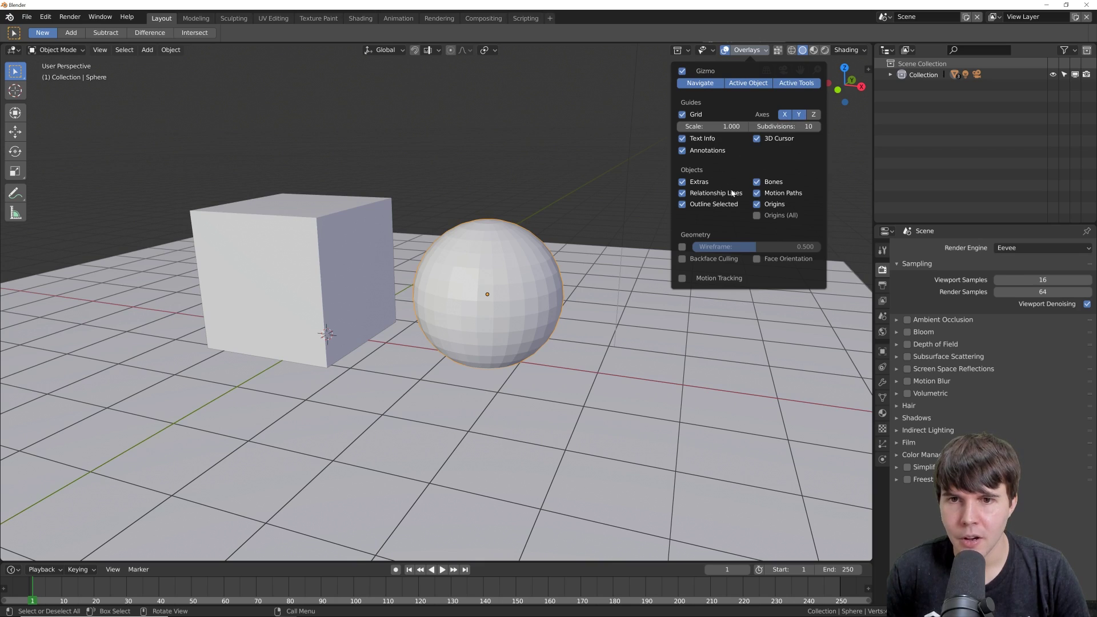
pyautogui.scroll(-5, 556, 255)
pyautogui.moveTo(557, 254); pyautogui.dragTo(542, 189, button='middle')
pyautogui.click(738, 51)
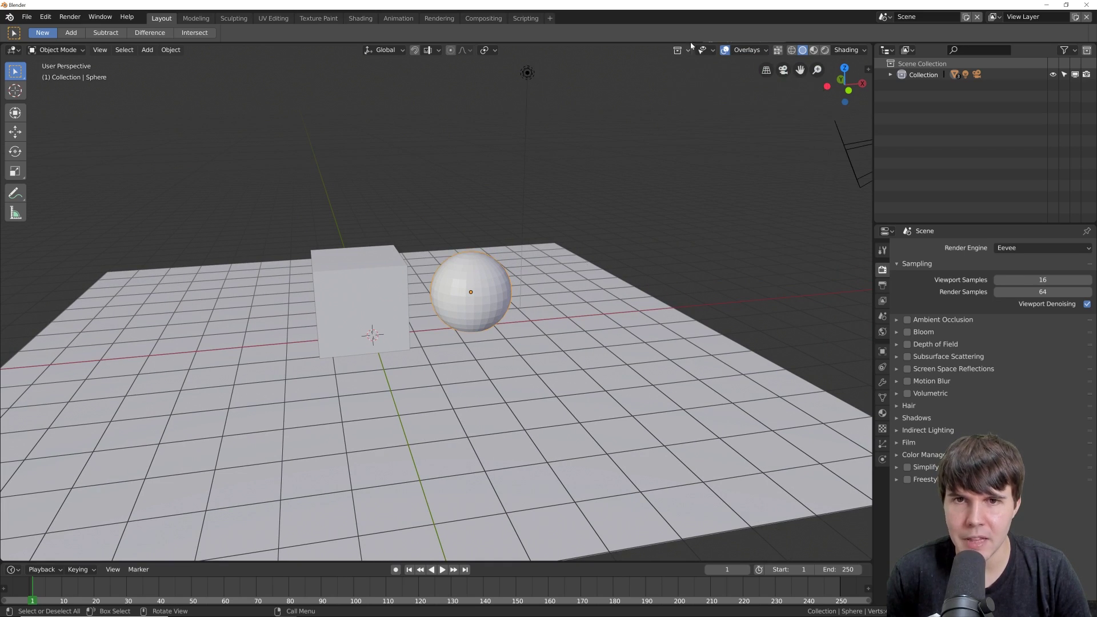
# Turn the Wireframe geometry overlay on and back off, and the Grid overlay off and back on.
pyautogui.click(743, 50)
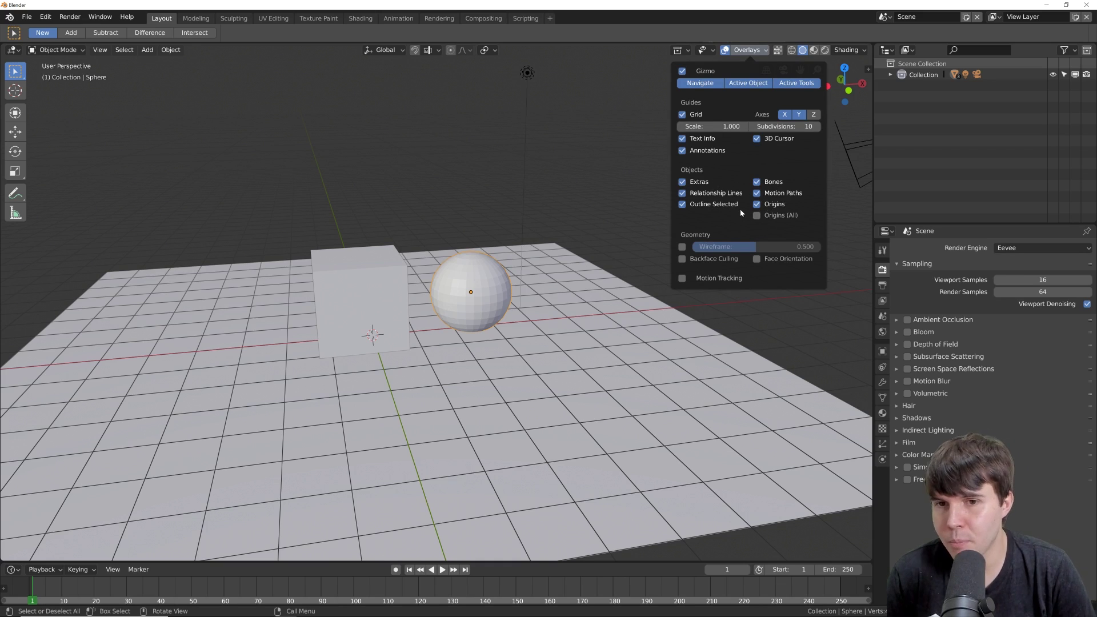
pyautogui.click(682, 246)
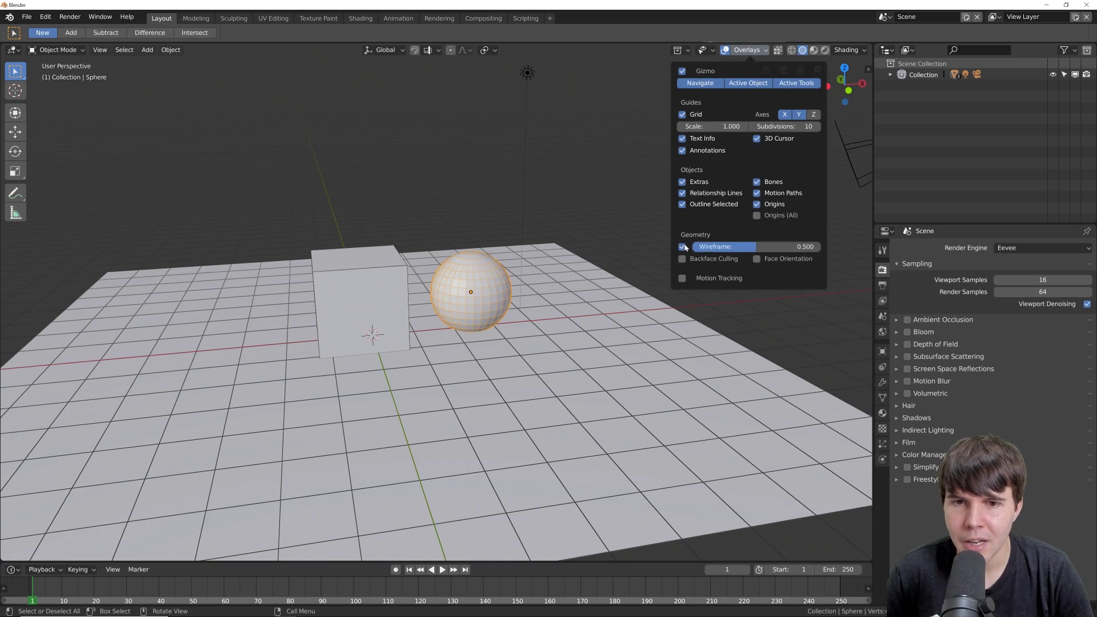
pyautogui.moveTo(457, 309); pyautogui.dragTo(493, 306, button='middle')
pyautogui.click(761, 53)
pyautogui.click(682, 247)
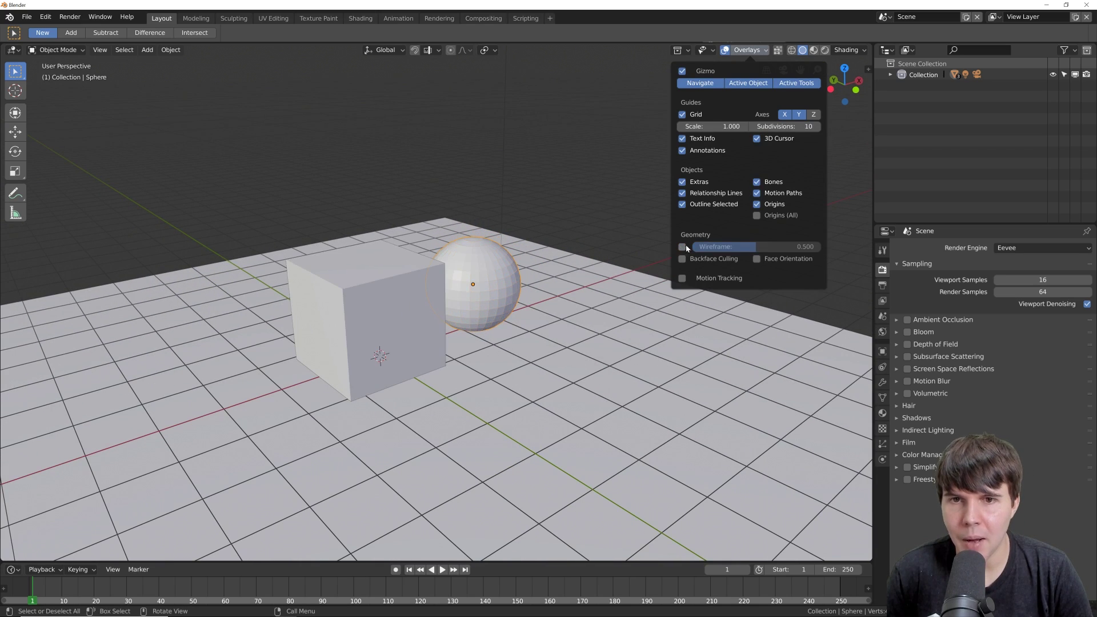
pyautogui.click(695, 114)
pyautogui.click(689, 115)
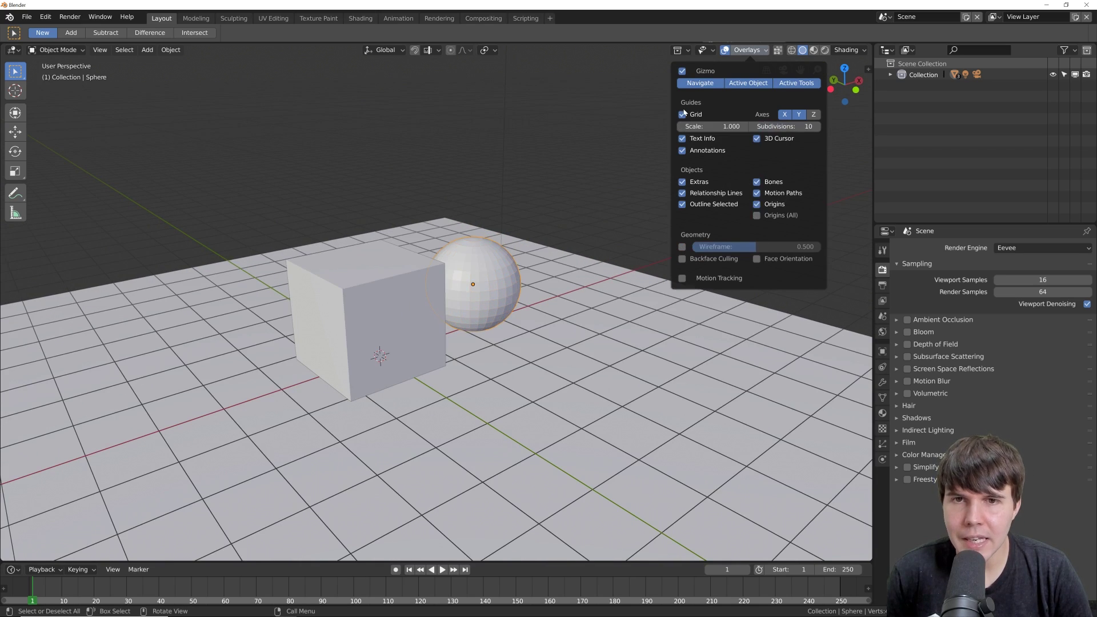
# Hide all viewport overlays and view the clean cube and sphere scene from several angles, toggling the overlays for comparison.
pyautogui.click(727, 52)
pyautogui.moveTo(679, 228); pyautogui.dragTo(612, 237, button='middle')
pyautogui.scroll(-2, 614, 234)
pyautogui.click(727, 53)
pyautogui.click(725, 50)
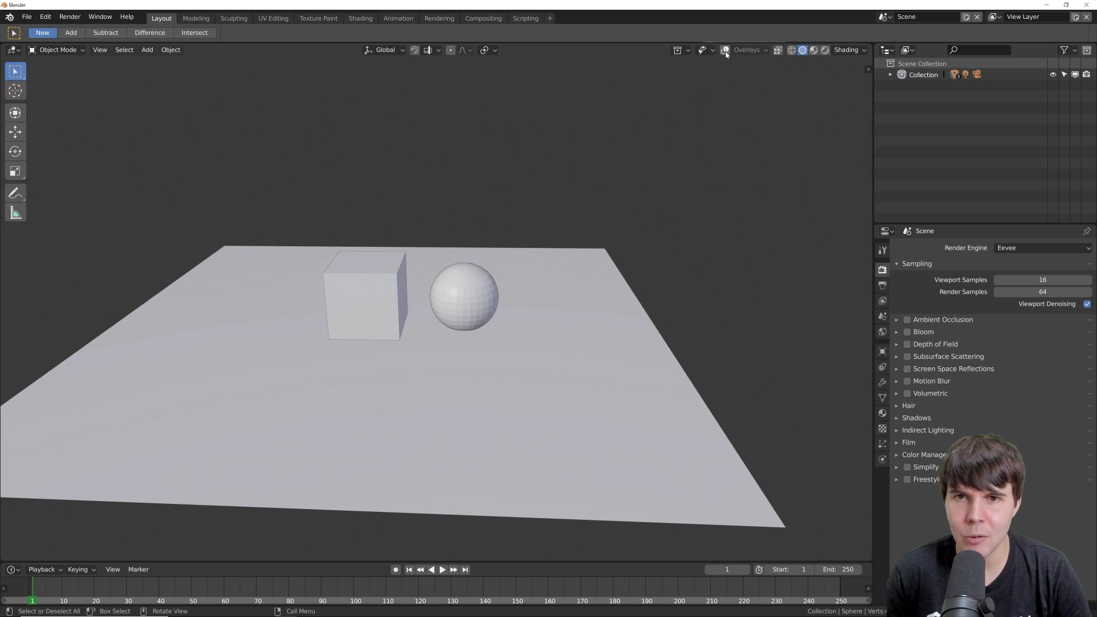
pyautogui.click(726, 52)
pyautogui.click(725, 51)
pyautogui.scroll(2, 618, 195)
pyautogui.moveTo(585, 217); pyautogui.dragTo(545, 224, button='middle')
pyautogui.click(726, 50)
pyautogui.click(726, 51)
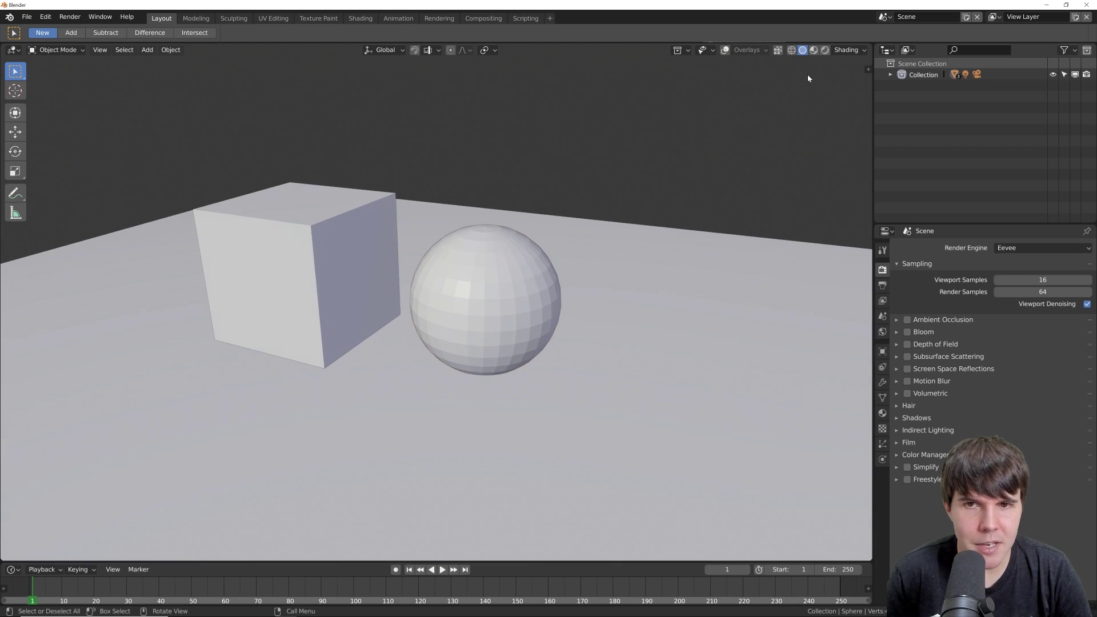
pyautogui.click(726, 51)
pyautogui.click(726, 52)
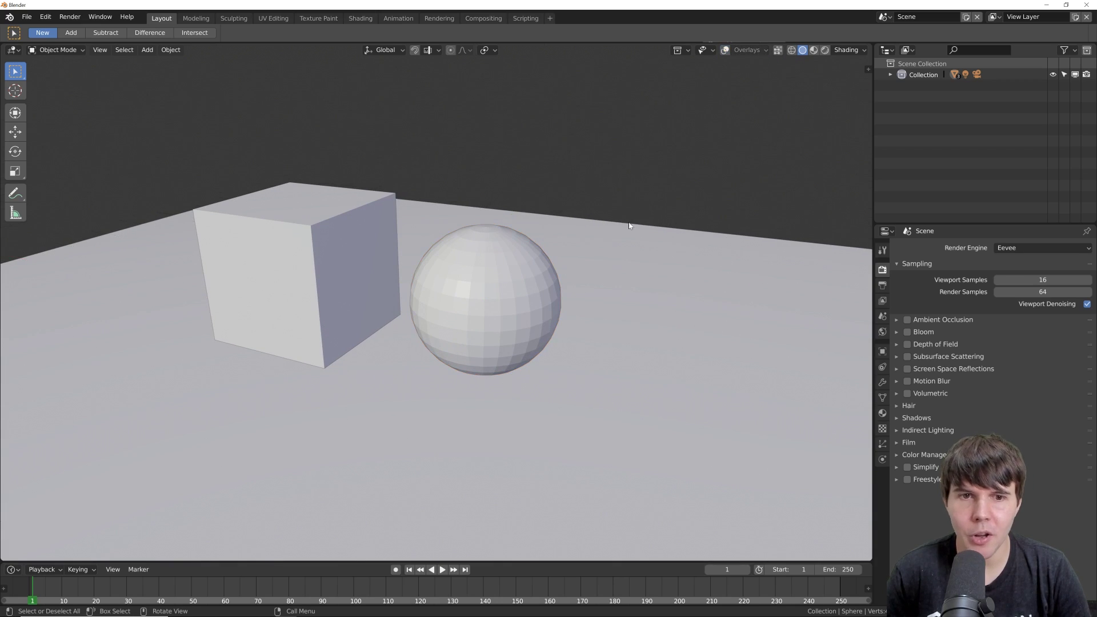
pyautogui.moveTo(626, 227); pyautogui.dragTo(581, 247, button='middle')
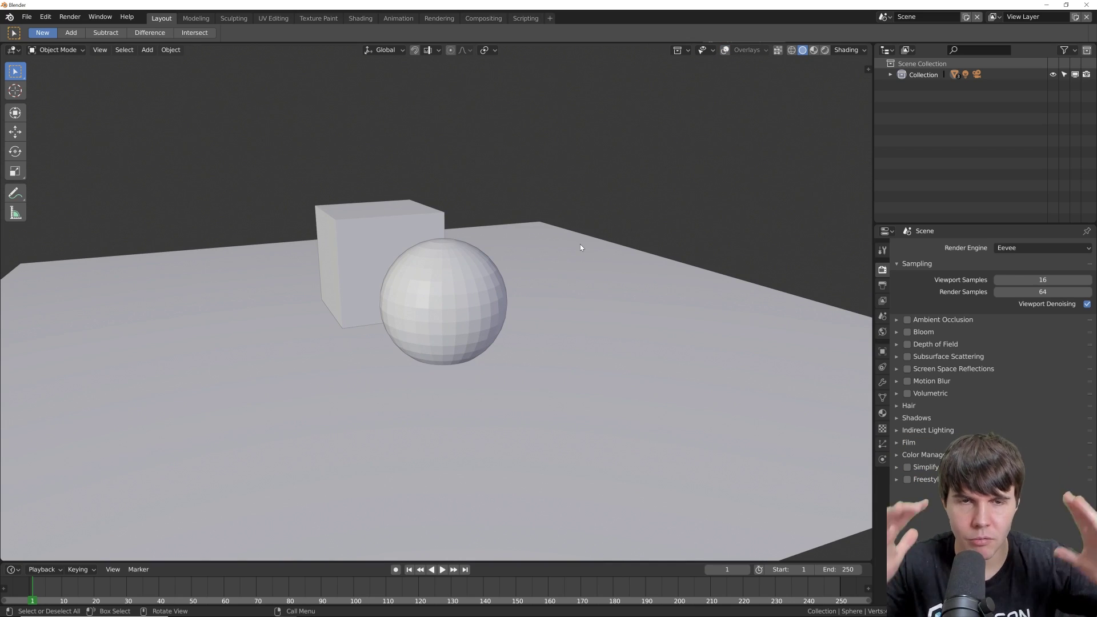
pyautogui.moveTo(578, 245)
pyautogui.mouseDown(button='middle')
pyautogui.moveTo(639, 248)
pyautogui.moveTo(571, 248)
pyautogui.mouseUp(button='middle')
# Toggle the viewport overlays a few more times and leave them all shown.
pyautogui.click(726, 51)
pyautogui.click(726, 51)
pyautogui.click(726, 52)
pyautogui.click(726, 51)
pyautogui.click(726, 51)
pyautogui.scroll(-2, 632, 201)
pyautogui.moveTo(633, 201); pyautogui.dragTo(571, 147, button='middle')
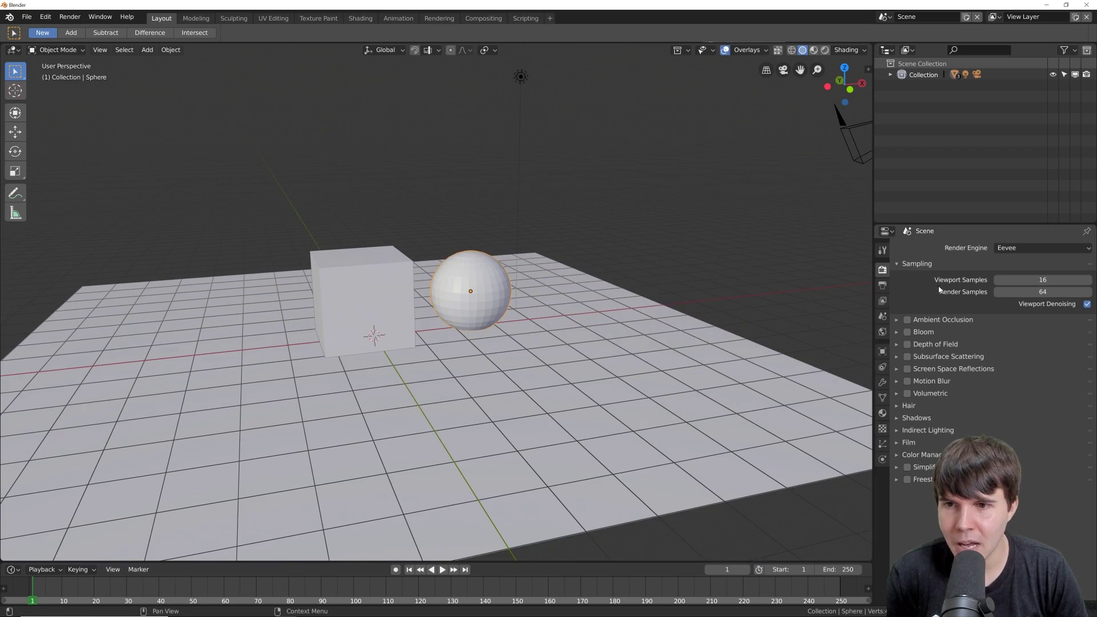
# Set the render engine to Cycles with GPU Compute as the device.
pyautogui.click(1009, 248)
pyautogui.click(1008, 210)
pyautogui.click(1029, 275)
pyautogui.click(1029, 253)
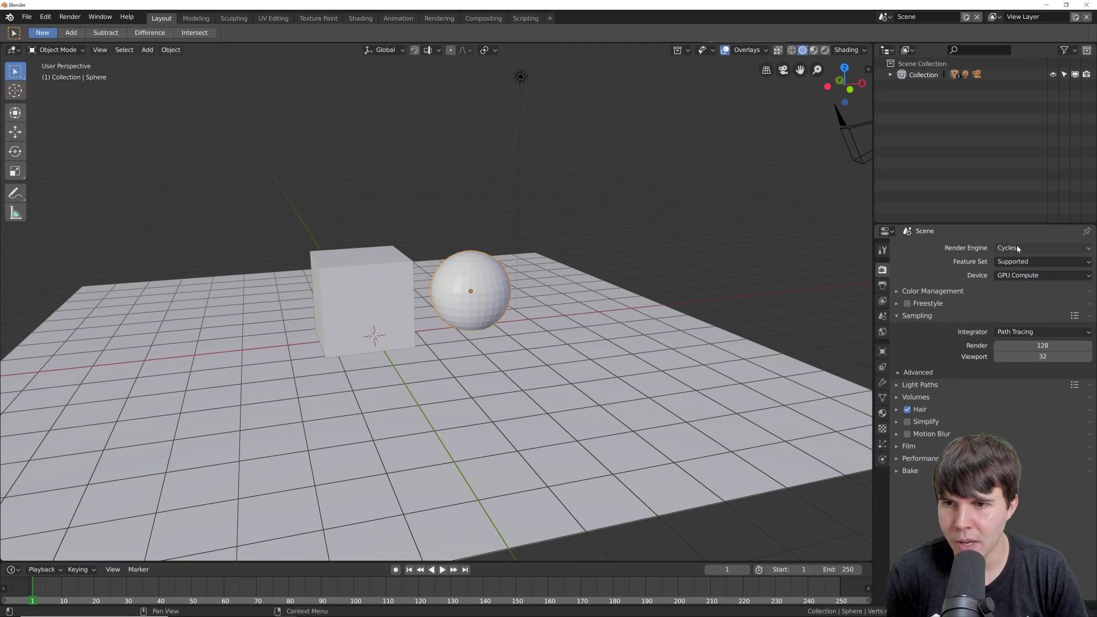
pyautogui.click(1017, 247)
pyautogui.click(1016, 212)
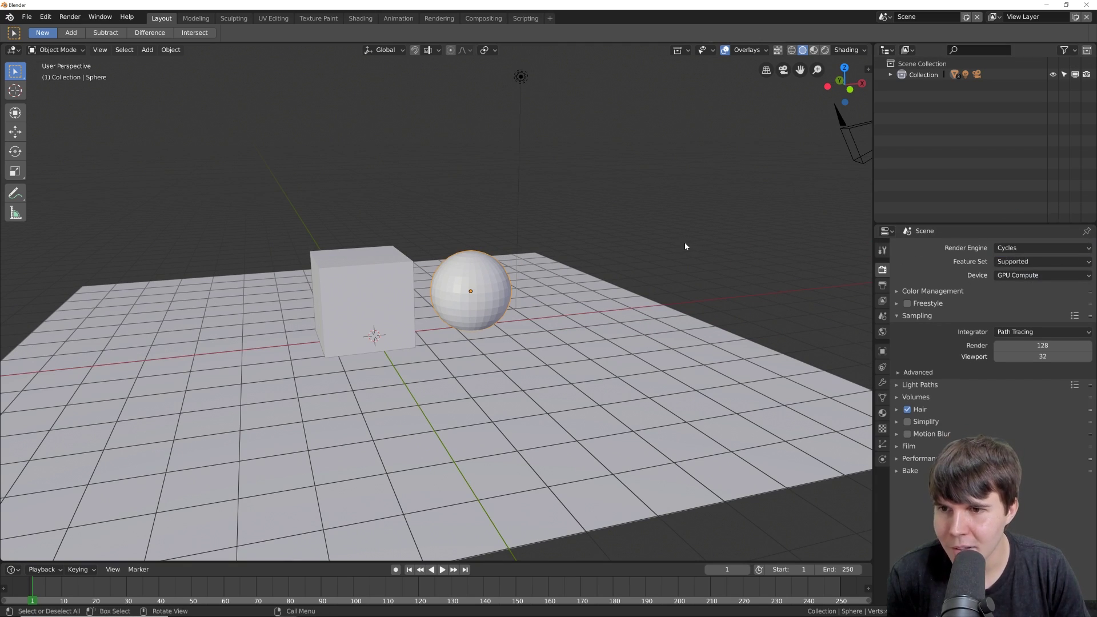
# Switch the viewport to Rendered shading to preview the scene in Cycles with overlays shown.
pyautogui.scroll(1, 596, 202)
pyautogui.hotkey('shift', 'z')
pyautogui.scroll(-1, 593, 242)
pyautogui.click(825, 51)
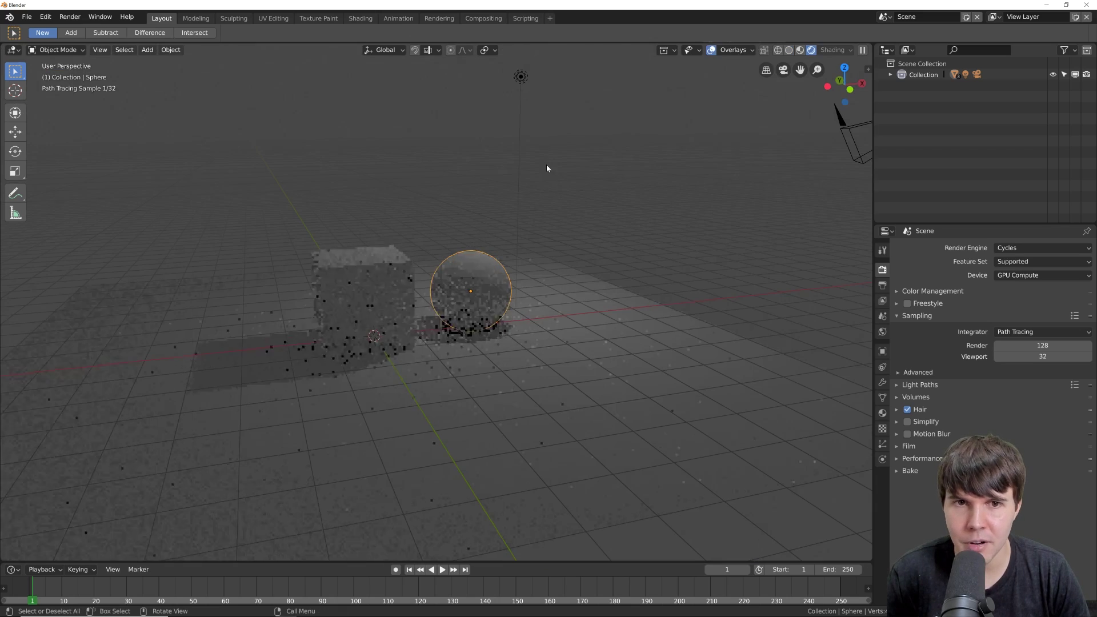
# Switch to the Blender 2.79 window and return the sphere from Edit Mode to Object Mode.
pyautogui.hotkey('alt', 'Tab')
pyautogui.click(577, 263)
pyautogui.scroll(-4, 577, 263)
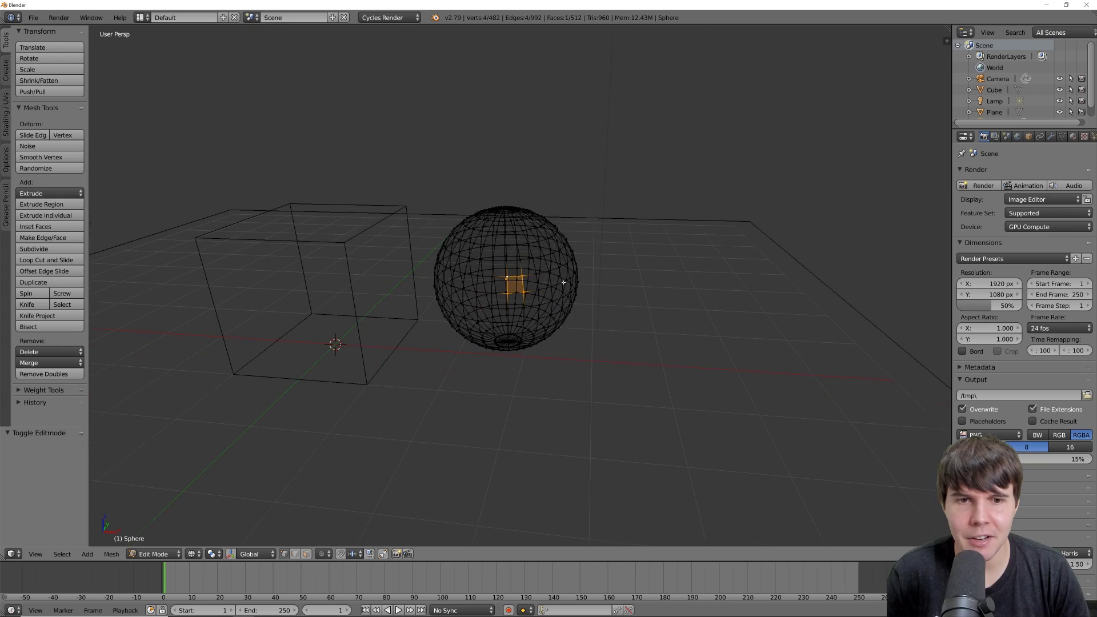
pyautogui.press('Tab')
pyautogui.scroll(-3, 578, 263)
pyautogui.moveTo(577, 263); pyautogui.dragTo(907, 224, button='middle')
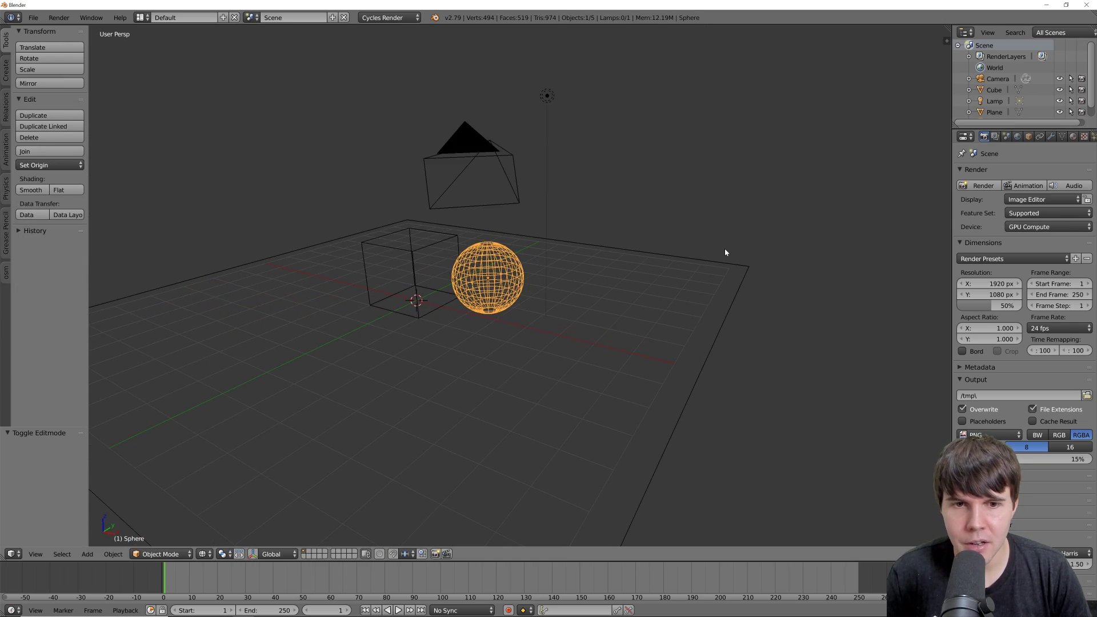
# Preview the cube and sphere scene in Rendered shading in Blender 2.79.
pyautogui.hotkey('shift', 'z')
pyautogui.scroll(-1, 577, 268)
pyautogui.moveTo(573, 190); pyautogui.dragTo(608, 187, button='middle')
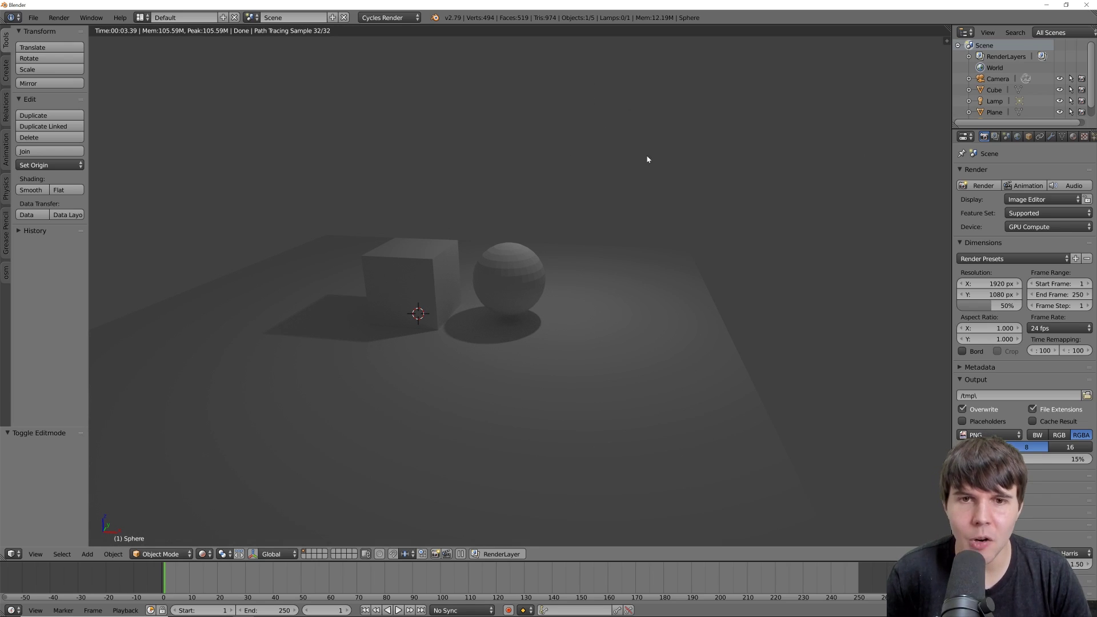
# Select the lamp in the wireframe view and move it about -3.19 in X, -0.65 in Y and 0.08 in Z under Rendered shading.
pyautogui.hotkey('shift', 'z')
pyautogui.moveTo(560, 135); pyautogui.dragTo(561, 160, button='middle')
pyautogui.rightClick(564, 98)
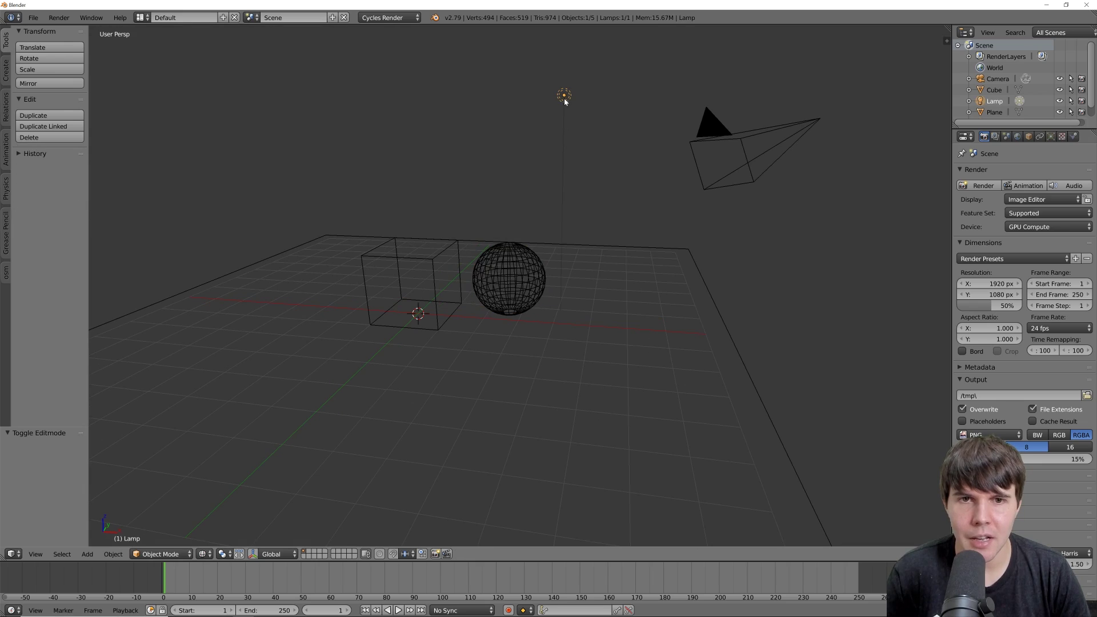
pyautogui.hotkey('shift', 'z')
pyautogui.press('g')
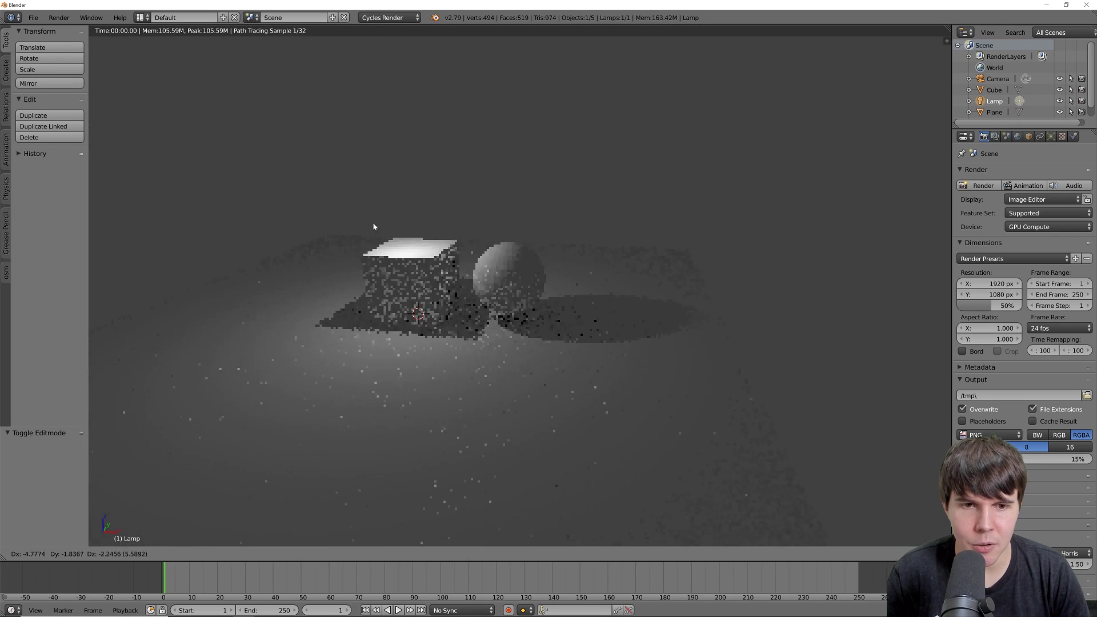
pyautogui.click(595, 162)
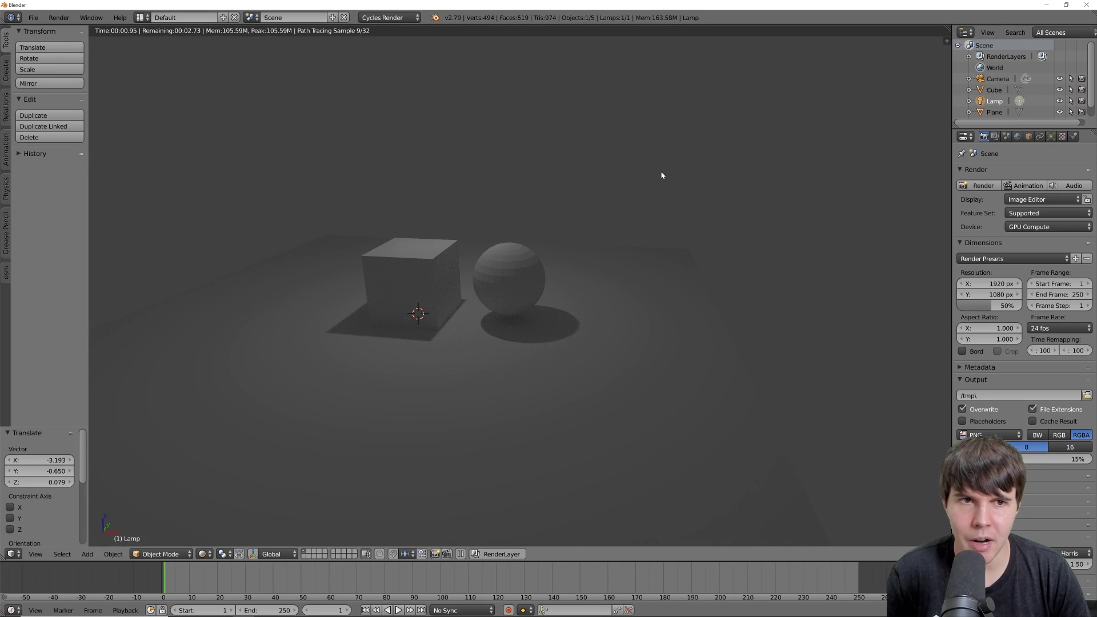
pyautogui.hotkey('shift', 'z')
# Switch to the Blender 2.8 window and move the light in Rendered shading, over the cube and back beyond the sphere.
pyautogui.hotkey('alt', 'Tab')
pyautogui.hotkey('shift', 'z')
pyautogui.click(541, 73)
pyautogui.press('g')
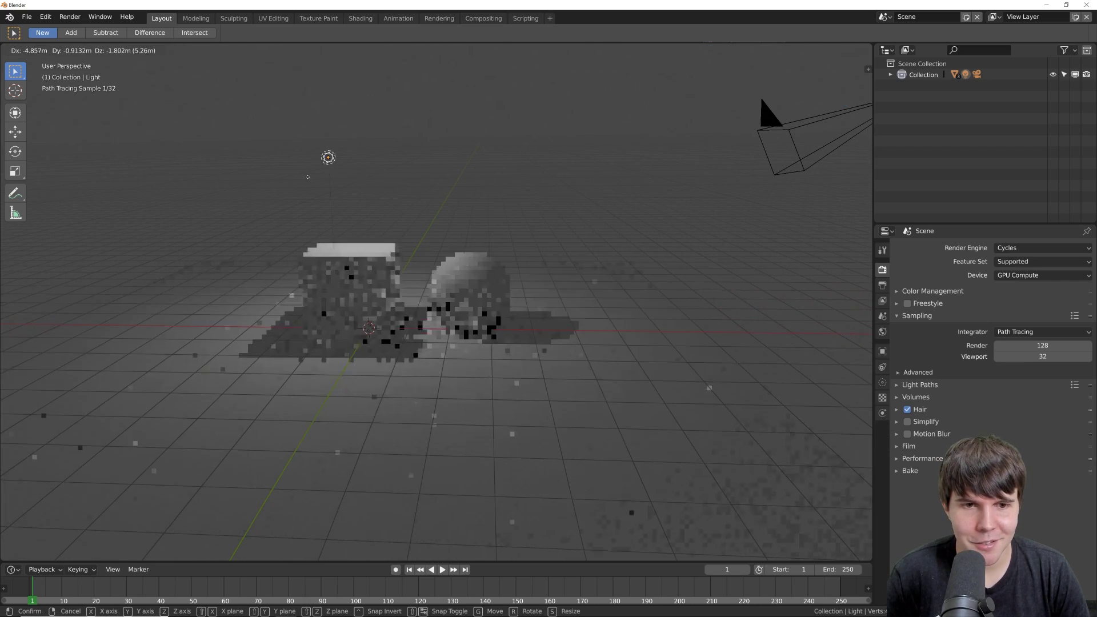
pyautogui.click(287, 180)
pyautogui.press('g')
pyautogui.click(561, 170)
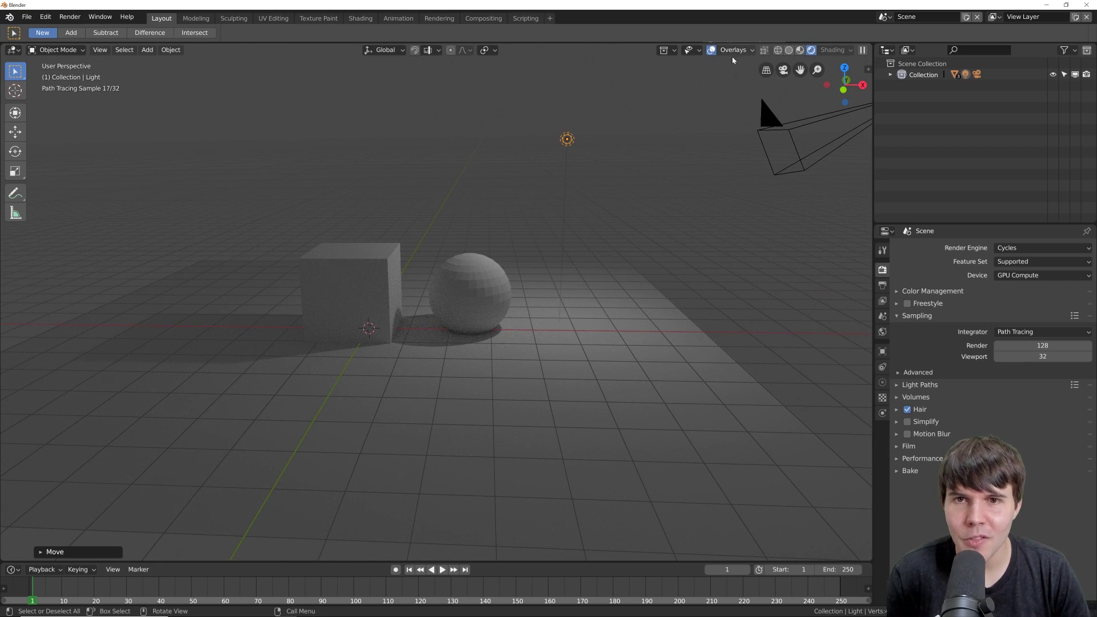
# Hide the overlays to see the clean Cycles preview and show them again.
pyautogui.click(714, 50)
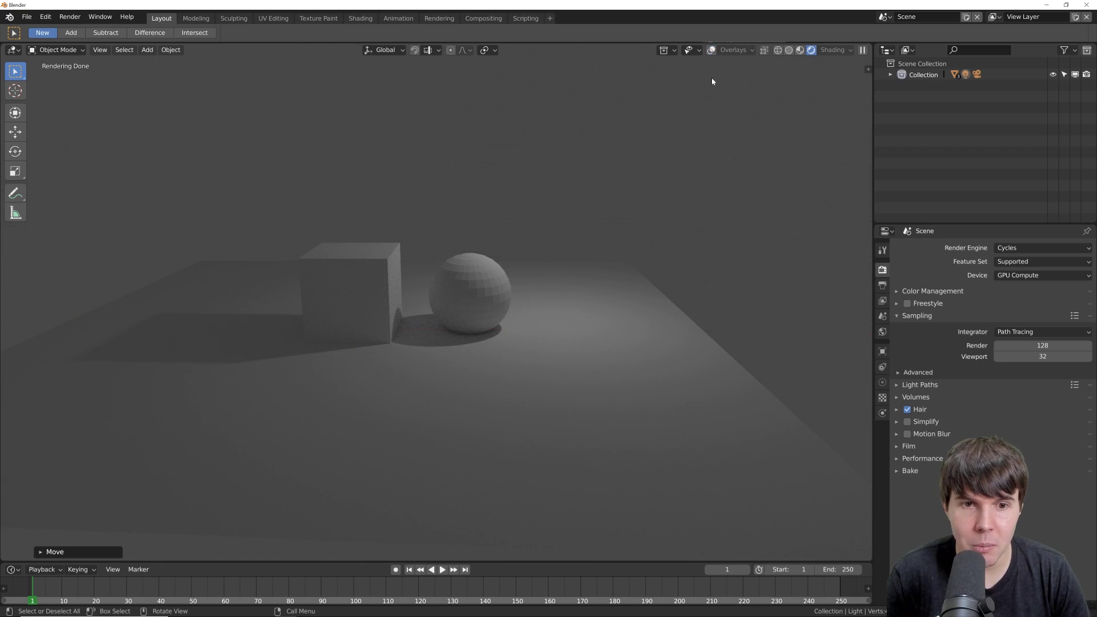
pyautogui.click(711, 51)
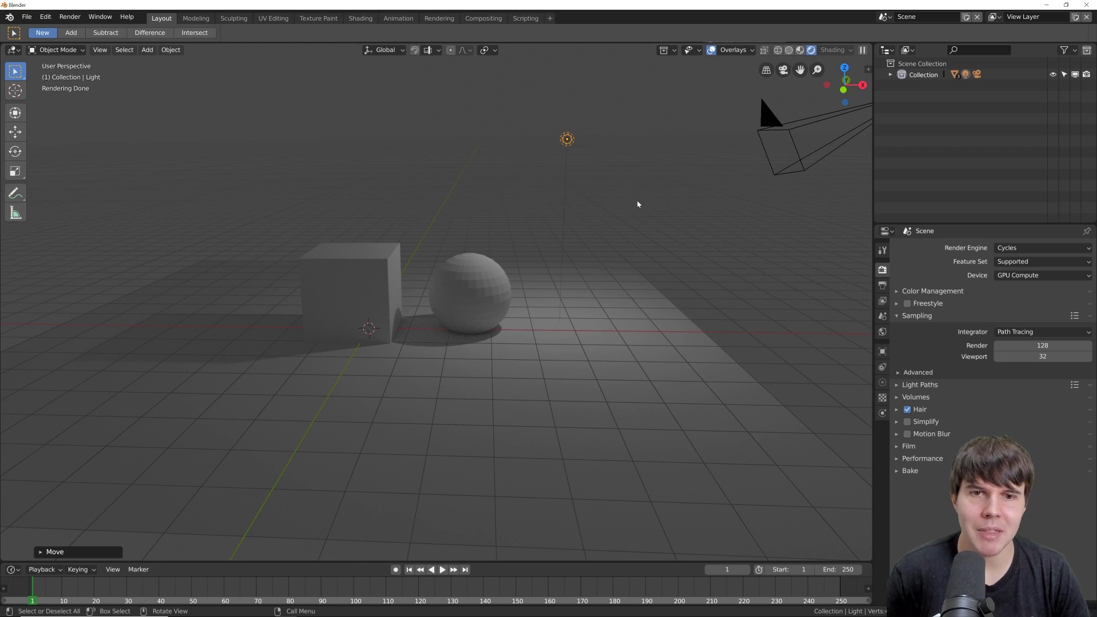
pyautogui.moveTo(635, 206); pyautogui.dragTo(616, 208, button='middle')
# Move the light farther from the cube, past the sphere, and check the rendered view with overlays hidden and shown.
pyautogui.press('g')
pyautogui.click(693, 171)
pyautogui.moveTo(692, 172); pyautogui.dragTo(719, 135, button='middle')
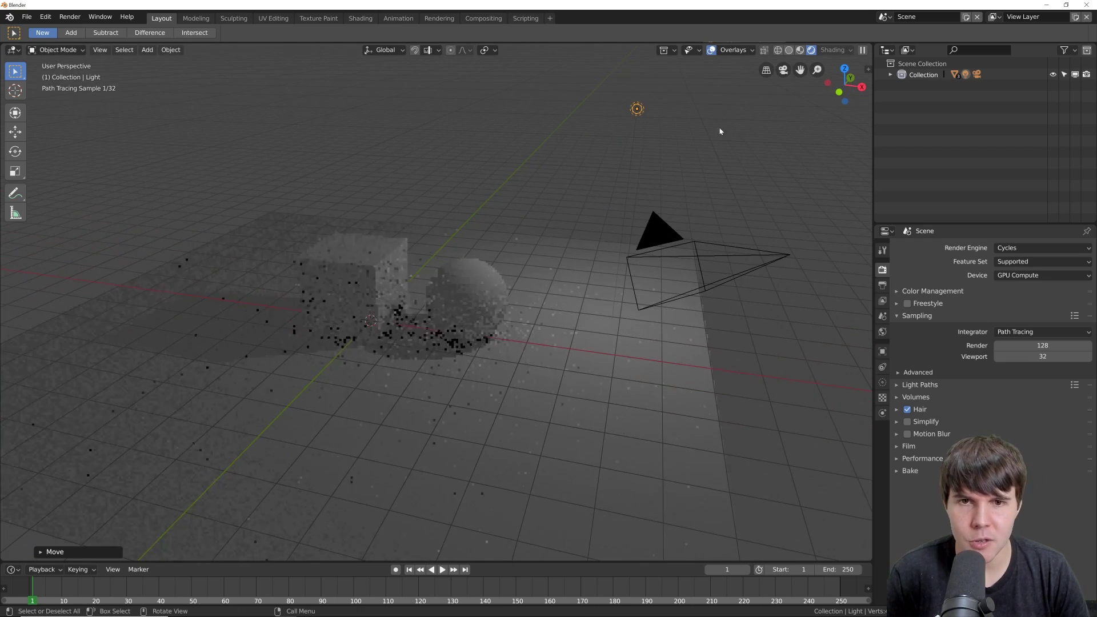
pyautogui.click(736, 52)
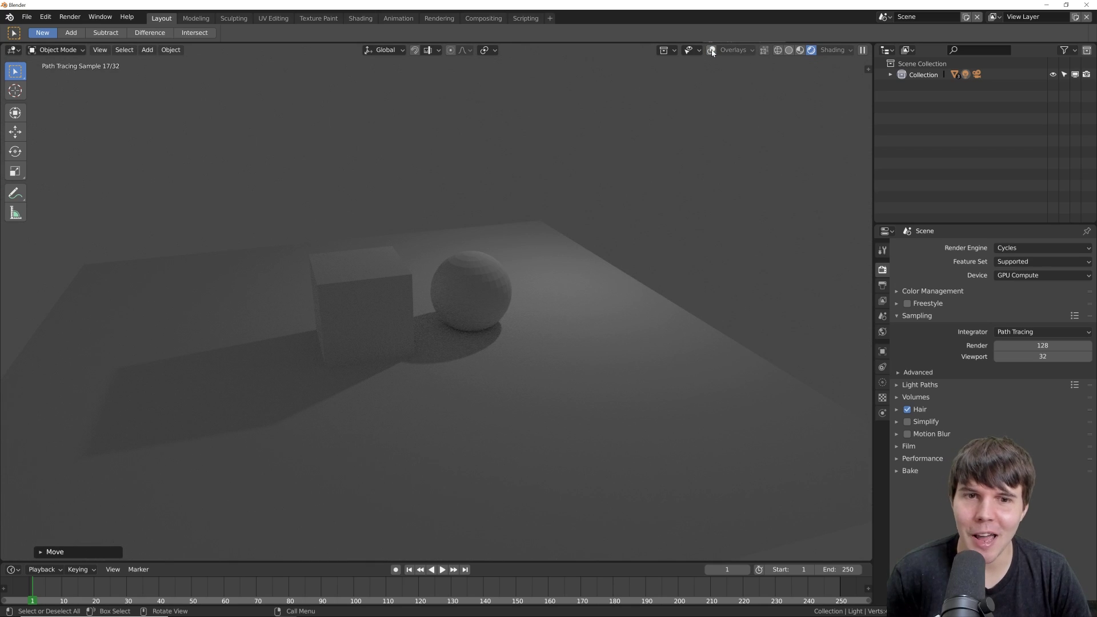
pyautogui.click(712, 51)
# Move the light across the scene to the side of the cube facing away from the sphere.
pyautogui.press('g')
pyautogui.click(457, 200)
pyautogui.press('g')
pyautogui.click(300, 229)
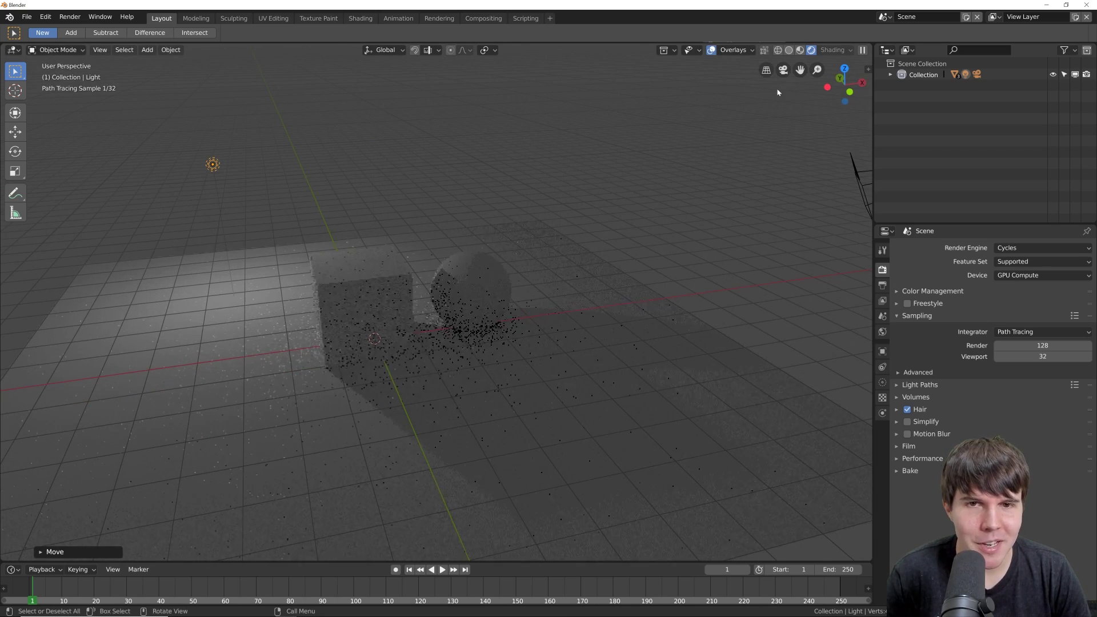
# Check the new lighting with overlays hidden and shown, and undo moving the light to the cube's side.
pyautogui.click(711, 50)
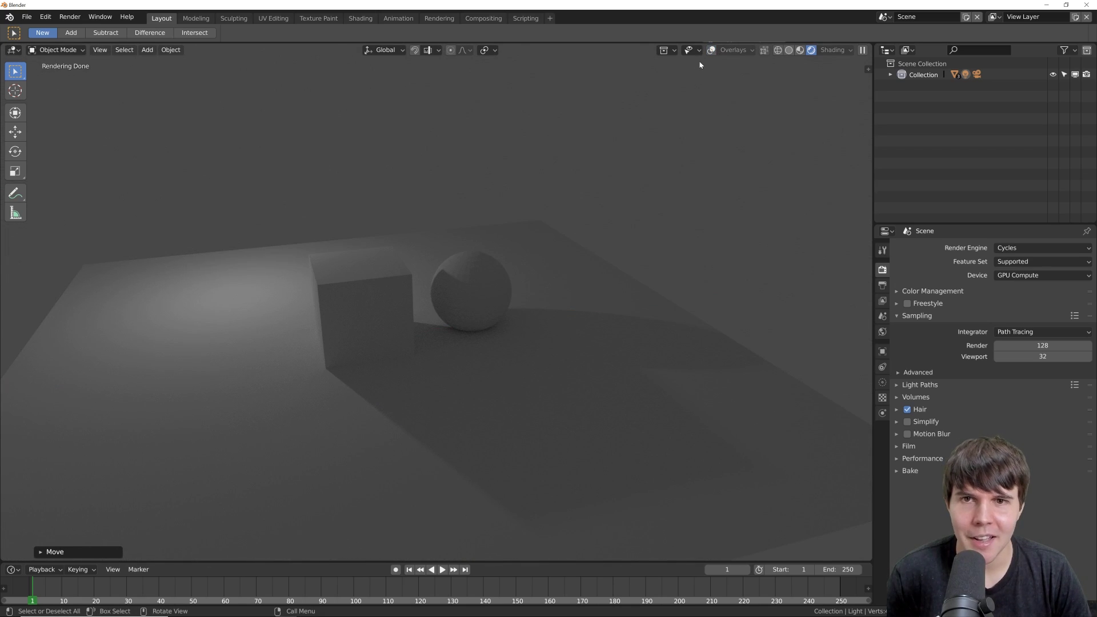
pyautogui.click(711, 50)
pyautogui.hotkey('ctrl', 'z')
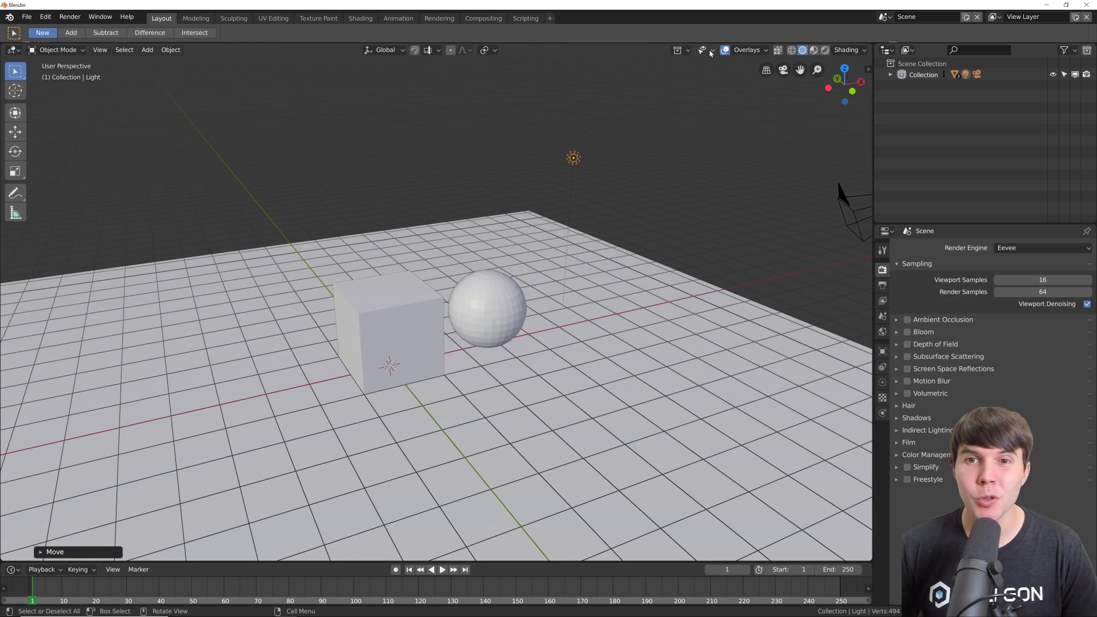
# Turn the viewport visibility of all mesh objects off and on in the object type visibility settings.
pyautogui.click(712, 52)
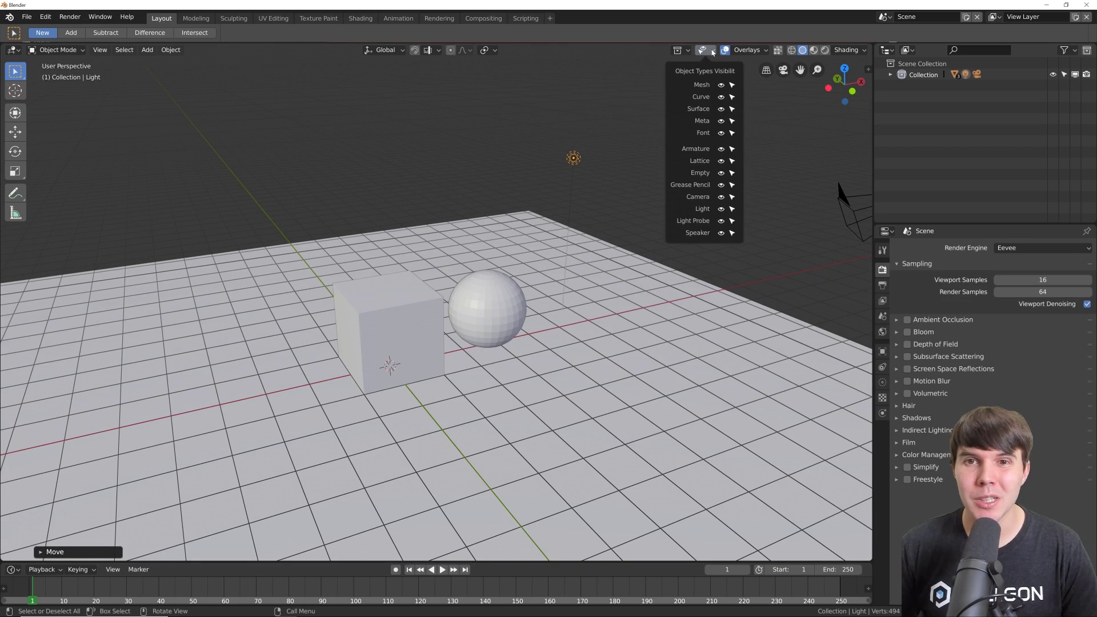
pyautogui.click(722, 85)
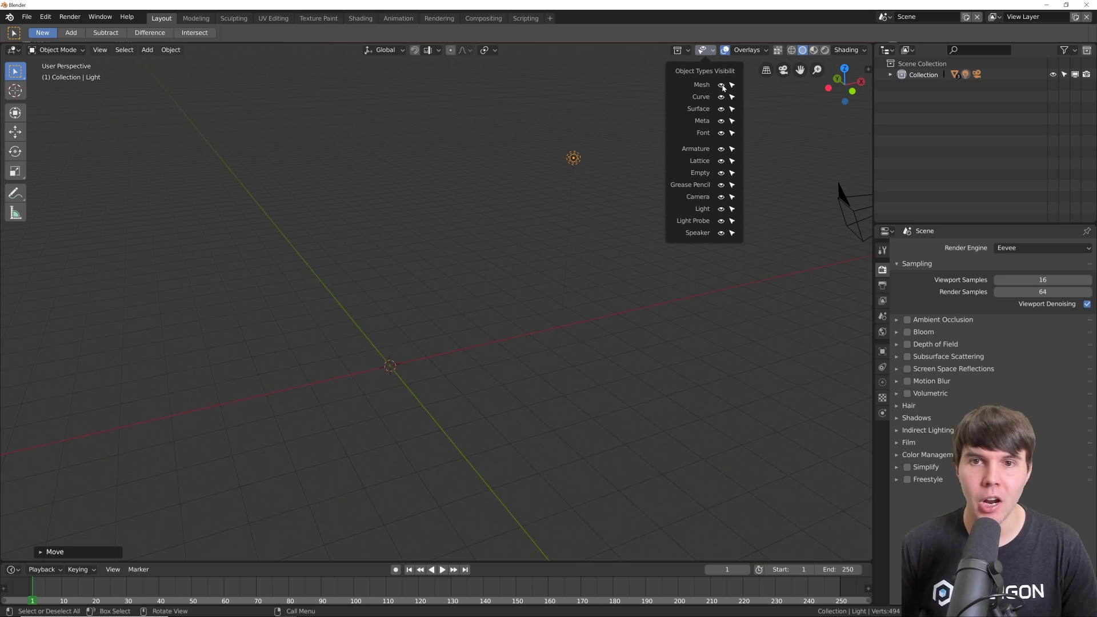
pyautogui.click(721, 86)
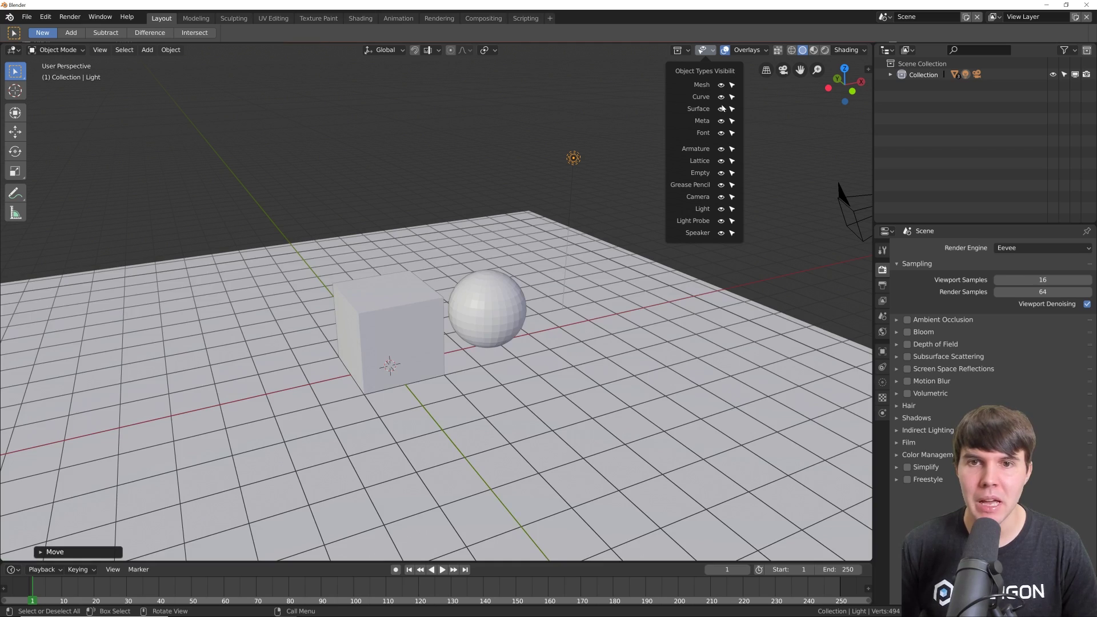
pyautogui.click(721, 209)
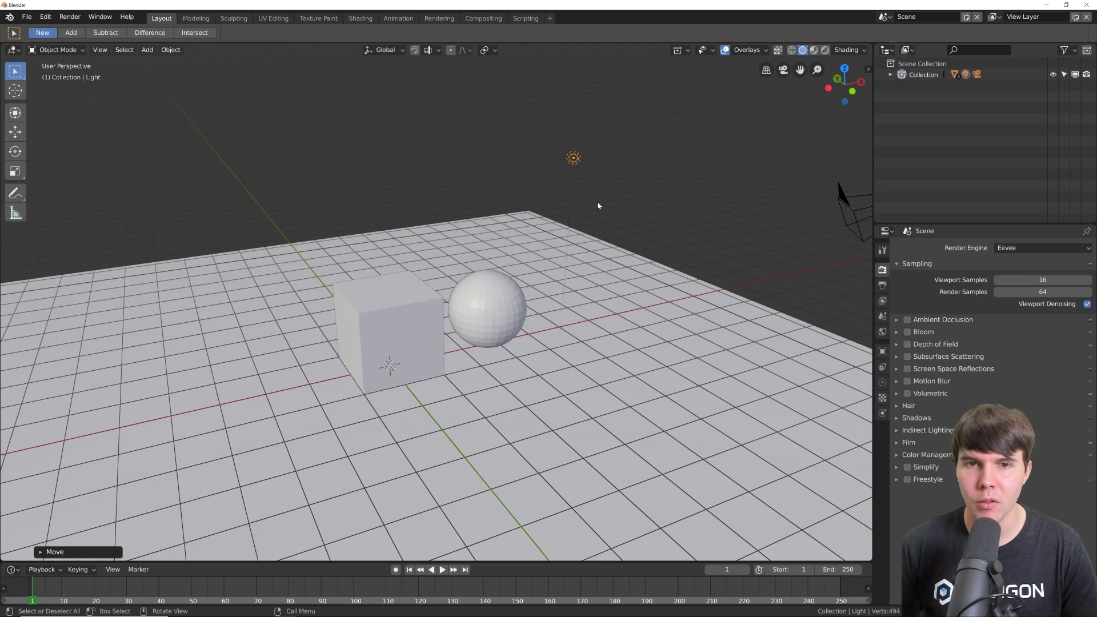
# Hide the mesh object type once more, examine the scene without meshes, and make the meshes visible again.
pyautogui.click(713, 52)
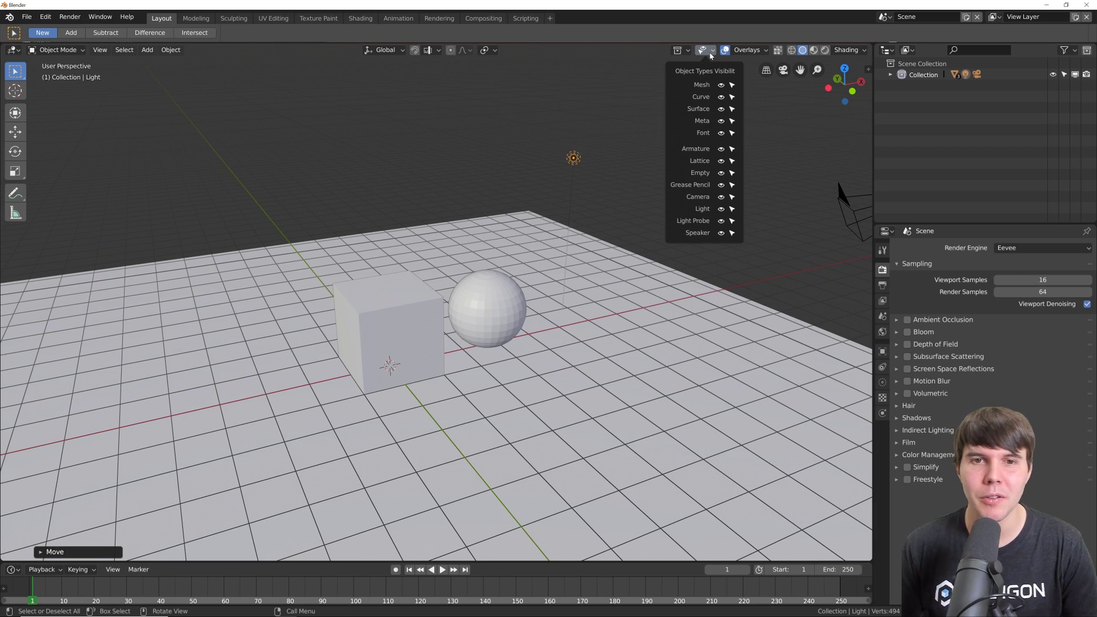
pyautogui.click(708, 53)
pyautogui.click(721, 84)
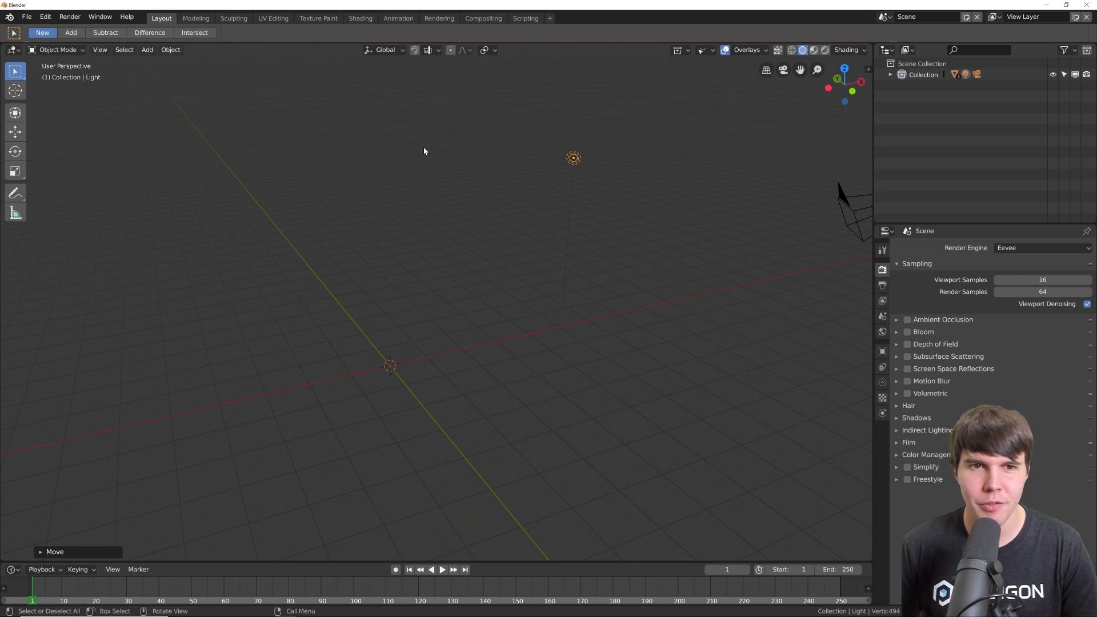
pyautogui.click(712, 53)
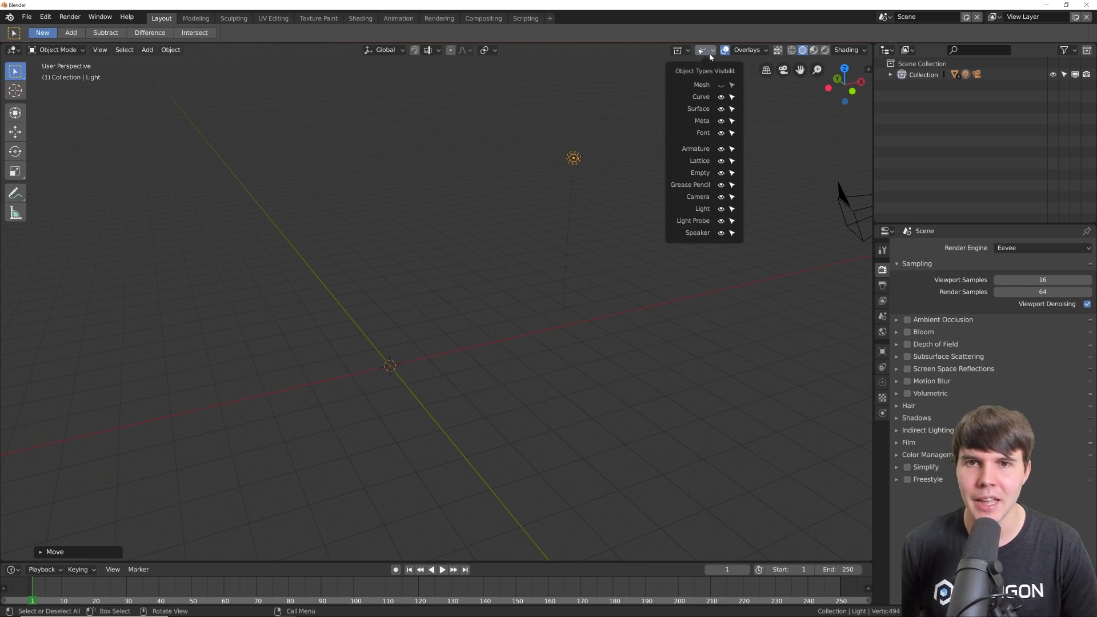
pyautogui.click(720, 85)
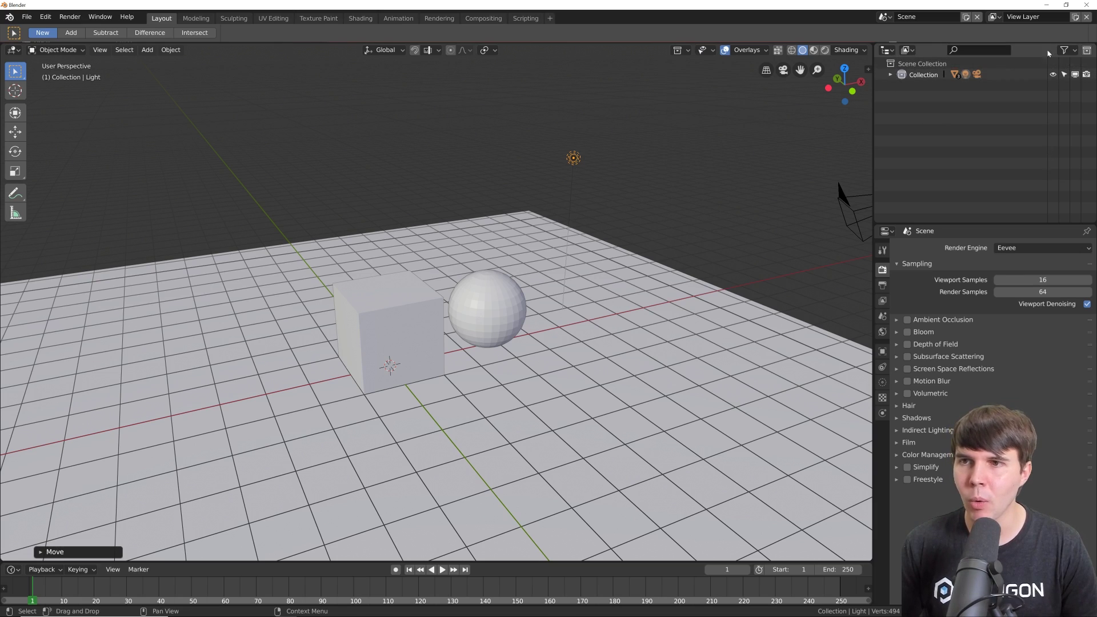
pyautogui.click(1067, 51)
pyautogui.click(1067, 51)
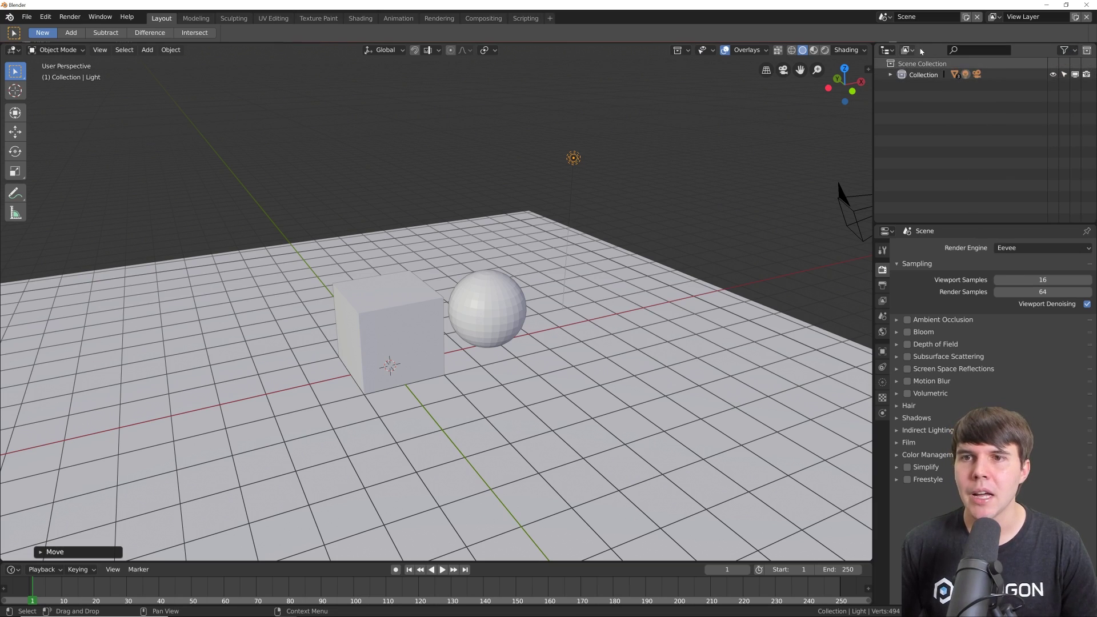
pyautogui.click(1064, 50)
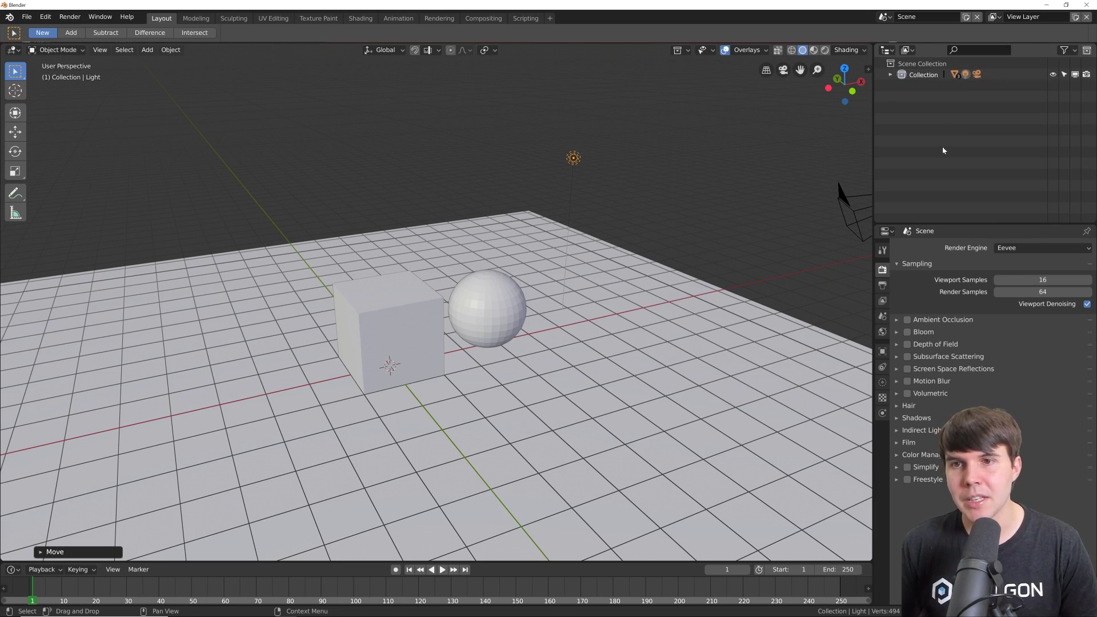
# Toggle the visibility of Collection off and on, both from the viewport's collections visibility list and from the Outliner.
pyautogui.click(685, 52)
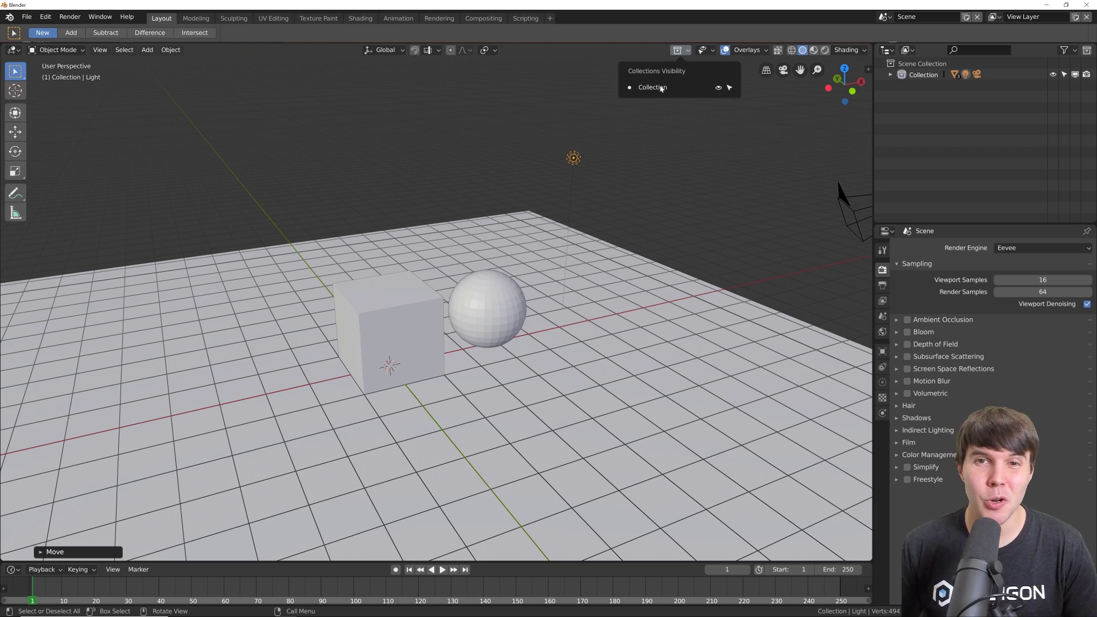
pyautogui.click(718, 88)
pyautogui.click(718, 88)
pyautogui.click(718, 88)
pyautogui.click(719, 88)
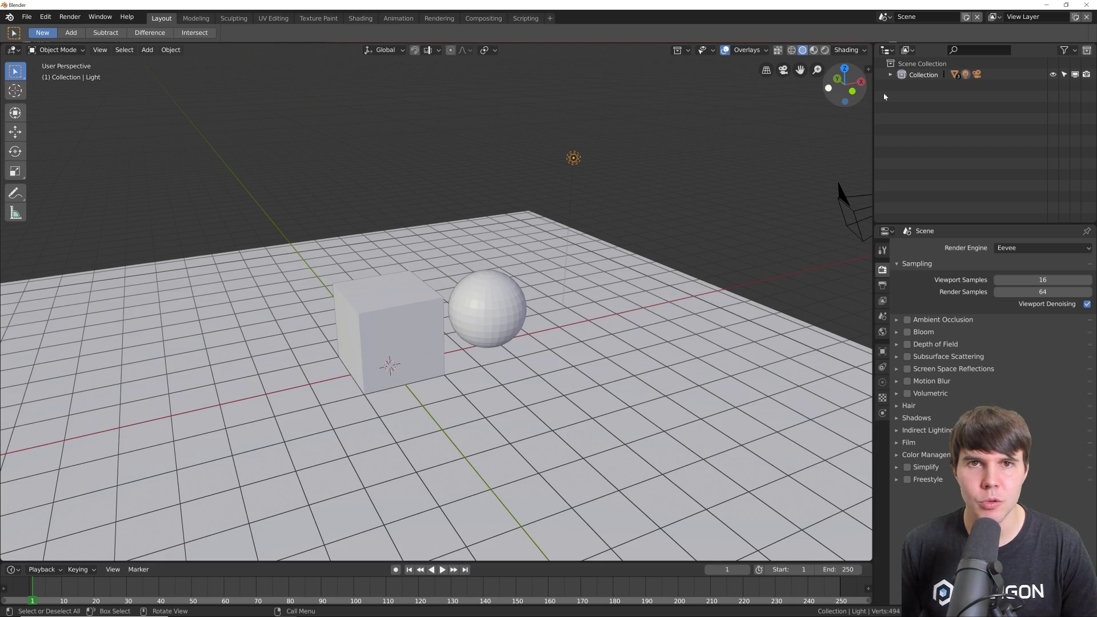
pyautogui.click(1054, 75)
pyautogui.click(1053, 74)
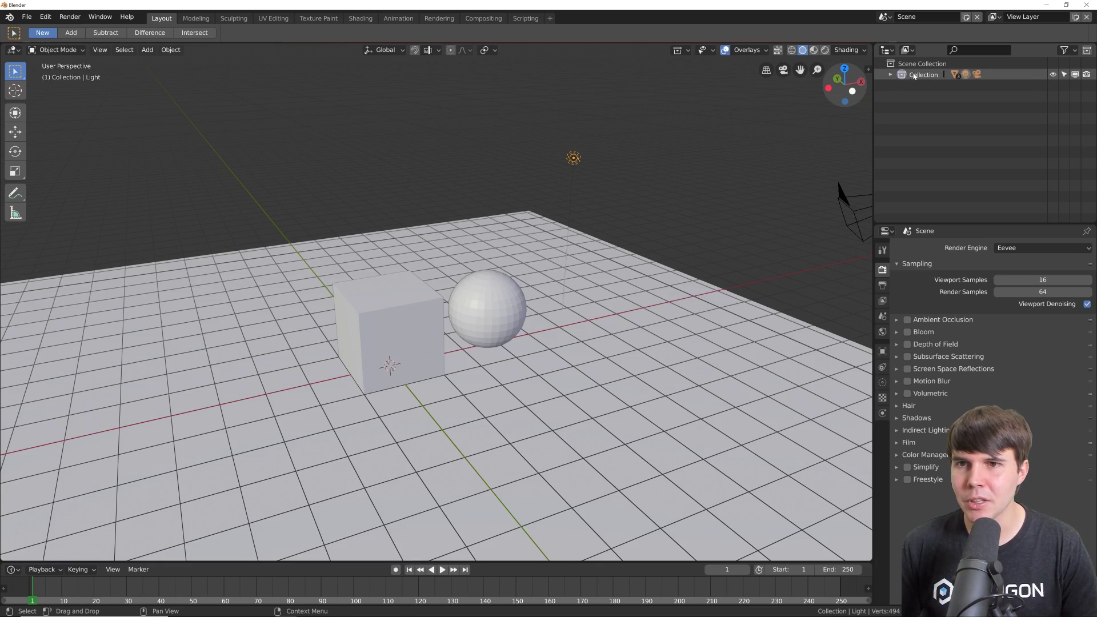
# Add one new collection inside Collection and three more directly under Scene Collection.
pyautogui.rightClick(914, 76)
pyautogui.click(932, 85)
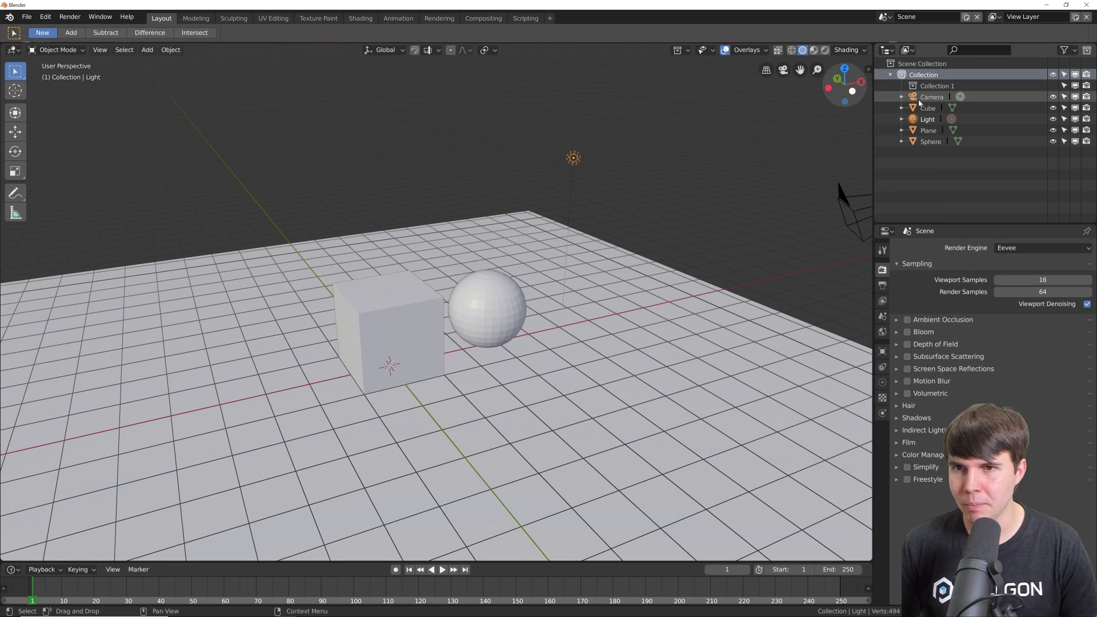
pyautogui.rightClick(919, 65)
pyautogui.click(919, 67)
pyautogui.rightClick(919, 66)
pyautogui.click(919, 68)
pyautogui.rightClick(919, 68)
pyautogui.click(918, 67)
# Hide Collection from the viewport's expanded collections visibility list, show it again, and review the object type visibility list.
pyautogui.click(680, 51)
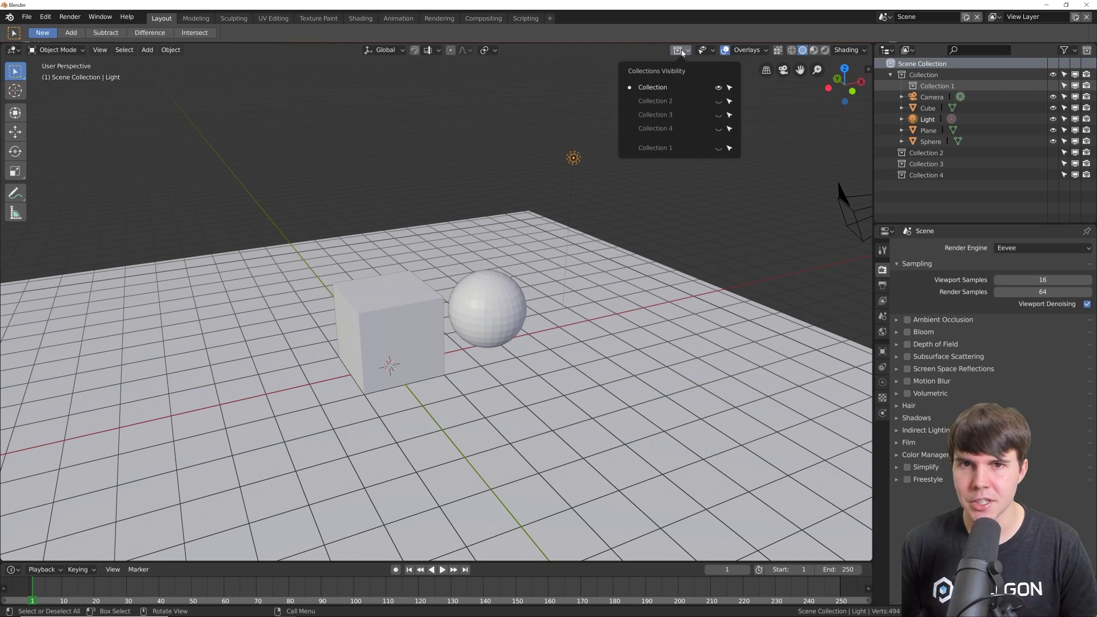
pyautogui.click(719, 89)
pyautogui.click(719, 88)
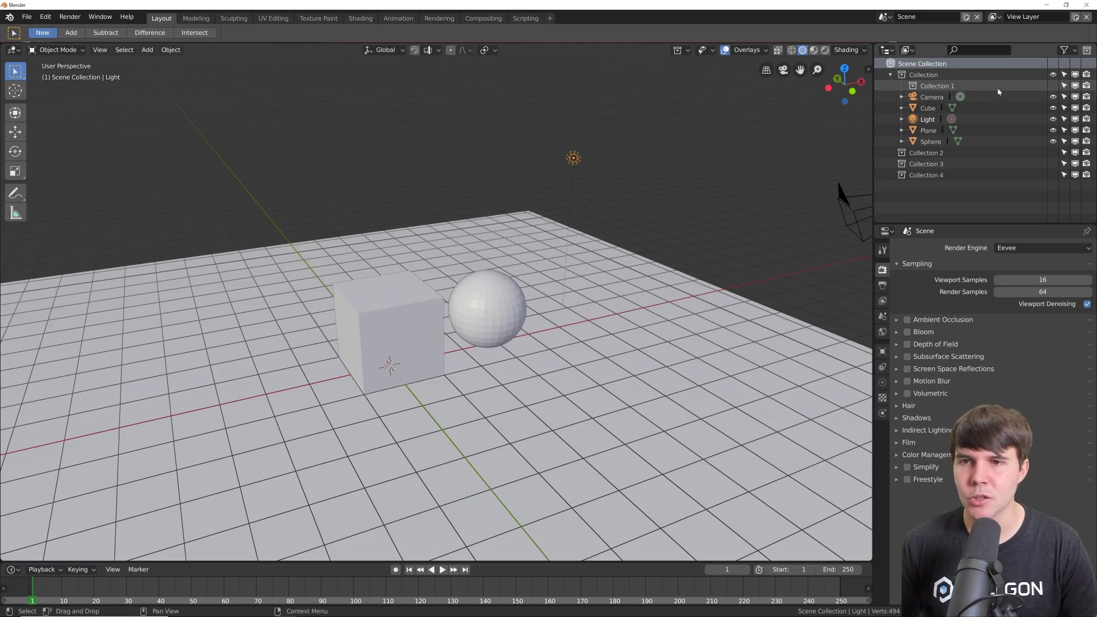
pyautogui.click(688, 52)
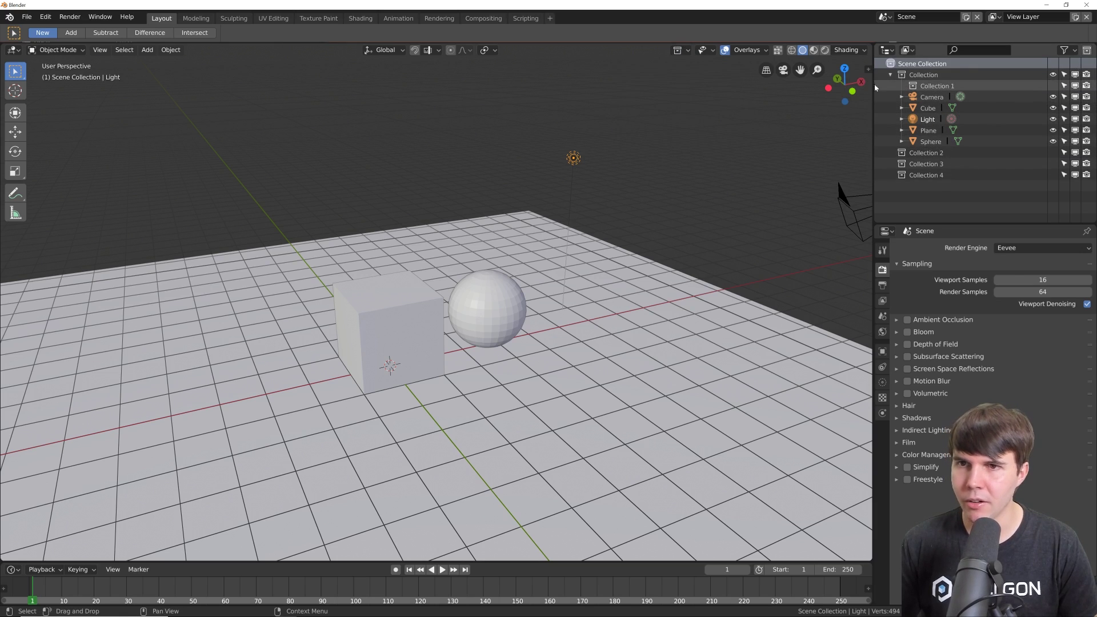
pyautogui.click(688, 52)
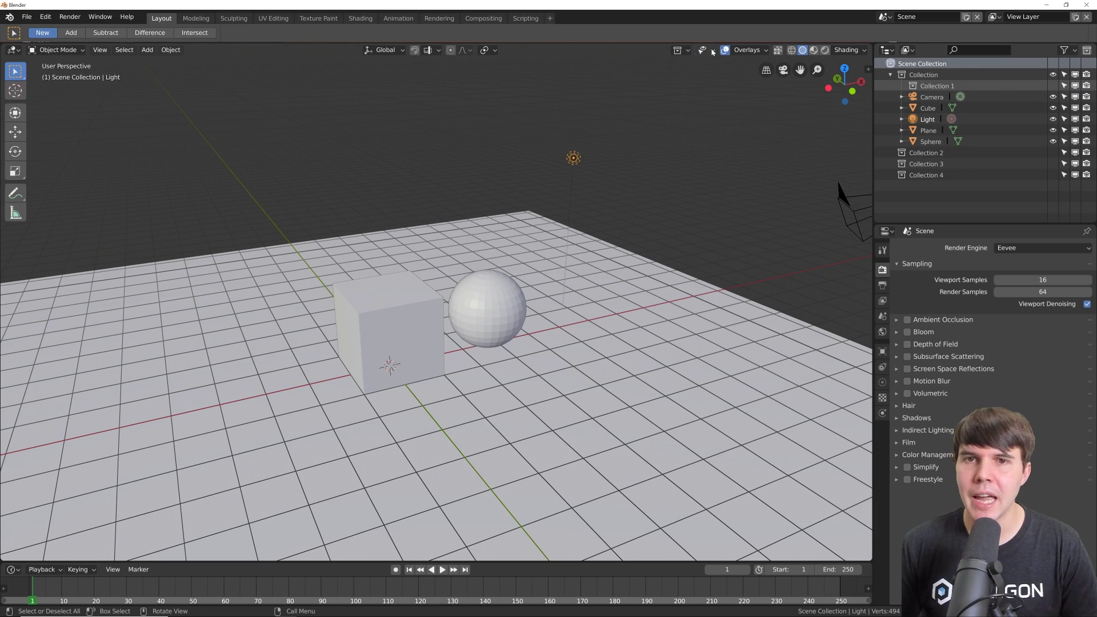
pyautogui.click(712, 52)
pyautogui.click(712, 52)
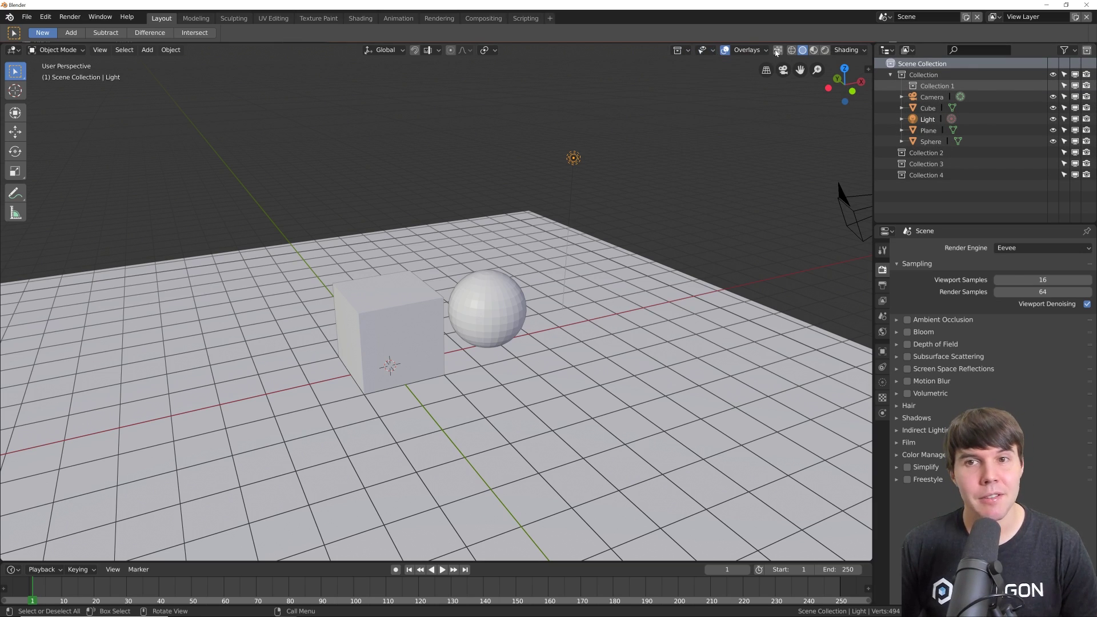
# Try the green-tinted and the grey studio lights on the solid-shaded cube and sphere scene.
pyautogui.click(849, 51)
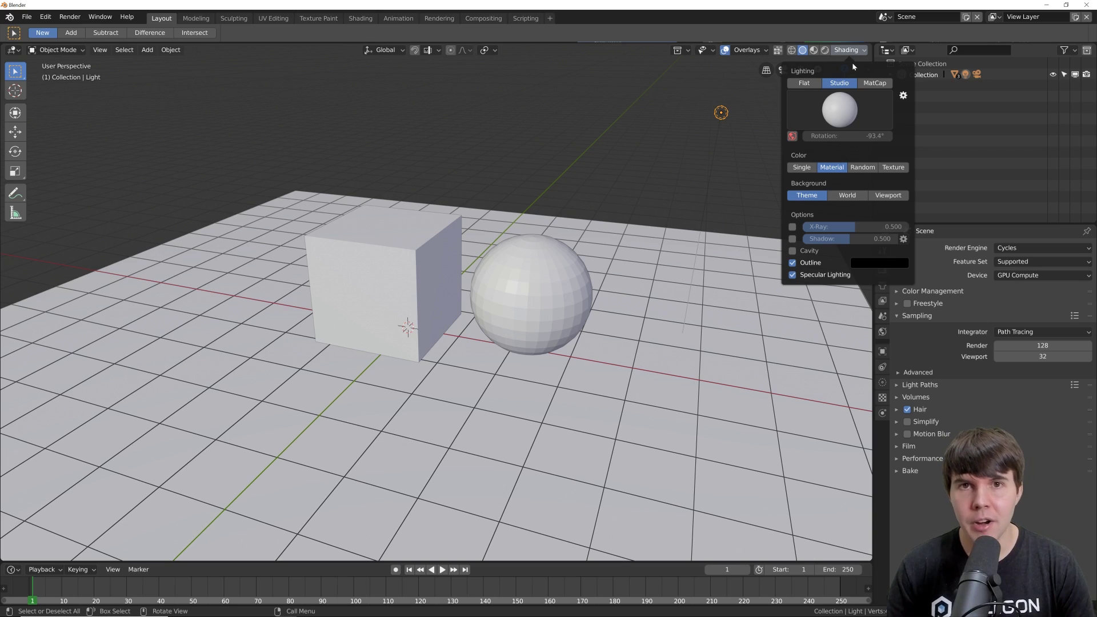
pyautogui.click(835, 107)
pyautogui.click(840, 148)
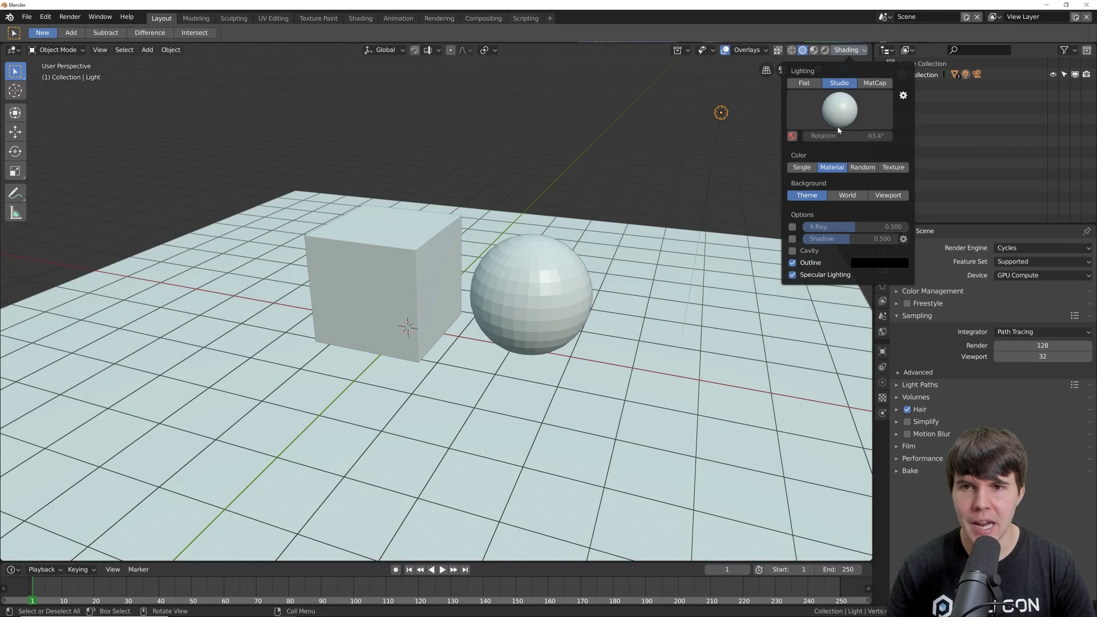
pyautogui.click(846, 117)
pyautogui.click(868, 143)
pyautogui.click(907, 144)
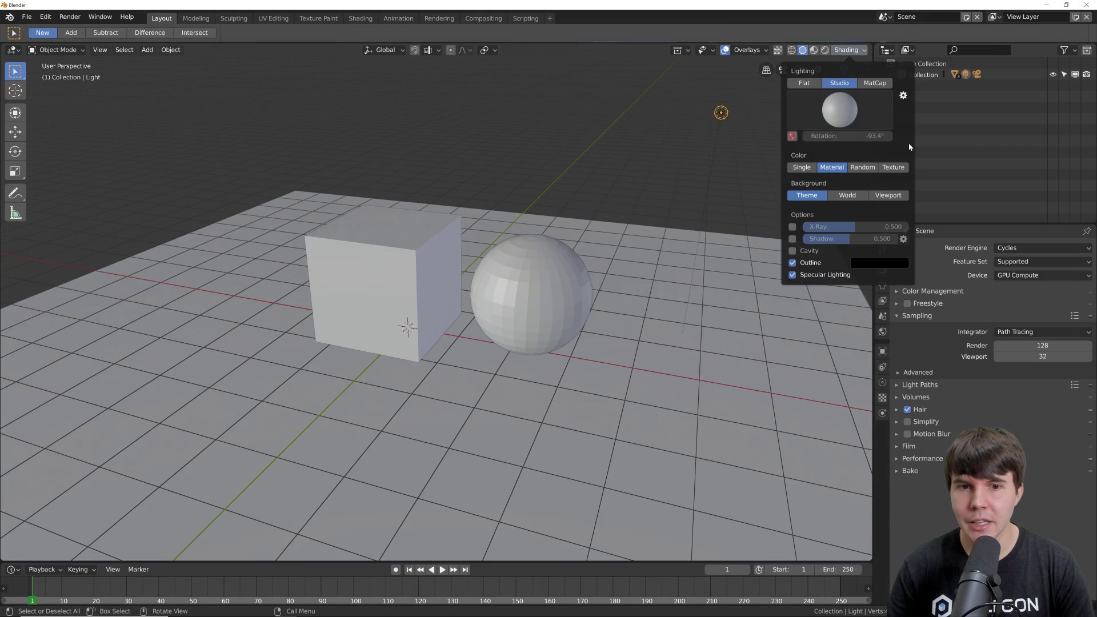
# Try the blue-and-orange studio light and return to the first studio light.
pyautogui.click(859, 122)
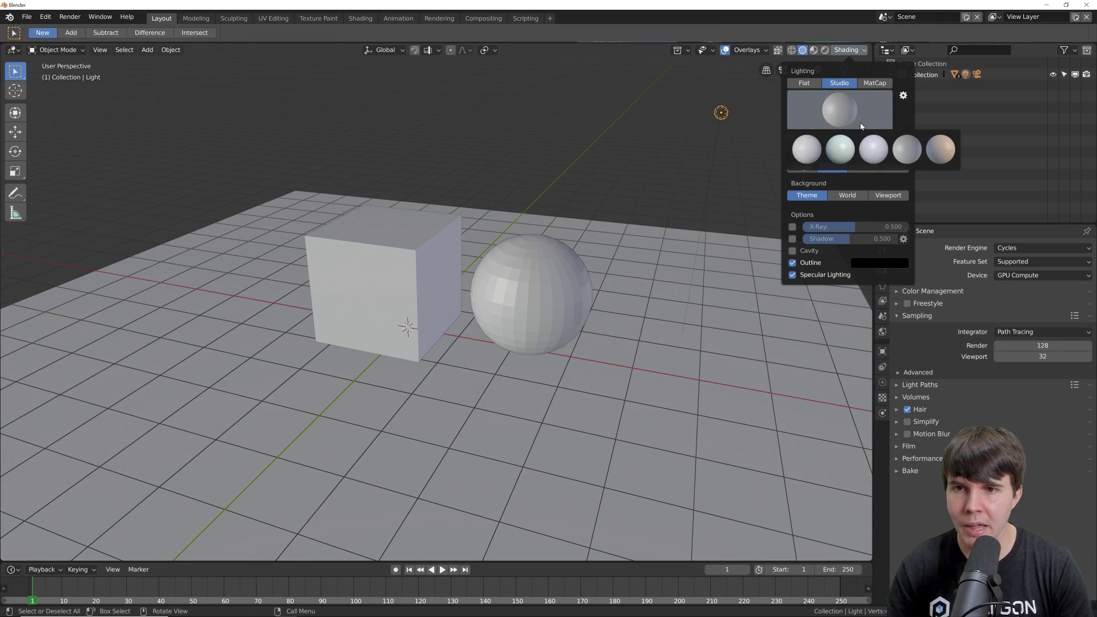
pyautogui.click(940, 149)
pyautogui.click(840, 110)
pyautogui.click(807, 149)
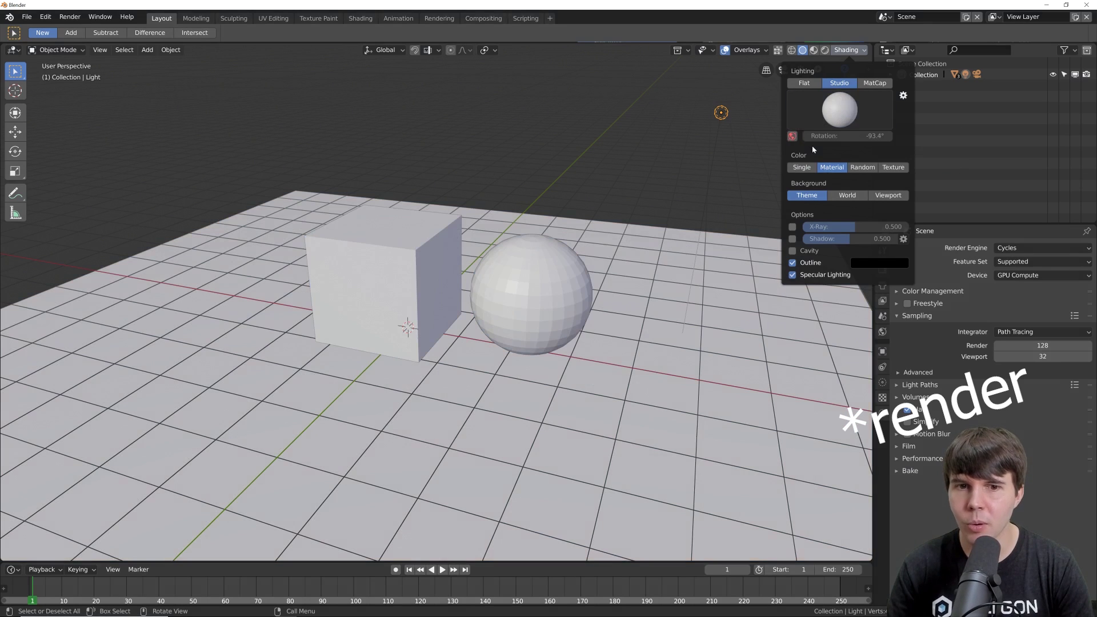
# Apply the green-tinted studio light, enable World Space Lighting and set its rotation to 52.9°.
pyautogui.click(840, 111)
pyautogui.click(840, 149)
pyautogui.click(831, 121)
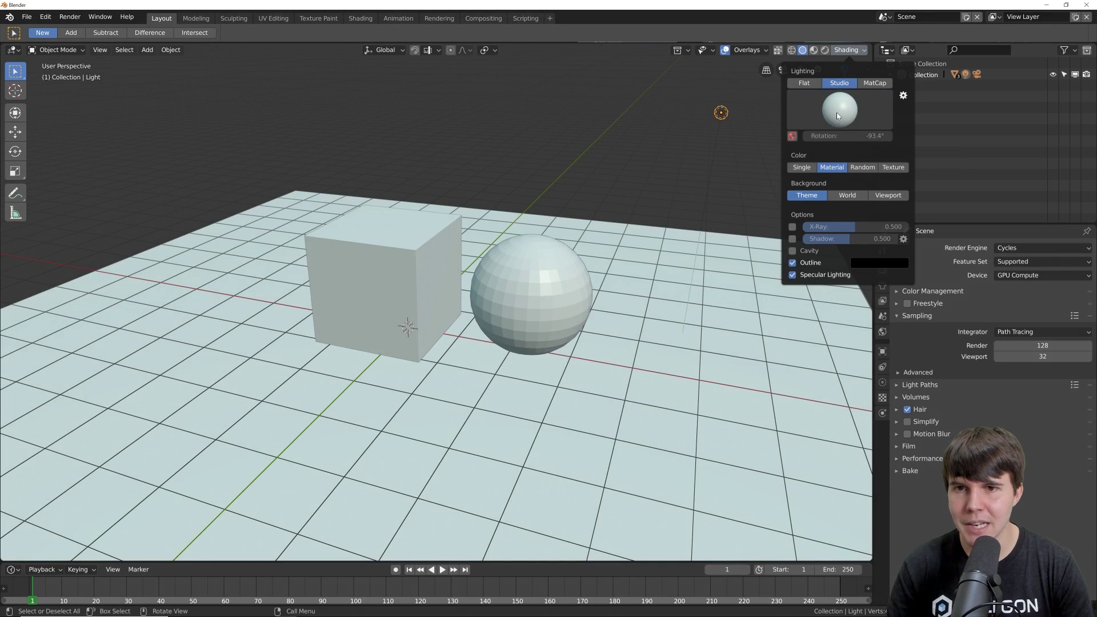
pyautogui.click(792, 136)
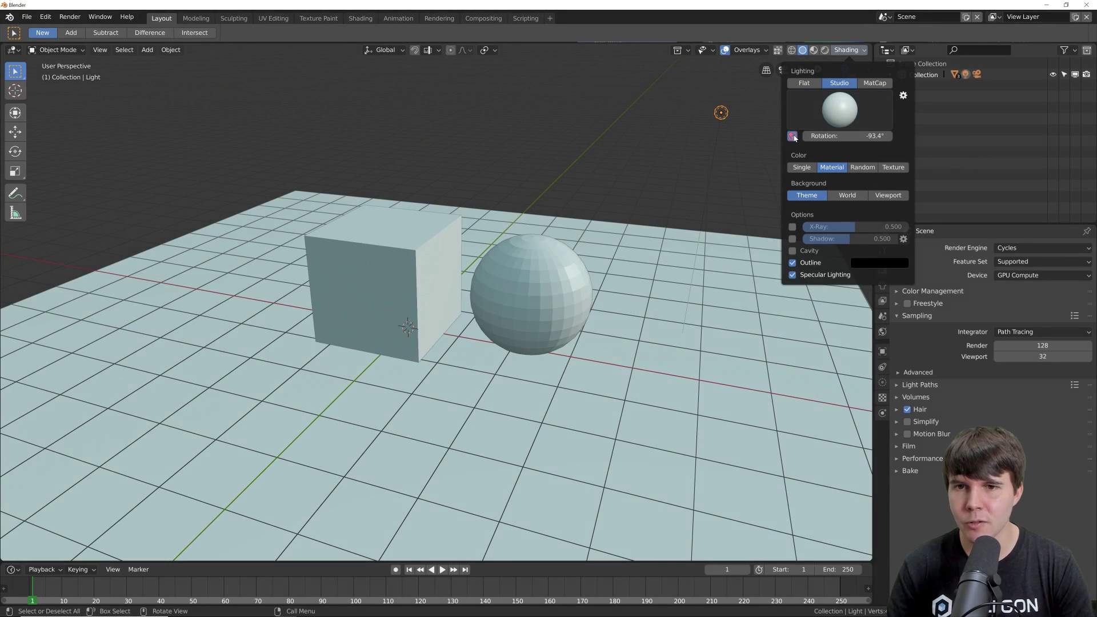
pyautogui.moveTo(848, 137); pyautogui.dragTo(892, 136)
# Restore the first studio light with World Space Lighting turned off.
pyautogui.click(842, 108)
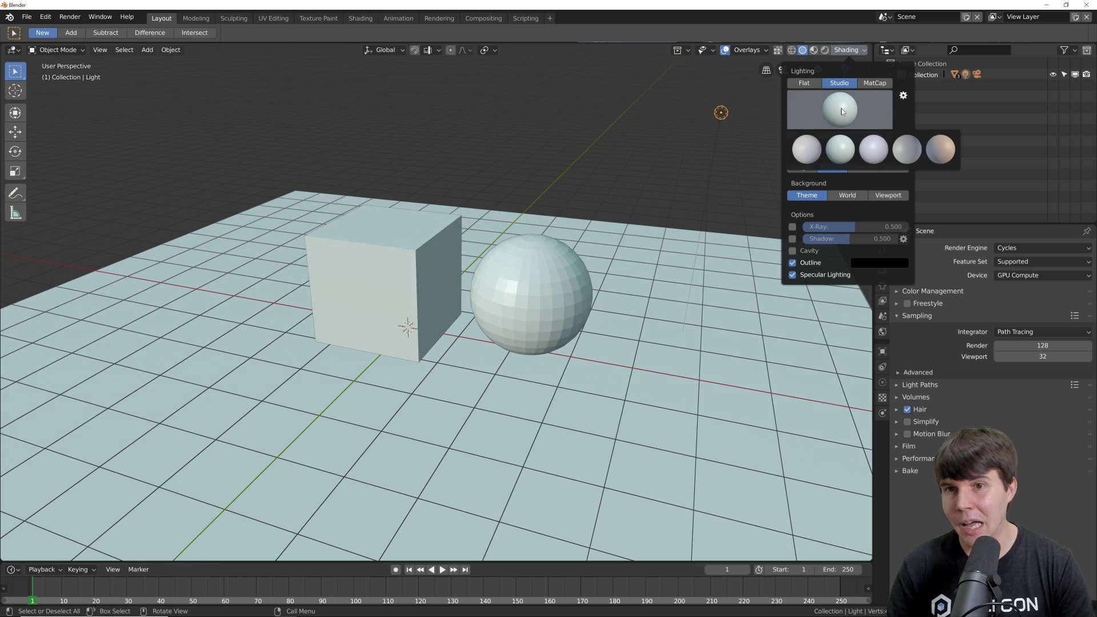
pyautogui.click(806, 146)
pyautogui.click(846, 106)
pyautogui.click(815, 149)
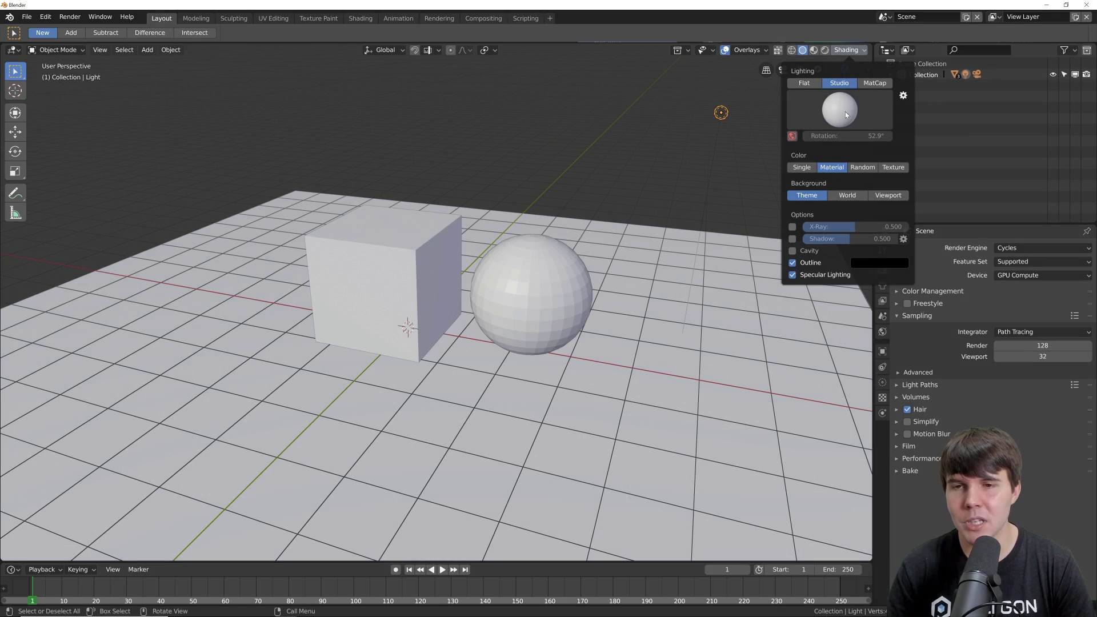
# Switch the solid lighting to MatCap, try the dark grey matcap and apply the glossy orange one.
pyautogui.click(868, 86)
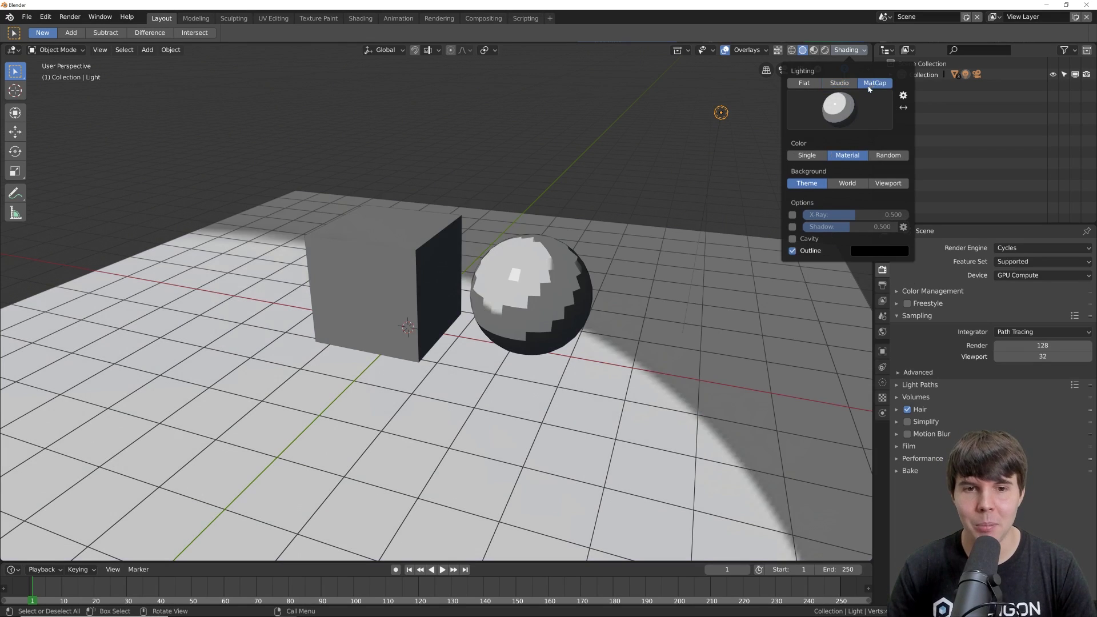
pyautogui.click(839, 108)
pyautogui.click(706, 149)
pyautogui.click(825, 113)
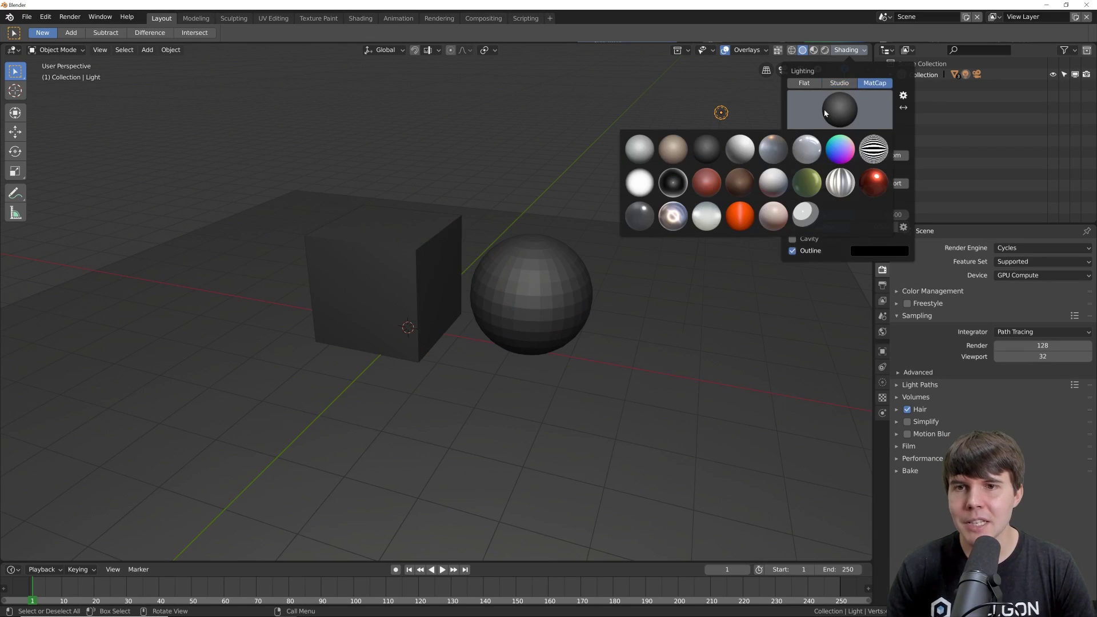
pyautogui.click(740, 216)
# Switch to Blender 2.79 and enable Matcap in the viewport's shading settings.
pyautogui.hotkey('alt', 'Tab')
pyautogui.click(738, 243)
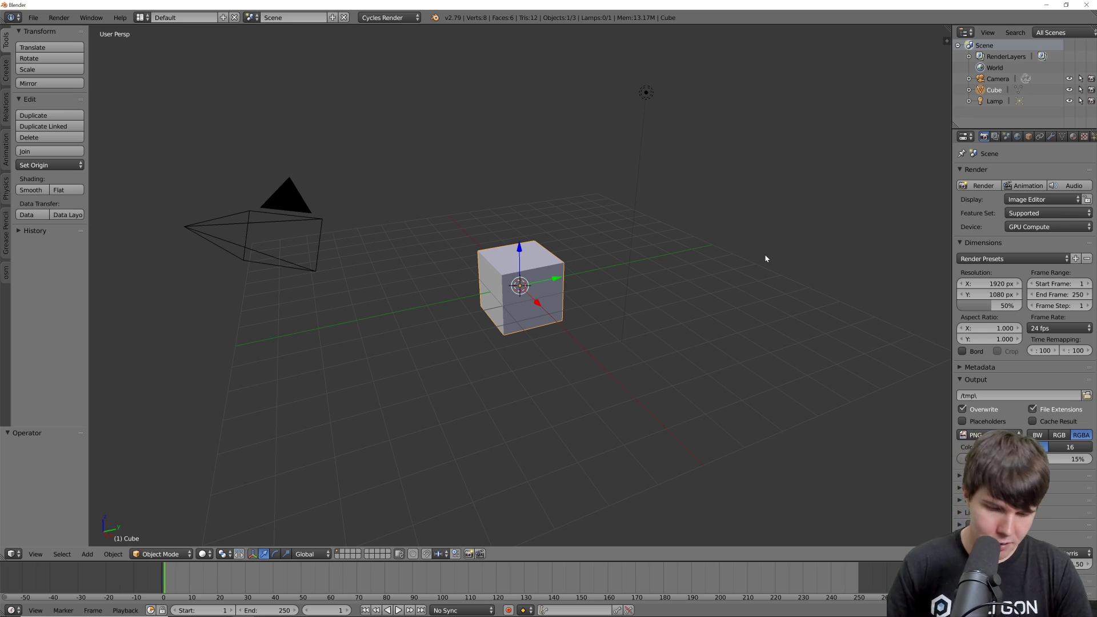
pyautogui.press('n')
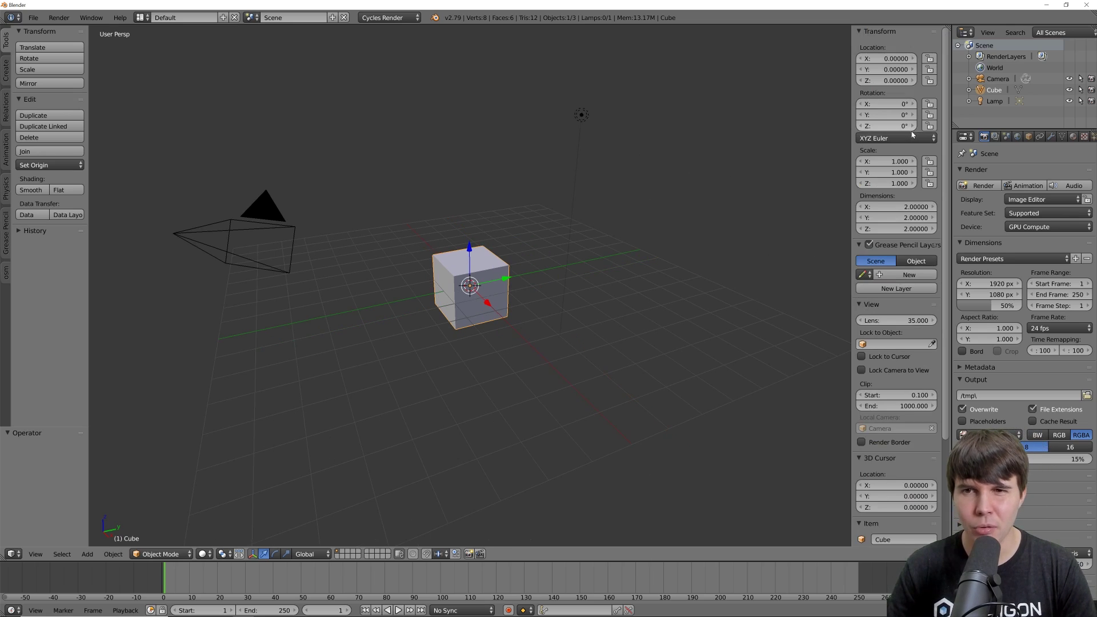
pyautogui.scroll(-5, 907, 343)
pyautogui.click(862, 464)
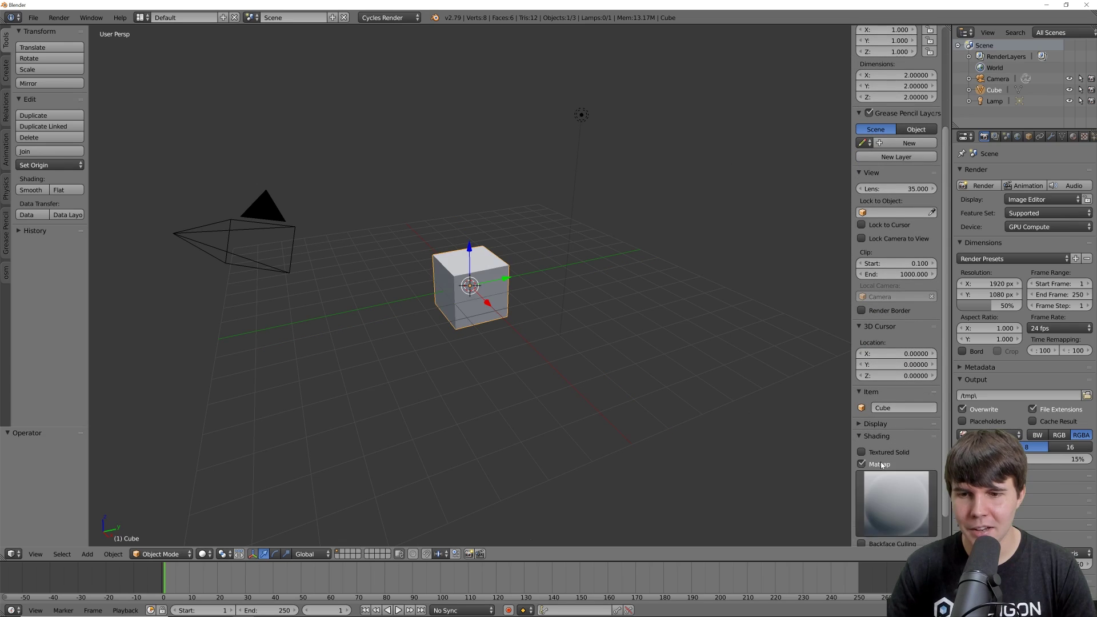
# Display the cube with the red clay matcap and turn the Matcap option off again.
pyautogui.click(897, 503)
pyautogui.click(888, 478)
pyautogui.click(797, 344)
pyautogui.scroll(2, 654, 197)
pyautogui.scroll(-2, 654, 197)
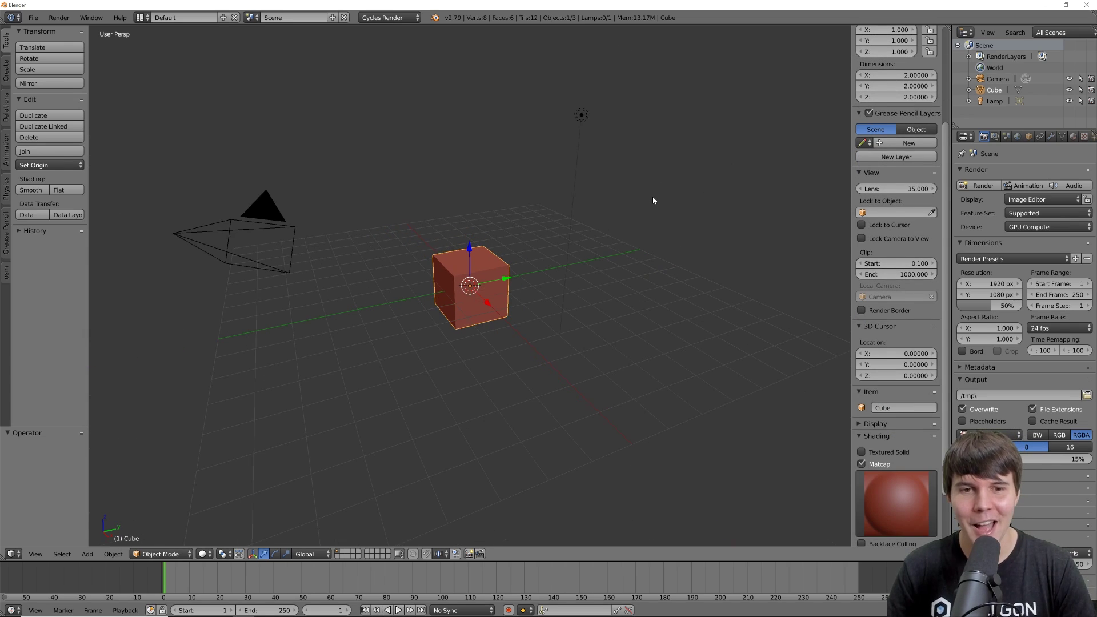
pyautogui.click(862, 465)
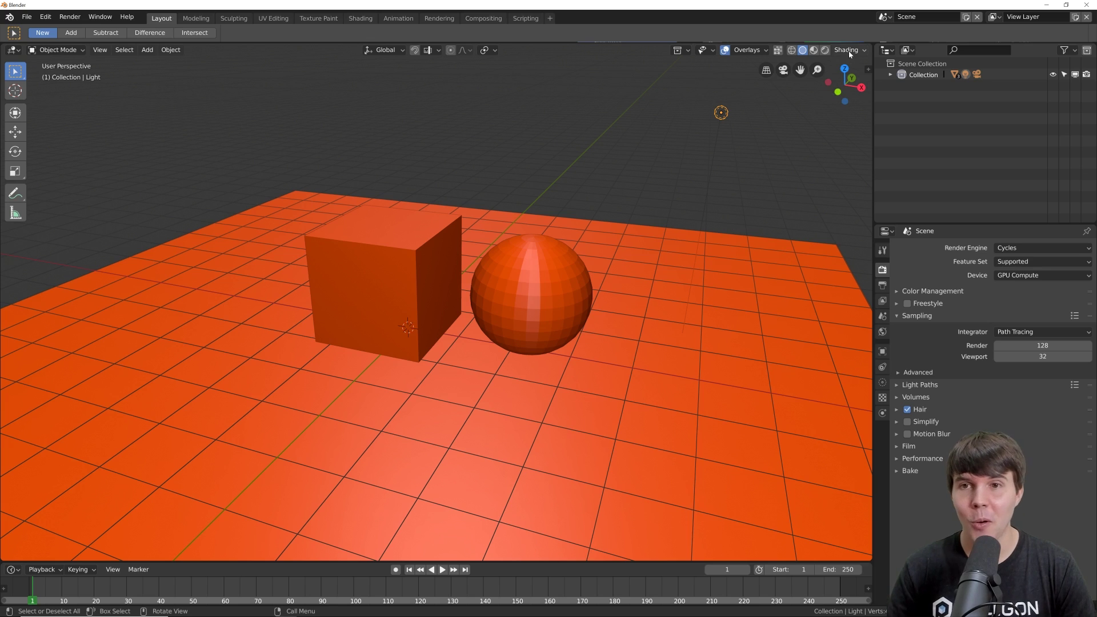
# Replace the orange matcap with the dark grey one in Blender 2.8's solid shading settings.
pyautogui.click(849, 51)
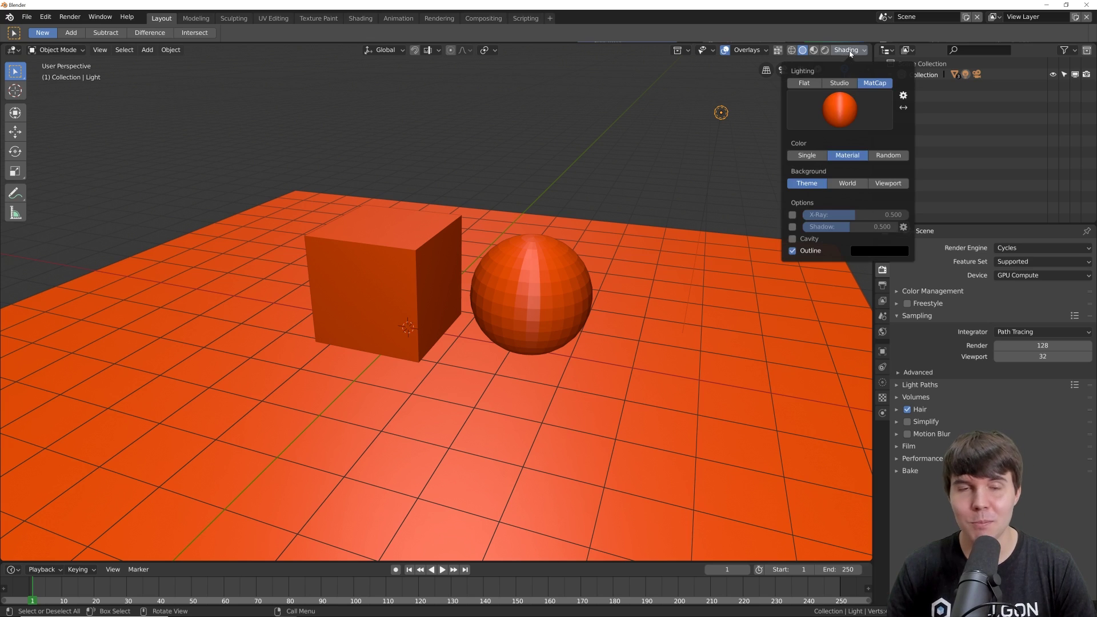
pyautogui.click(842, 103)
pyautogui.click(710, 150)
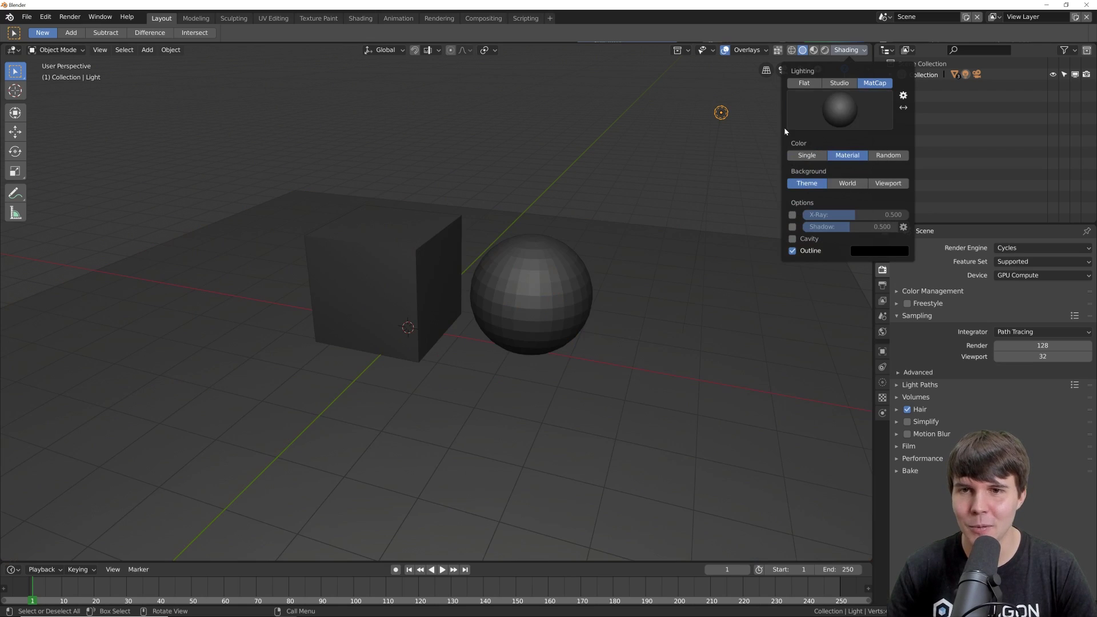
pyautogui.click(839, 108)
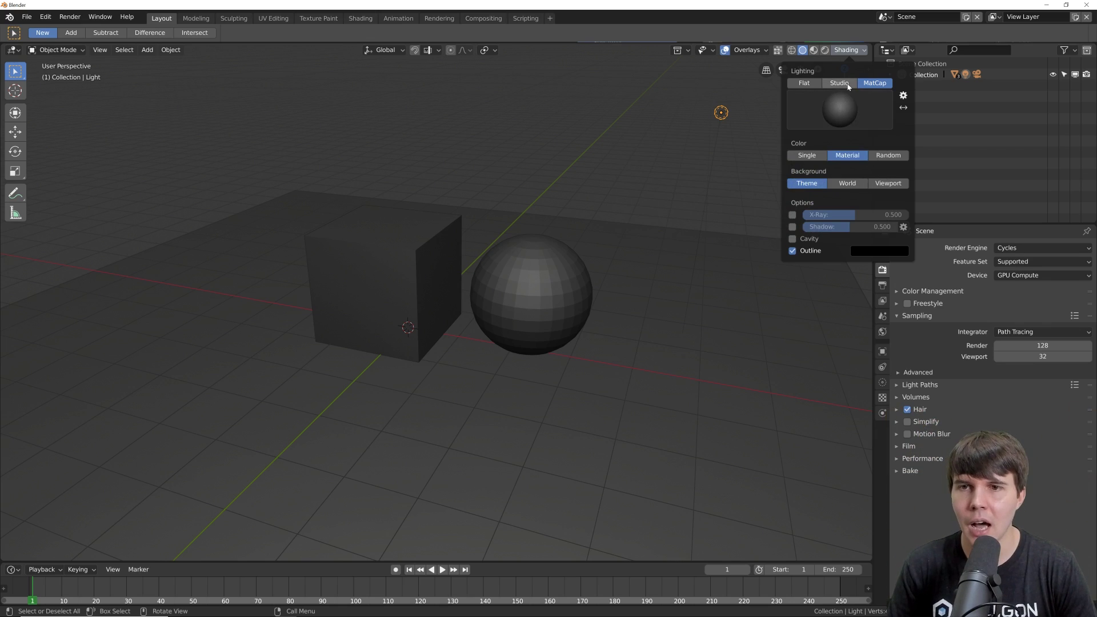
# Try the Studio and Flat lighting modes and turn off the viewport overlays to view the flat shapes.
pyautogui.click(839, 83)
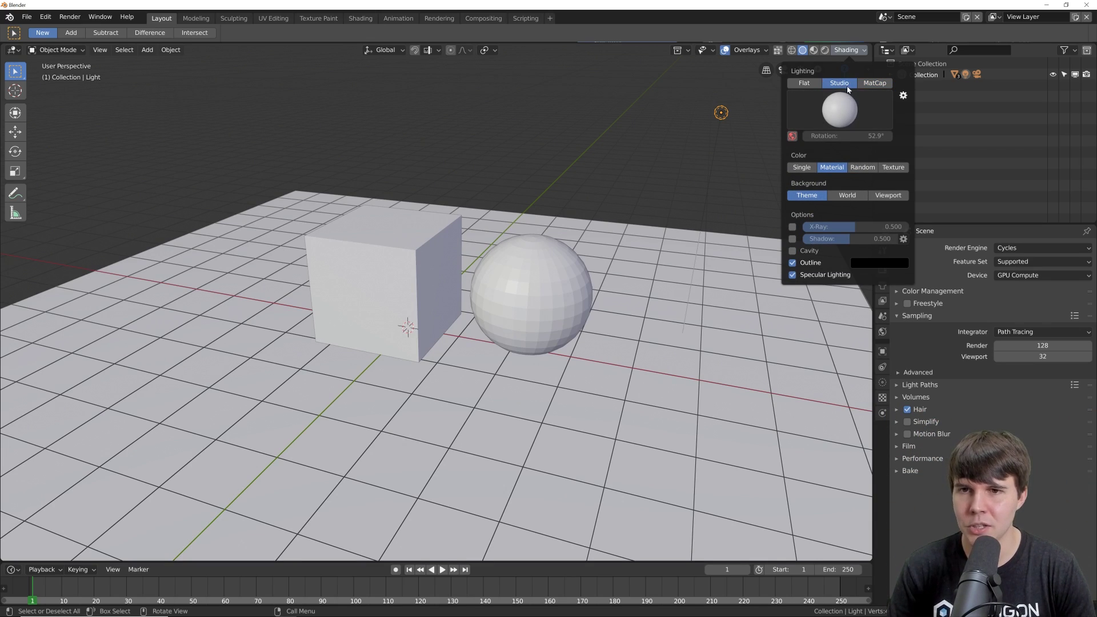
pyautogui.click(805, 83)
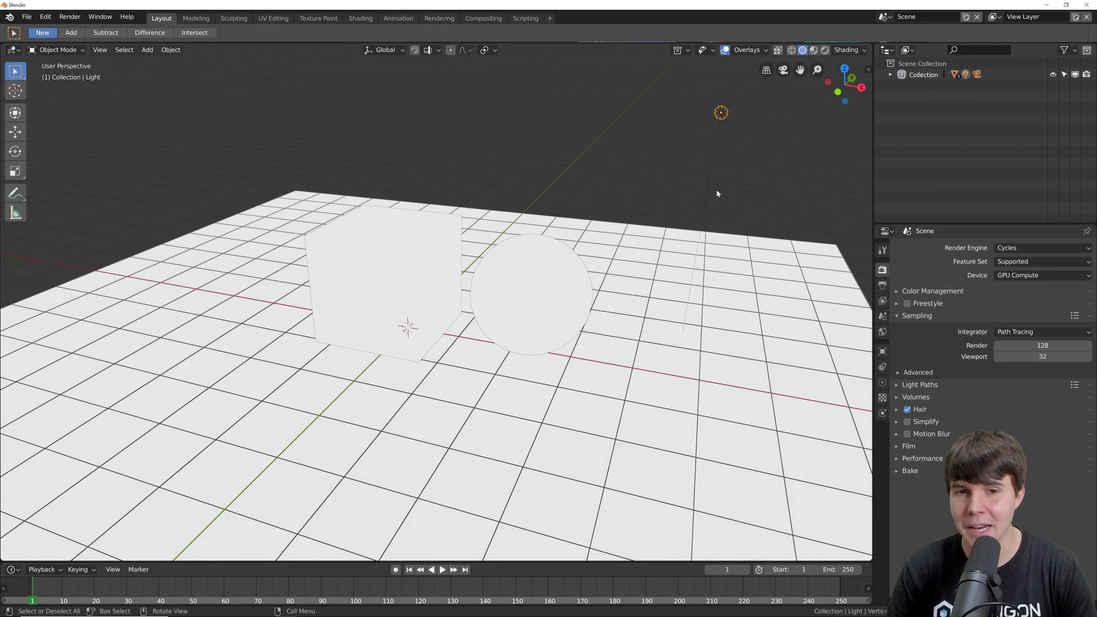
pyautogui.click(724, 50)
pyautogui.moveTo(690, 195); pyautogui.dragTo(592, 246, button='middle')
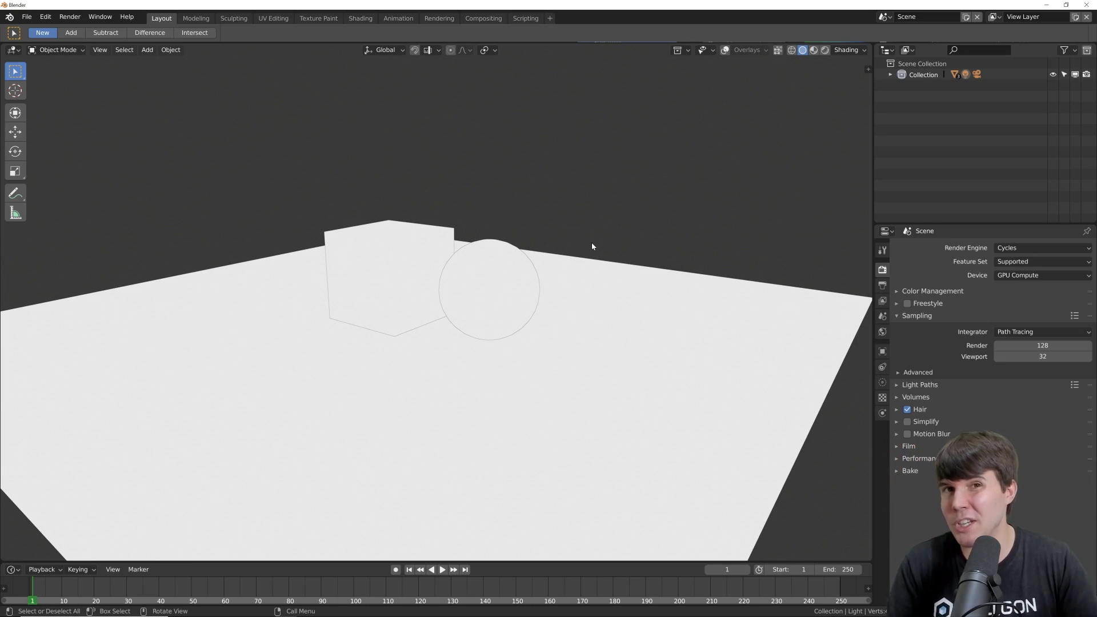
# Set the solid shading lighting back to Studio.
pyautogui.click(846, 51)
pyautogui.click(838, 83)
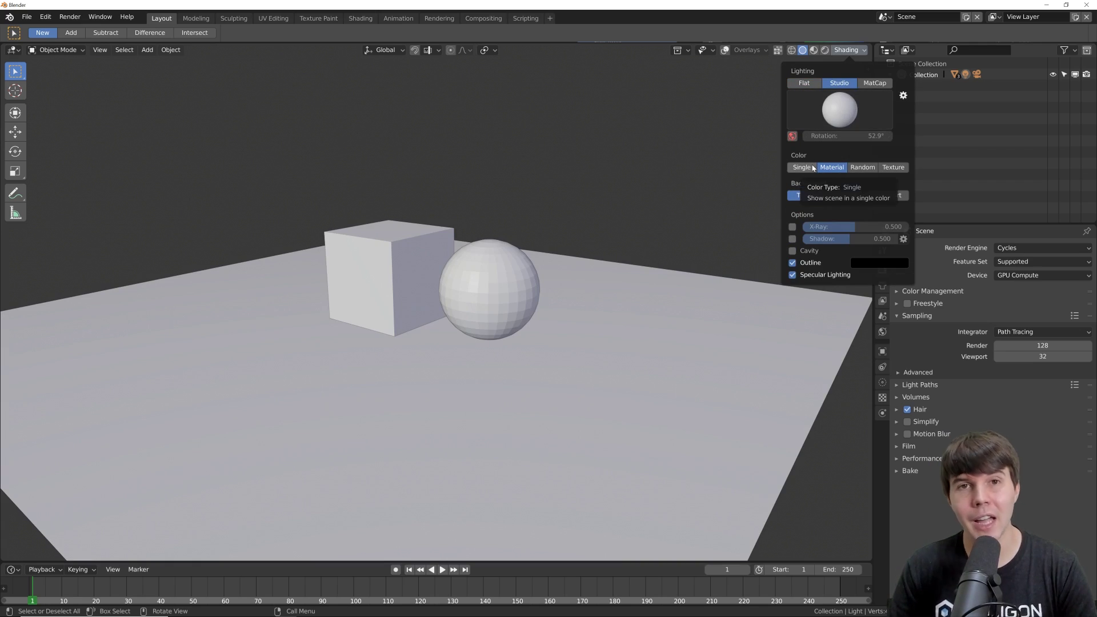
pyautogui.moveTo(709, 175); pyautogui.dragTo(750, 191, button='middle')
pyautogui.scroll(1, 751, 188)
# Display all objects in a Single colour and change that colour to light purple.
pyautogui.click(847, 50)
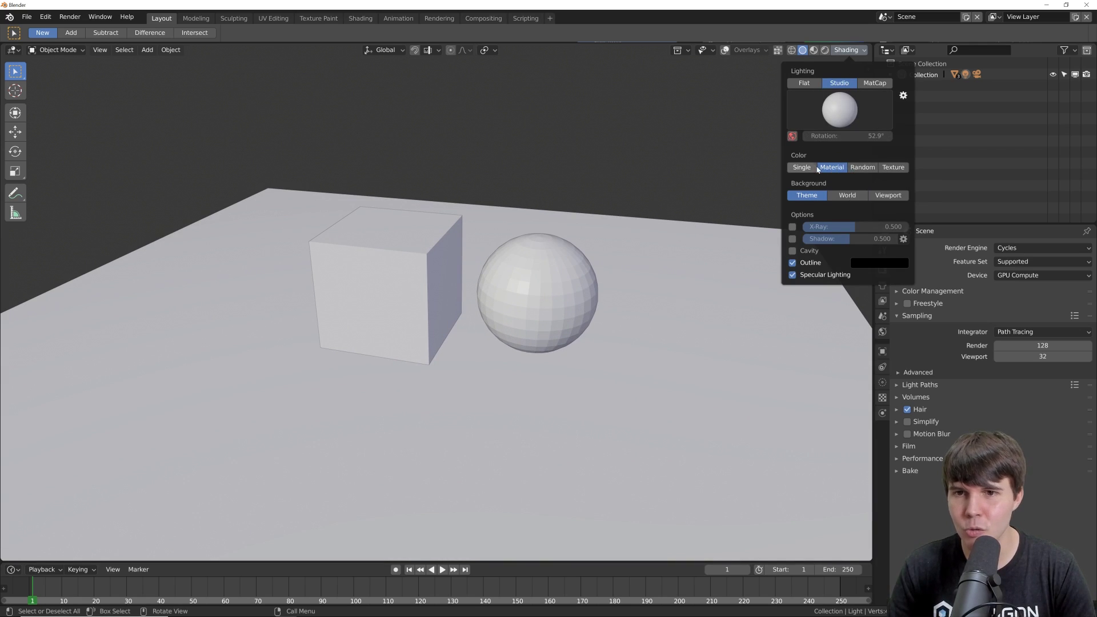
pyautogui.click(802, 167)
pyautogui.moveTo(615, 244); pyautogui.dragTo(842, 87, button='middle')
pyautogui.click(846, 52)
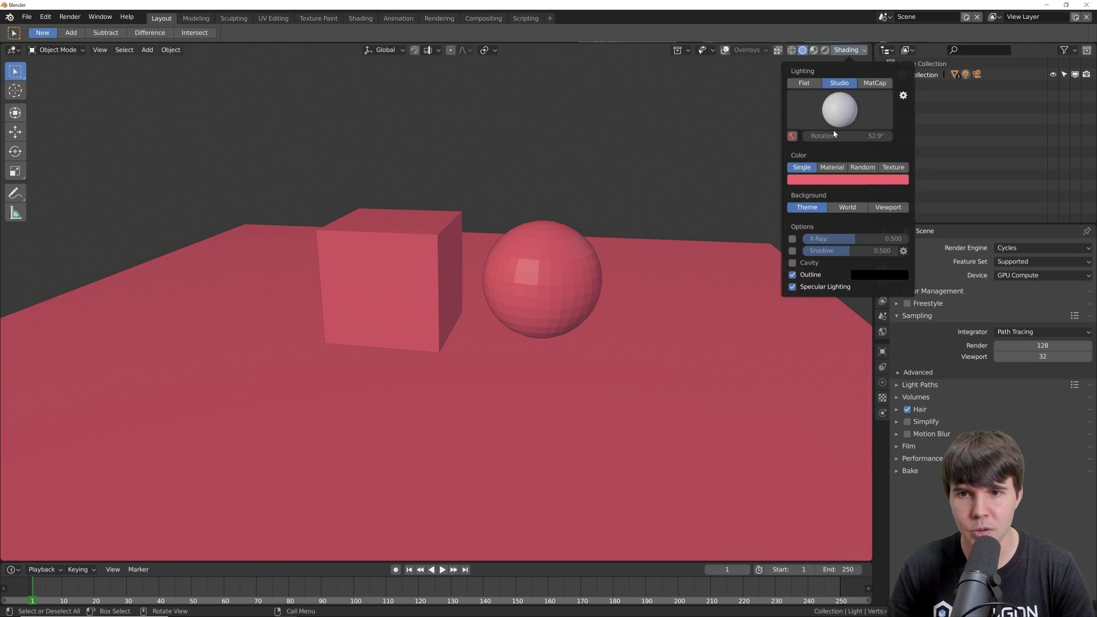
pyautogui.click(833, 179)
pyautogui.click(827, 94)
pyautogui.moveTo(827, 94)
pyautogui.mouseDown()
pyautogui.moveTo(835, 47)
pyautogui.moveTo(857, 63)
pyautogui.mouseUp()
pyautogui.click(856, 53)
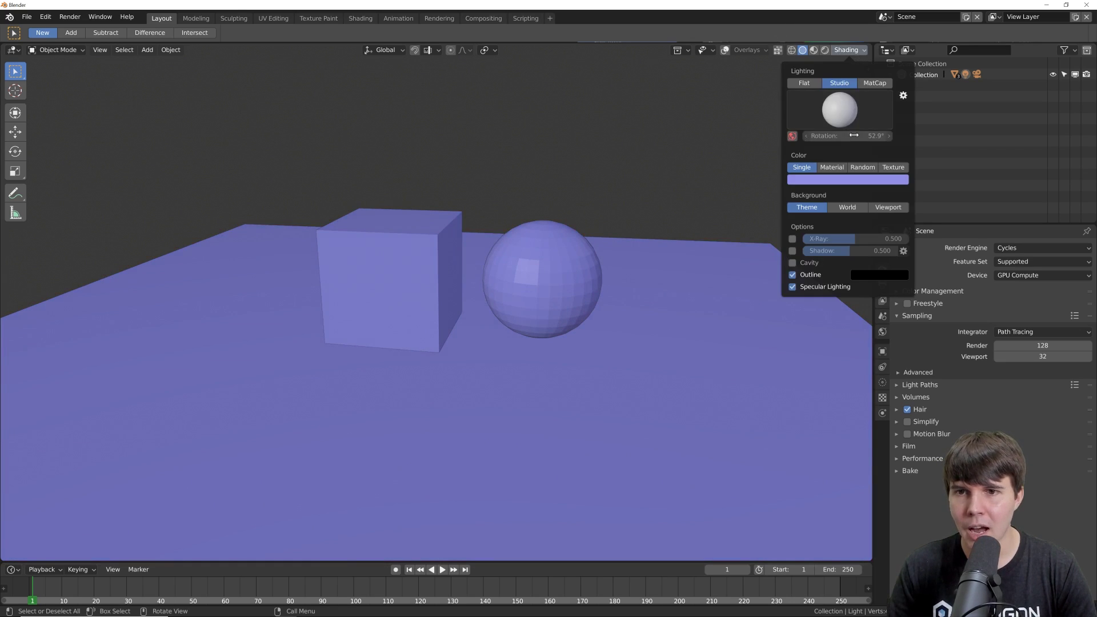
# Set the shading colour to Material and give the sphere's material a salmon red viewport display colour.
pyautogui.click(842, 167)
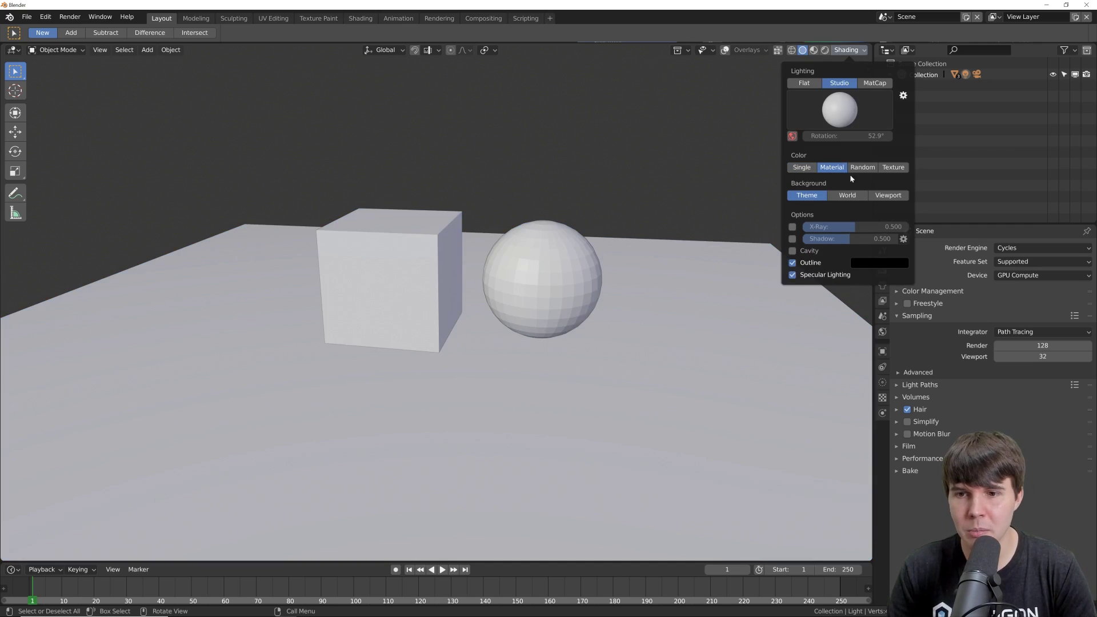
pyautogui.click(565, 258)
pyautogui.click(883, 413)
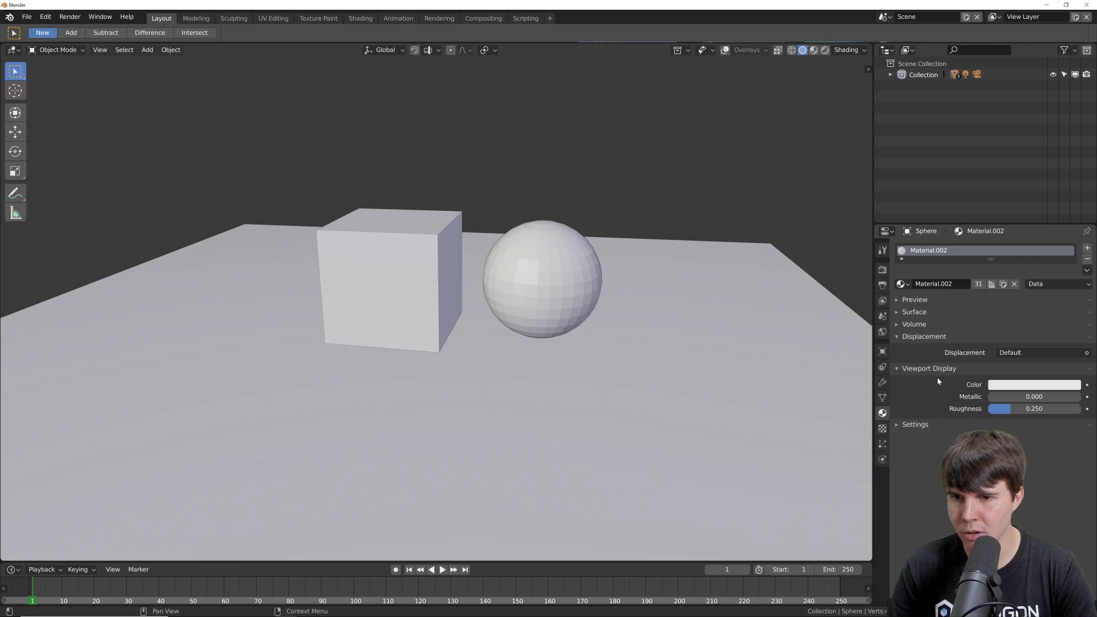
pyautogui.click(1000, 386)
pyautogui.click(1003, 279)
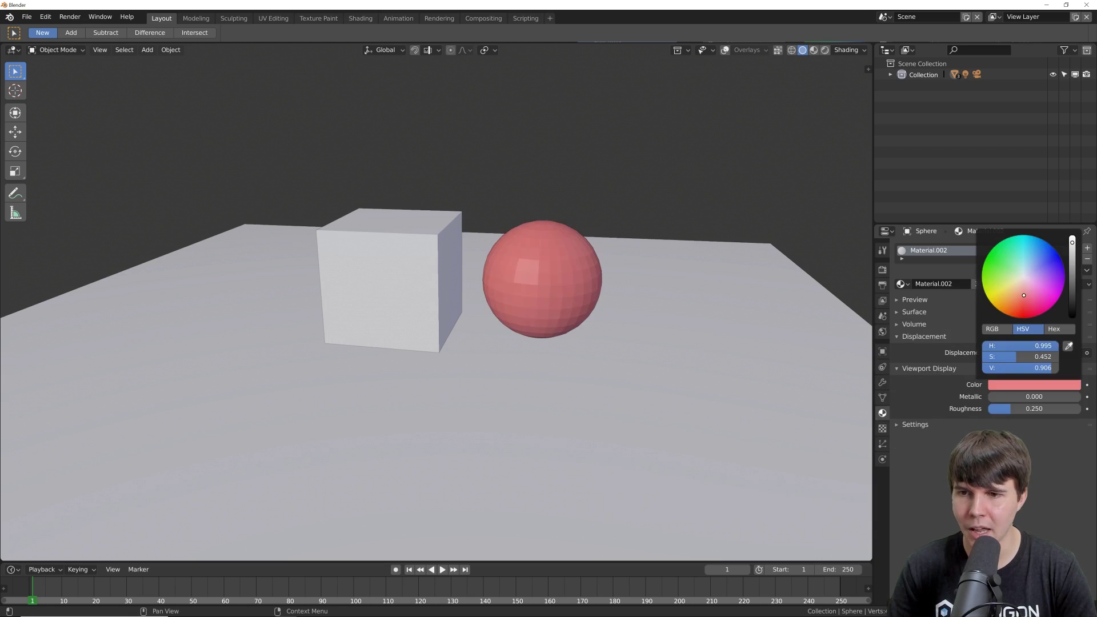
# Set the shading colour to Random.
pyautogui.click(848, 50)
pyautogui.click(849, 53)
pyautogui.click(857, 52)
pyautogui.click(863, 167)
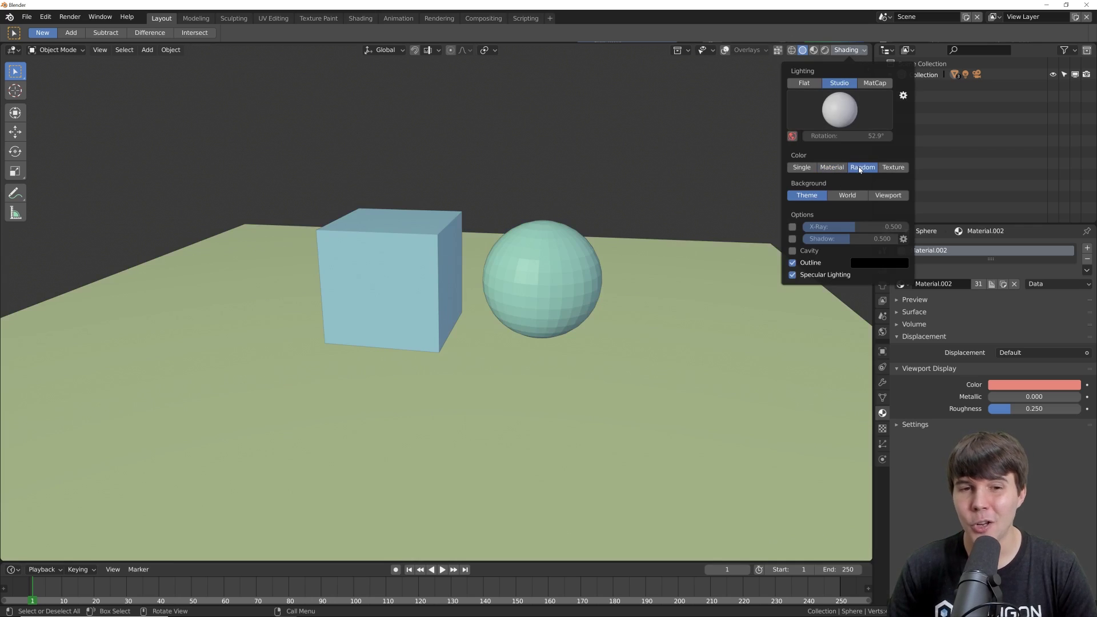
# Duplicate the sphere along the global X axis.
pyautogui.moveTo(548, 232)
pyautogui.mouseDown(button='middle')
pyautogui.moveTo(593, 233)
pyautogui.moveTo(553, 231)
pyautogui.mouseUp(button='middle')
pyautogui.hotkey('shift', 'd')
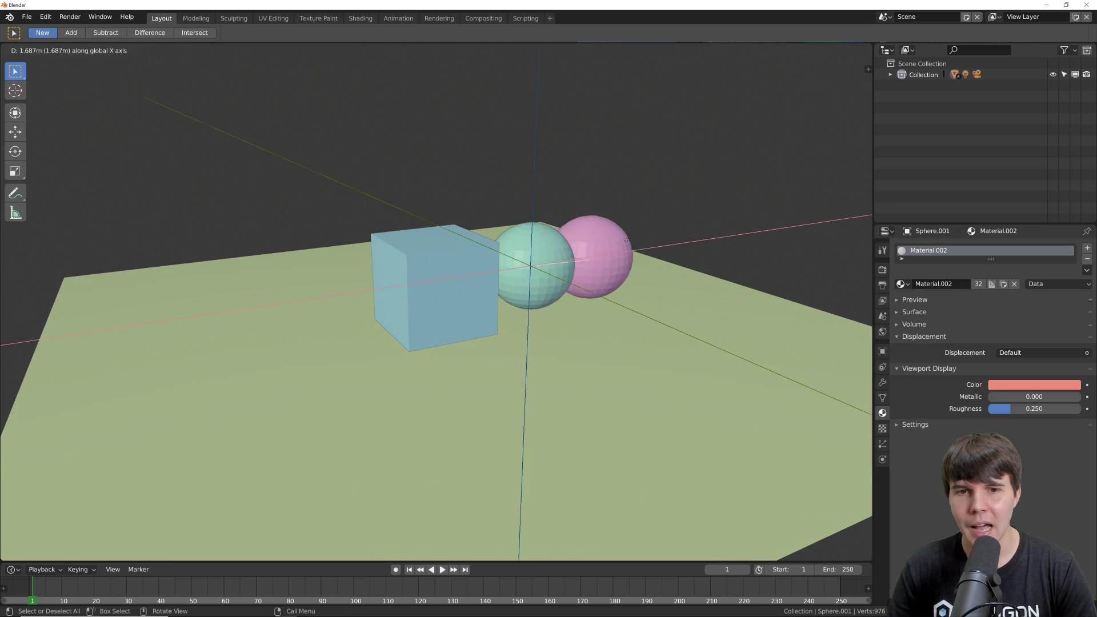
pyautogui.click(641, 248)
# Repeat the sphere duplication nine more times to build a row and view its random colours.
pyautogui.scroll(-4, 634, 260)
pyautogui.moveTo(630, 272); pyautogui.dragTo(643, 276, button='middle')
pyautogui.hotkey('shift', 'r')
pyautogui.hotkey('shift', 'r')
pyautogui.hotkey('shift', 'r')
pyautogui.hotkey('shift', 'r')
pyautogui.hotkey('shift', 'r')
pyautogui.hotkey('shift', 'r')
pyautogui.hotkey('shift', 'r')
pyautogui.hotkey('shift', 'r')
pyautogui.hotkey('shift', 'r')
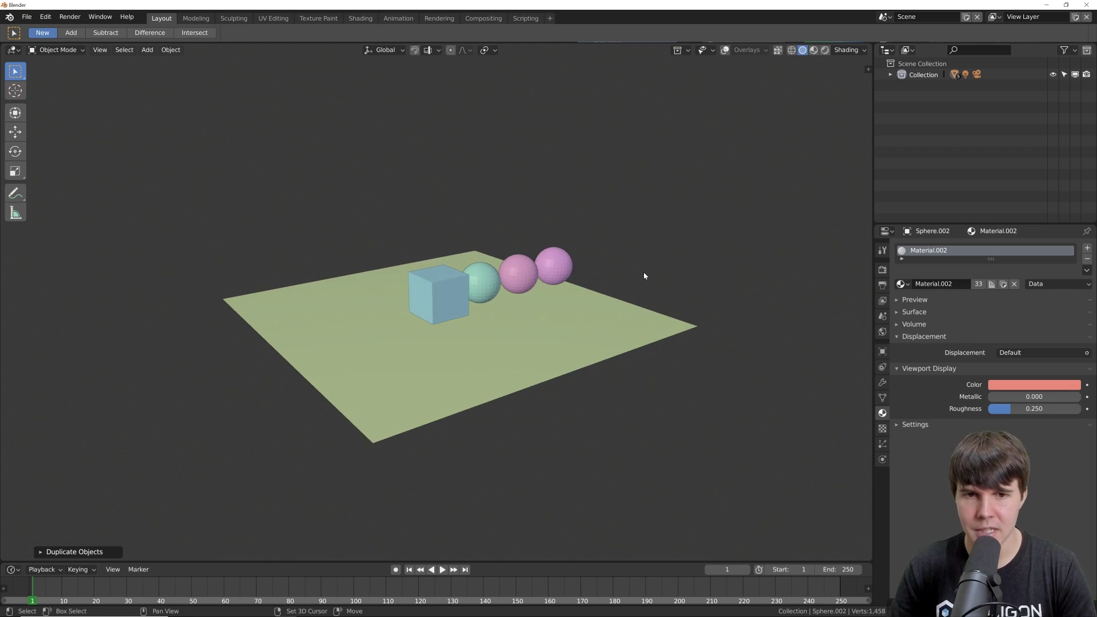
pyautogui.scroll(-2, 648, 273)
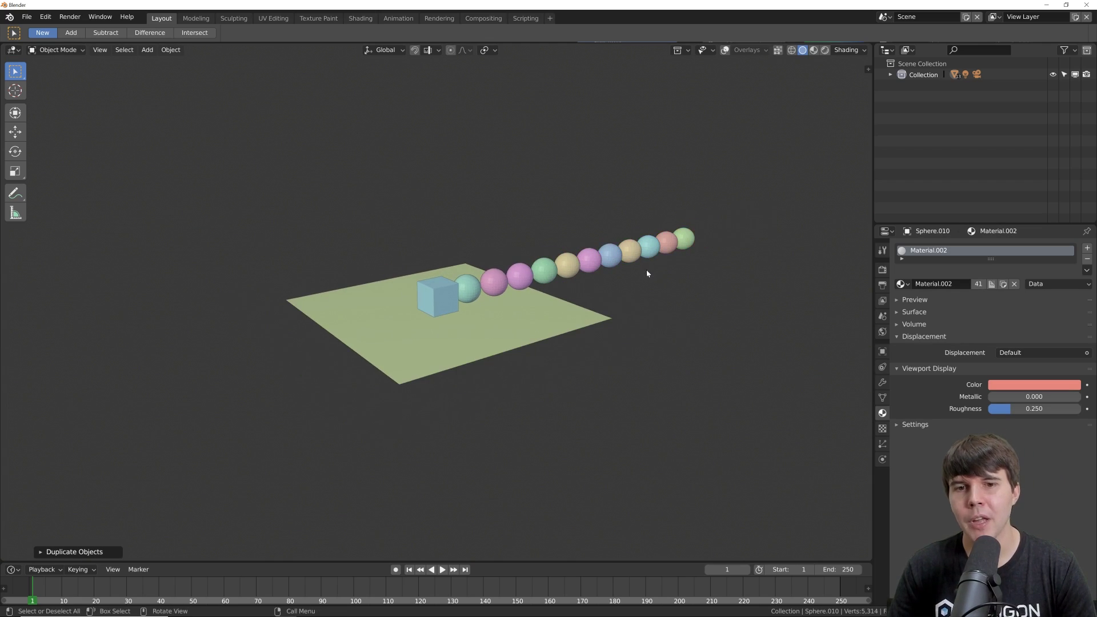
pyautogui.moveTo(628, 284); pyautogui.dragTo(555, 289, button='middle')
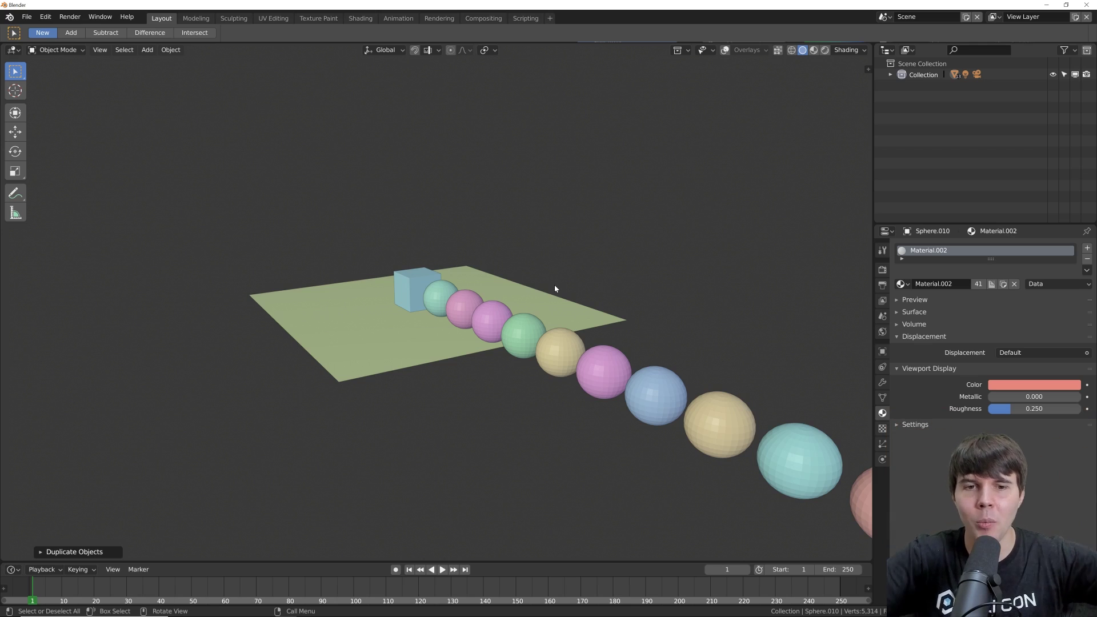
pyautogui.moveTo(554, 288); pyautogui.dragTo(535, 288, button='middle')
# Set the shading colour to Texture and turn the viewport overlays back on.
pyautogui.click(844, 53)
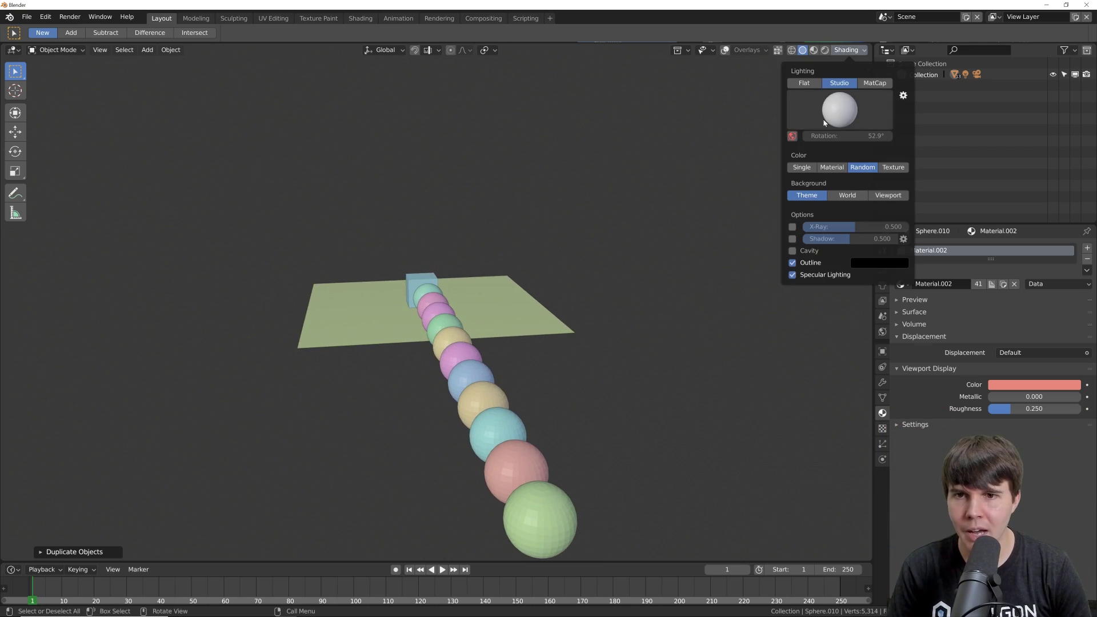
pyautogui.click(883, 168)
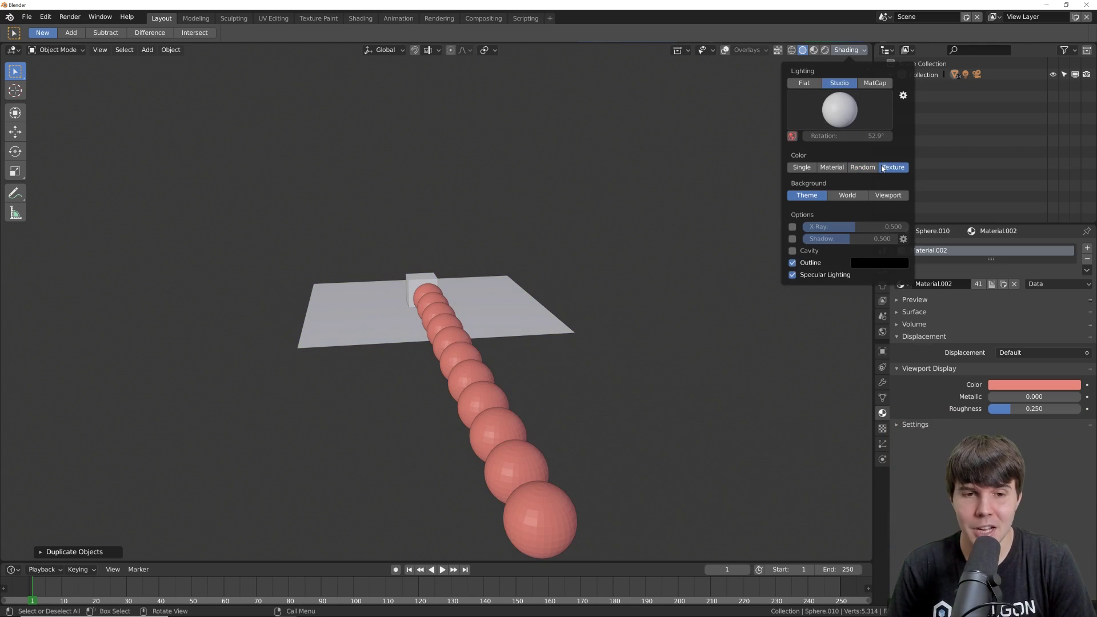
pyautogui.click(724, 50)
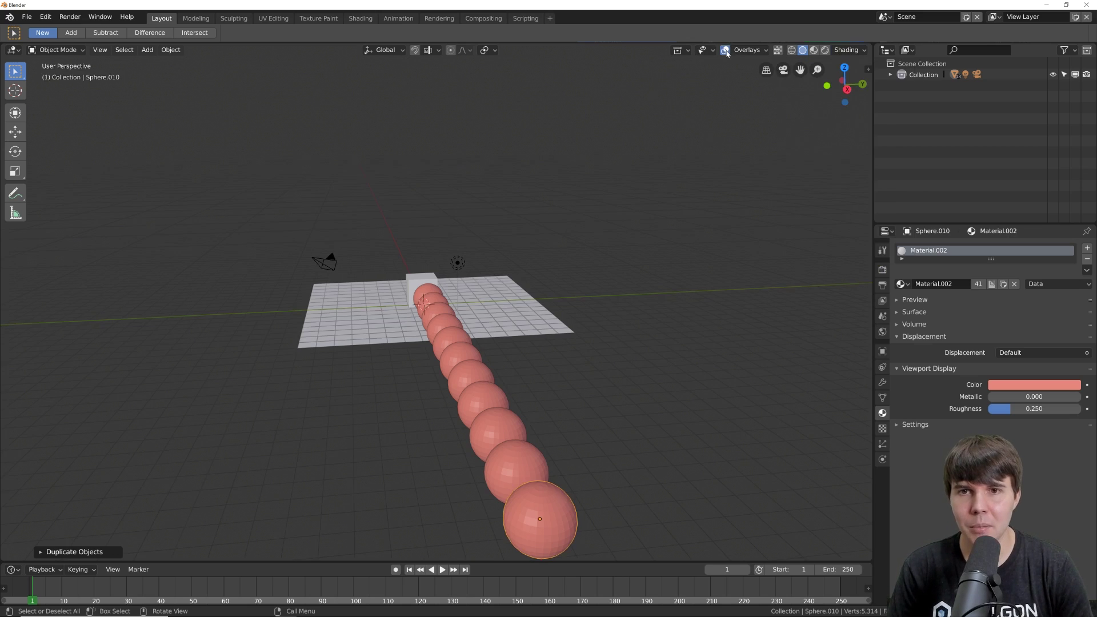
# Select all ten duplicated spheres and delete them, keeping the original sphere beside the cube.
pyautogui.moveTo(573, 310); pyautogui.dragTo(648, 315, button='middle')
pyautogui.scroll(-1, 640, 314)
pyautogui.click(476, 302)
pyautogui.keyDown('shift'); pyautogui.click(507, 309); pyautogui.keyUp('shift')
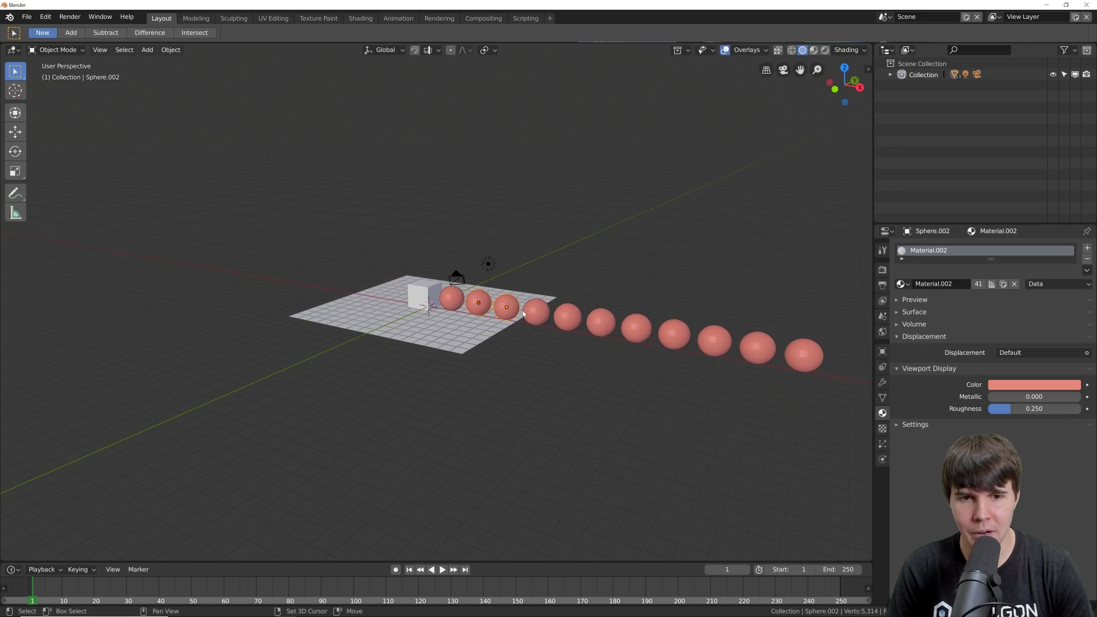
pyautogui.keyDown('shift'); pyautogui.click(567, 319); pyautogui.keyUp('shift')
pyautogui.press('c')
pyautogui.moveTo(589, 325); pyautogui.dragTo(753, 358)
pyautogui.press('Escape')
pyautogui.press('x')
pyautogui.click(756, 309)
pyautogui.scroll(6, 756, 307)
# Open the remaining sphere's material settings and set the shading colour to Material.
pyautogui.click(849, 50)
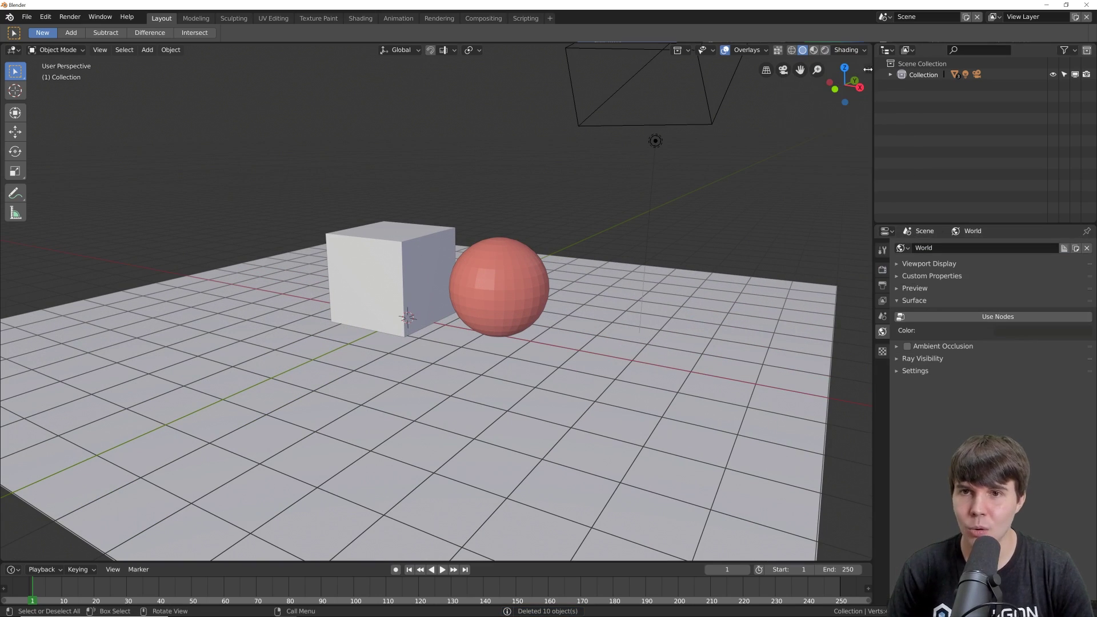
pyautogui.click(508, 257)
pyautogui.click(883, 413)
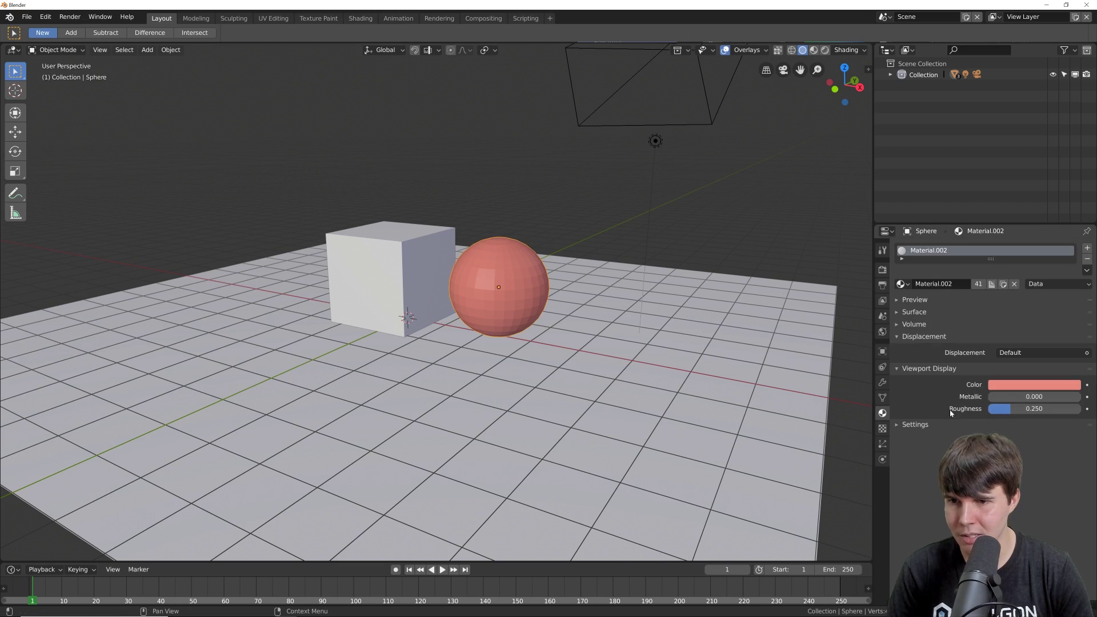
pyautogui.click(850, 51)
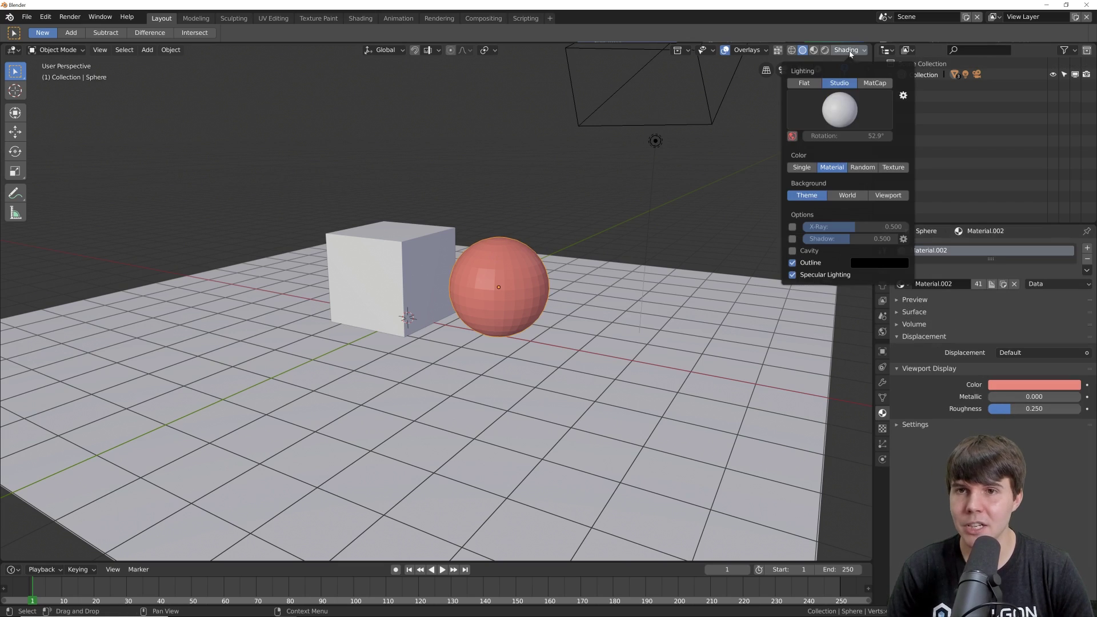
pyautogui.click(837, 171)
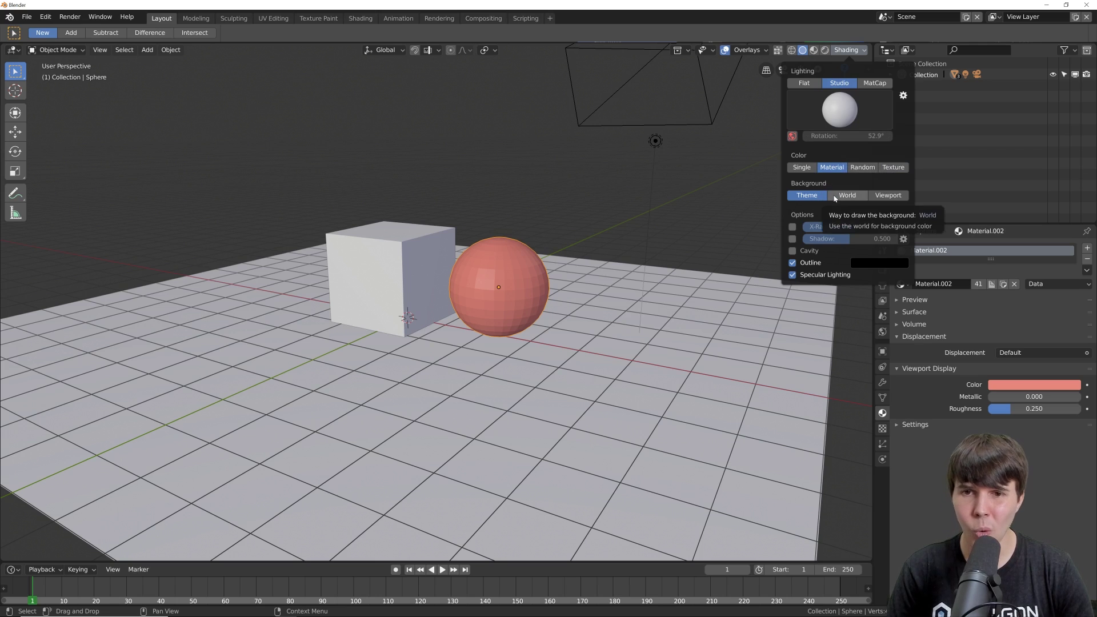
# Set the viewport background to World.
pyautogui.moveTo(736, 197); pyautogui.dragTo(792, 197, button='middle')
pyautogui.scroll(-4, 706, 198)
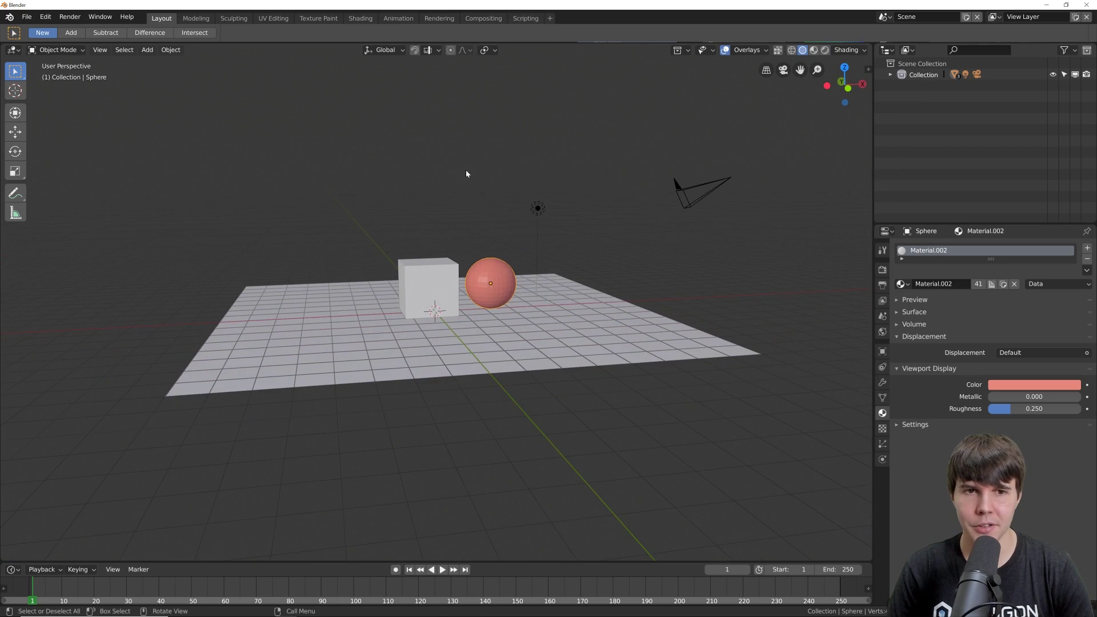
pyautogui.moveTo(465, 172); pyautogui.dragTo(468, 152, button='middle')
pyautogui.click(854, 50)
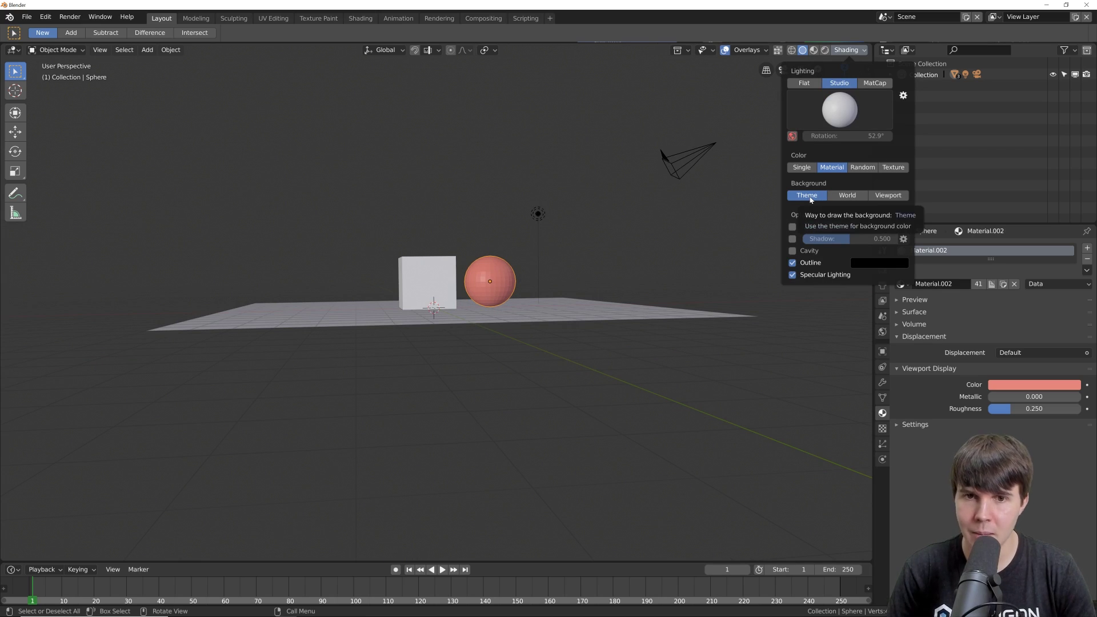
pyautogui.click(841, 198)
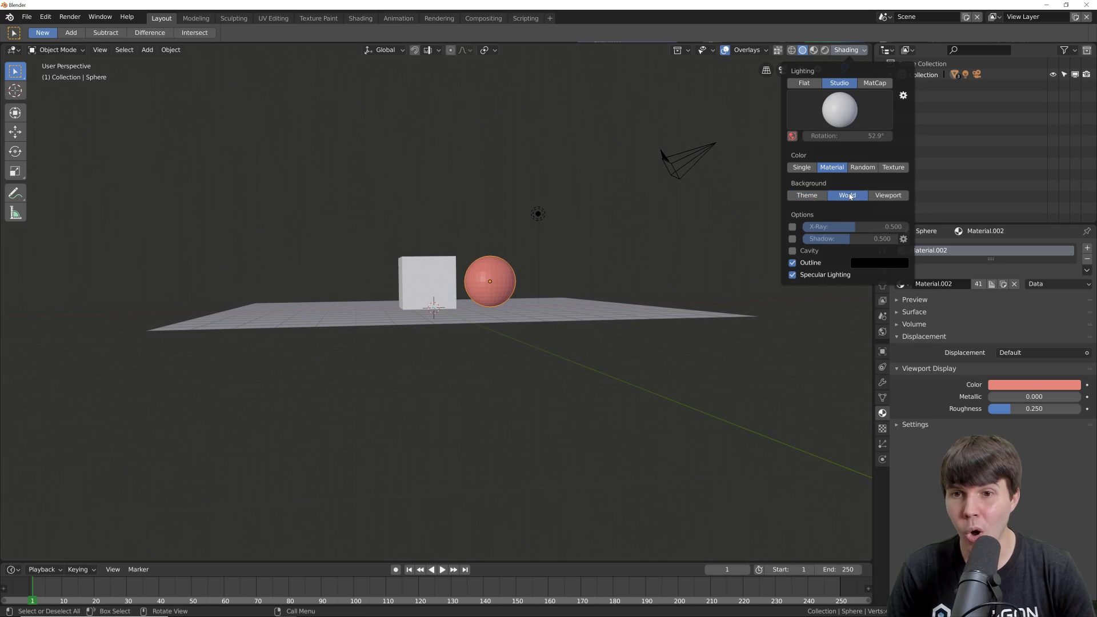
# Try a dark blue surface colour for the world, then return it to a nearly neutral dark grey.
pyautogui.click(883, 332)
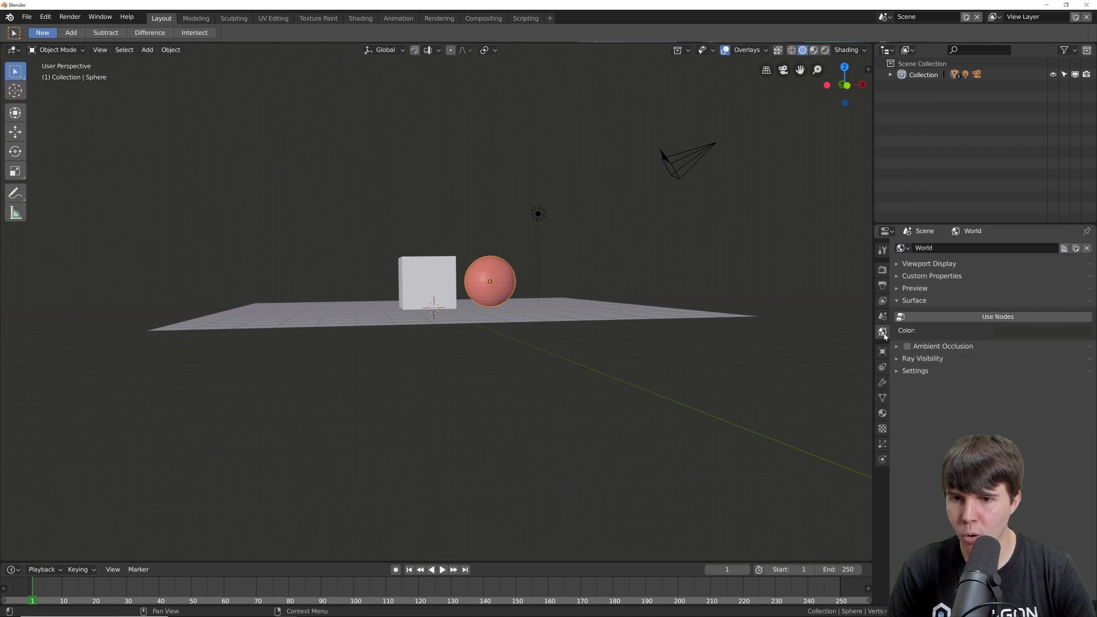
pyautogui.click(998, 334)
pyautogui.click(1032, 235)
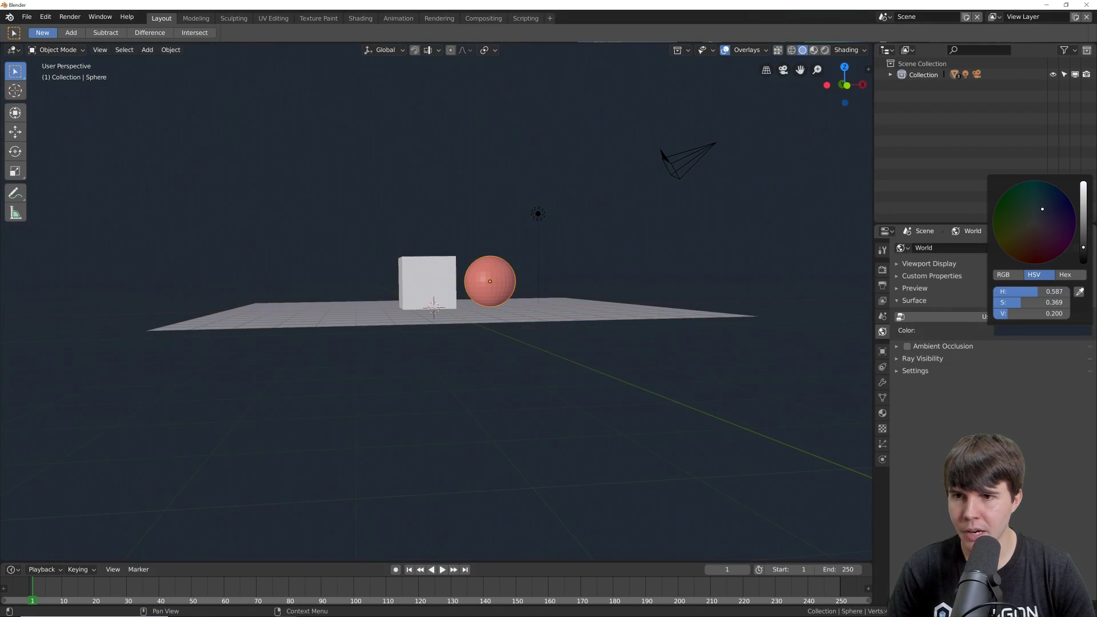
pyautogui.moveTo(1043, 209); pyautogui.dragTo(1033, 224)
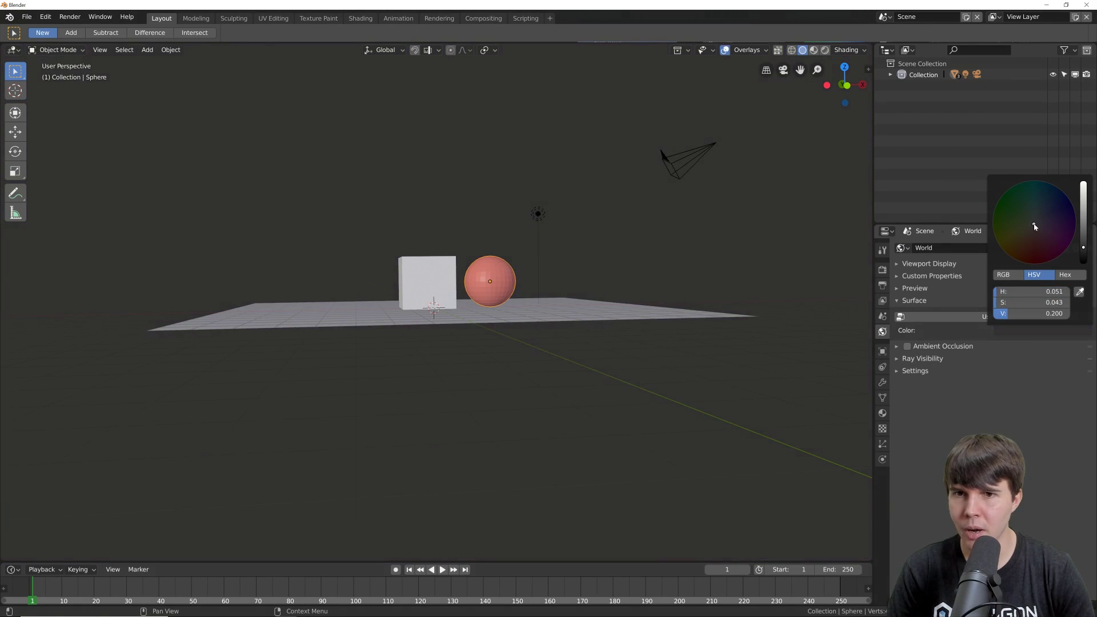
# Try the Viewport background with a warm grey colour and set the background back to Theme.
pyautogui.click(863, 51)
pyautogui.click(885, 196)
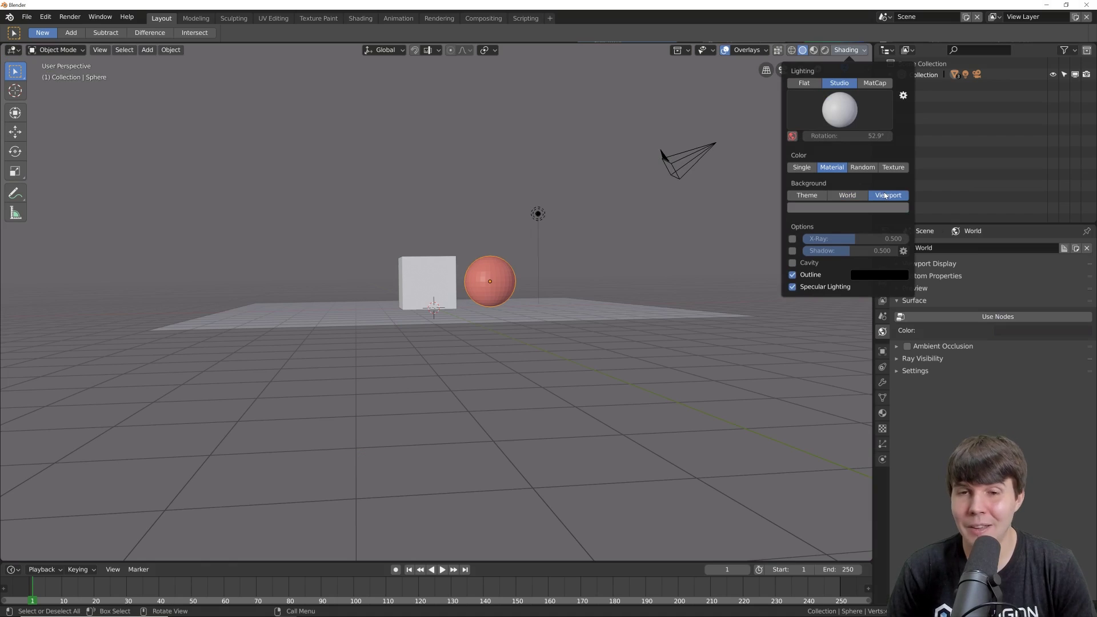
pyautogui.click(879, 209)
pyautogui.moveTo(833, 122)
pyautogui.mouseDown()
pyautogui.moveTo(843, 91)
pyautogui.moveTo(825, 104)
pyautogui.moveTo(834, 103)
pyautogui.mouseUp()
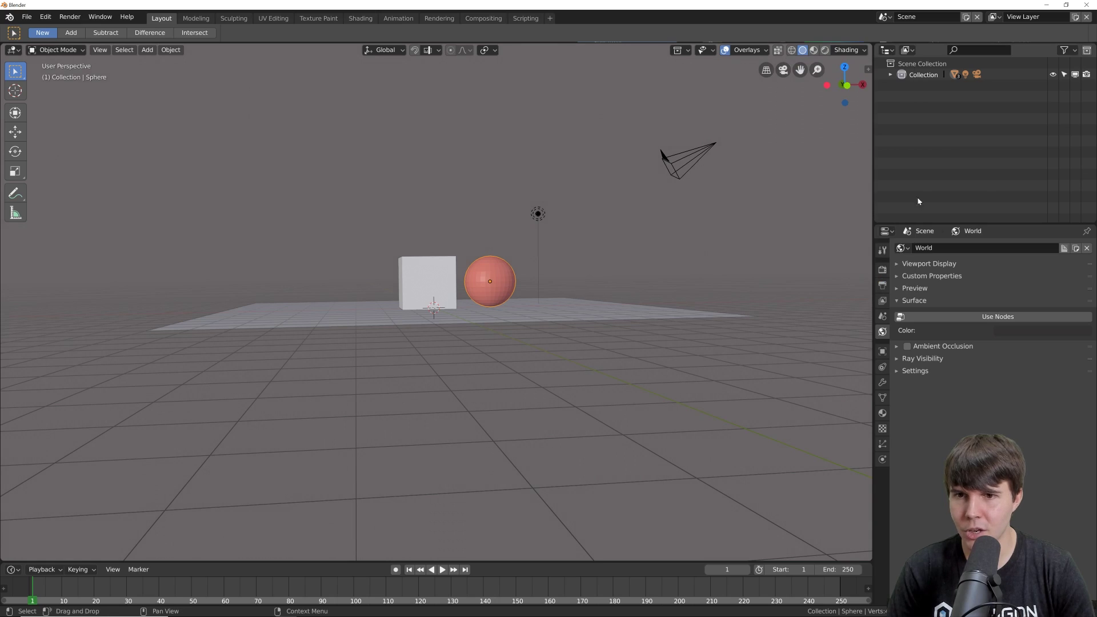
pyautogui.click(847, 50)
pyautogui.click(800, 196)
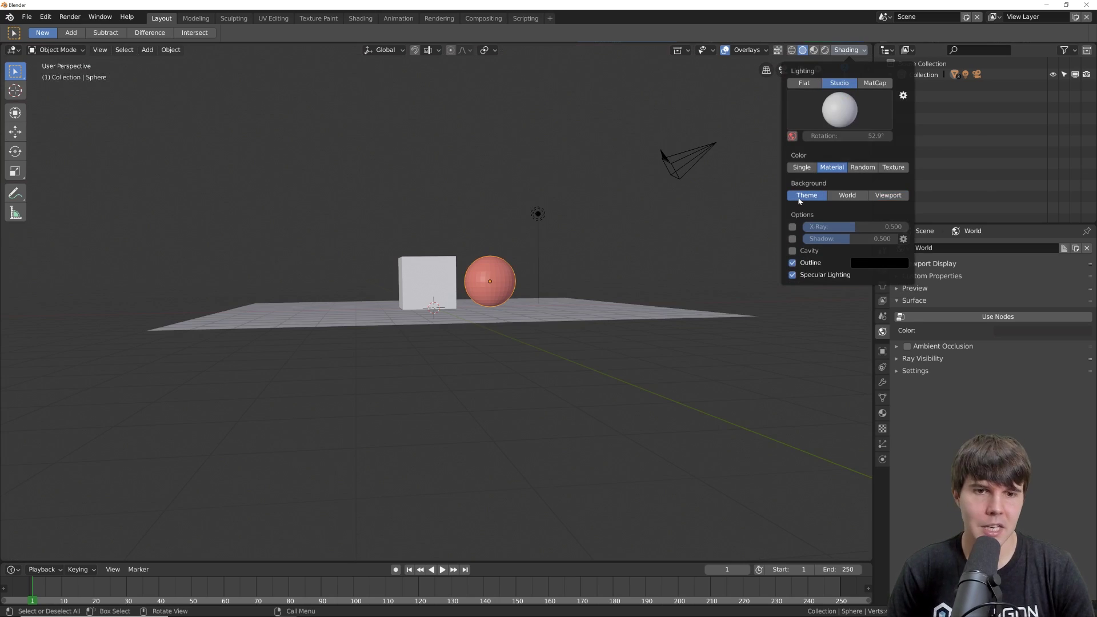
# Try X-Ray display in the viewport shading options and leave it off.
pyautogui.click(794, 226)
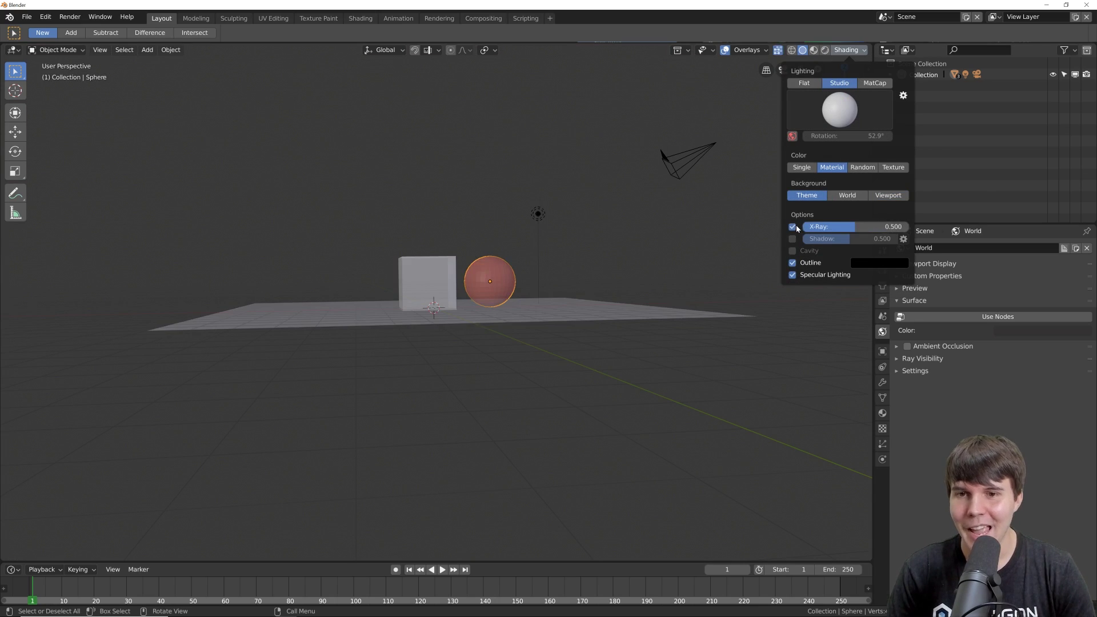
pyautogui.click(794, 227)
pyautogui.click(795, 227)
pyautogui.click(795, 227)
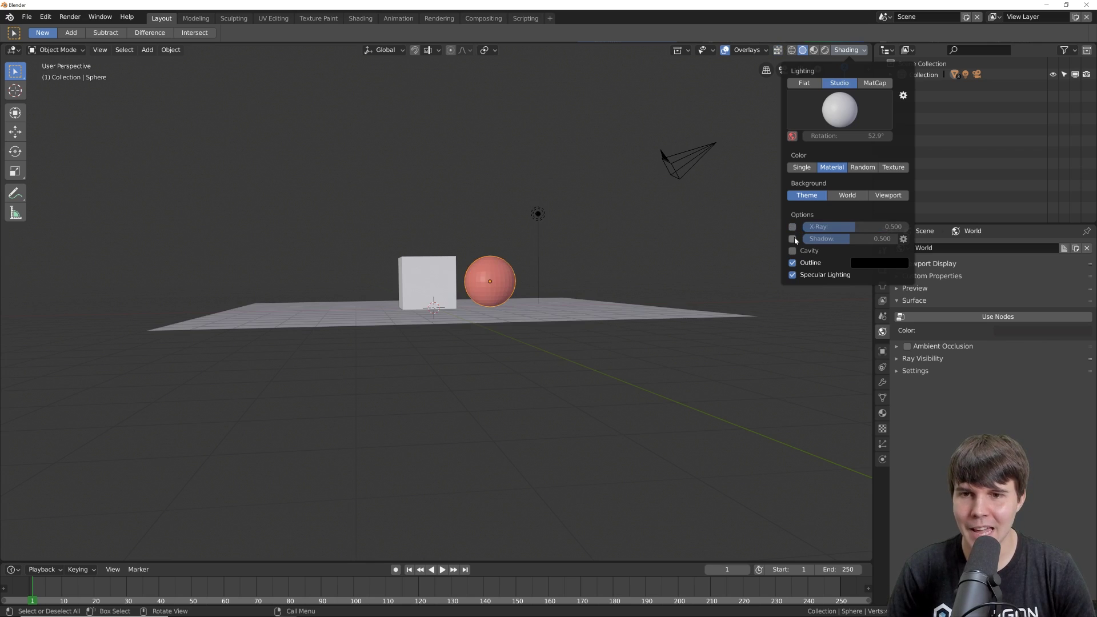
# Turn on viewport shadows, look at the objects from above and open the shadow settings.
pyautogui.click(794, 239)
pyautogui.scroll(4, 612, 242)
pyautogui.moveTo(613, 242)
pyautogui.mouseDown(button='middle')
pyautogui.moveTo(595, 258)
pyautogui.moveTo(618, 251)
pyautogui.mouseUp(button='middle')
pyautogui.click(864, 51)
pyautogui.click(903, 241)
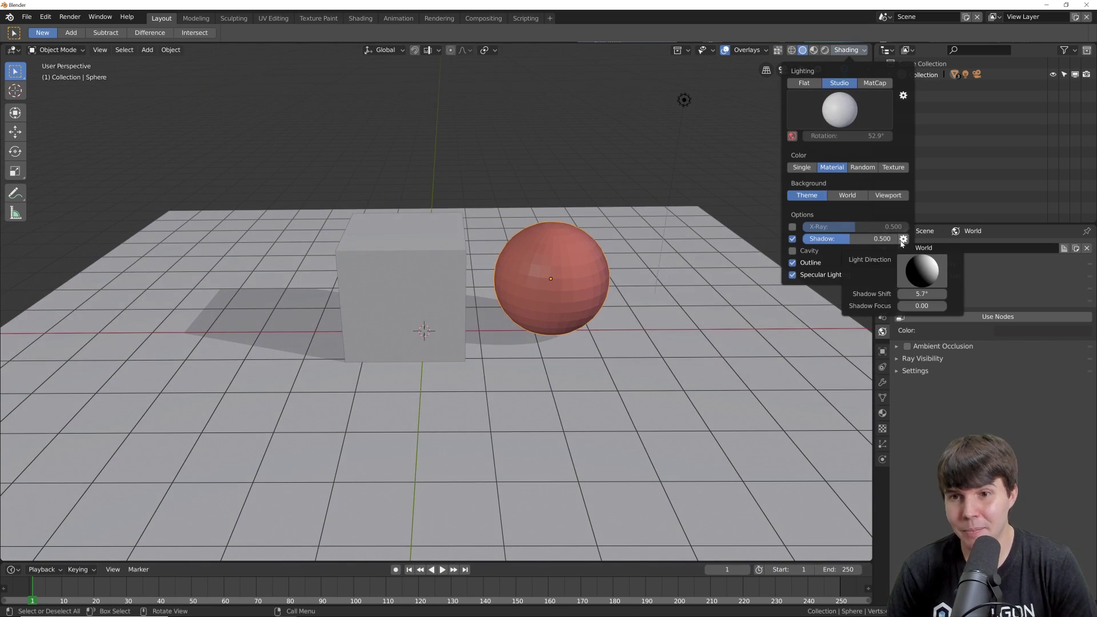
# Try a pale green studio light and settle on the pale violet one.
pyautogui.click(846, 114)
pyautogui.click(841, 149)
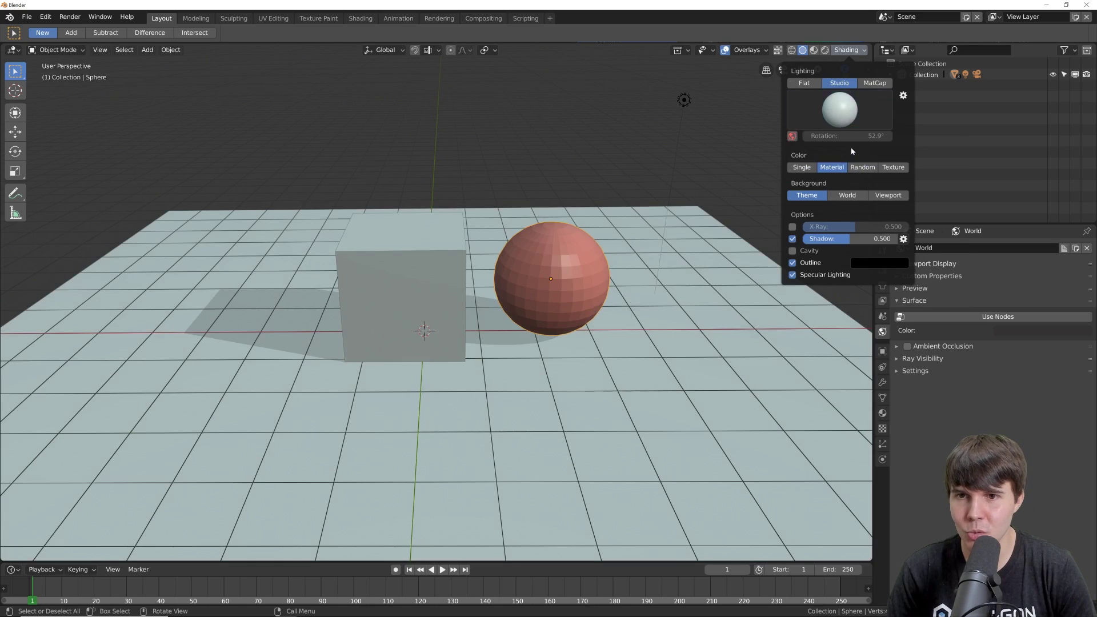
pyautogui.click(851, 119)
pyautogui.click(843, 114)
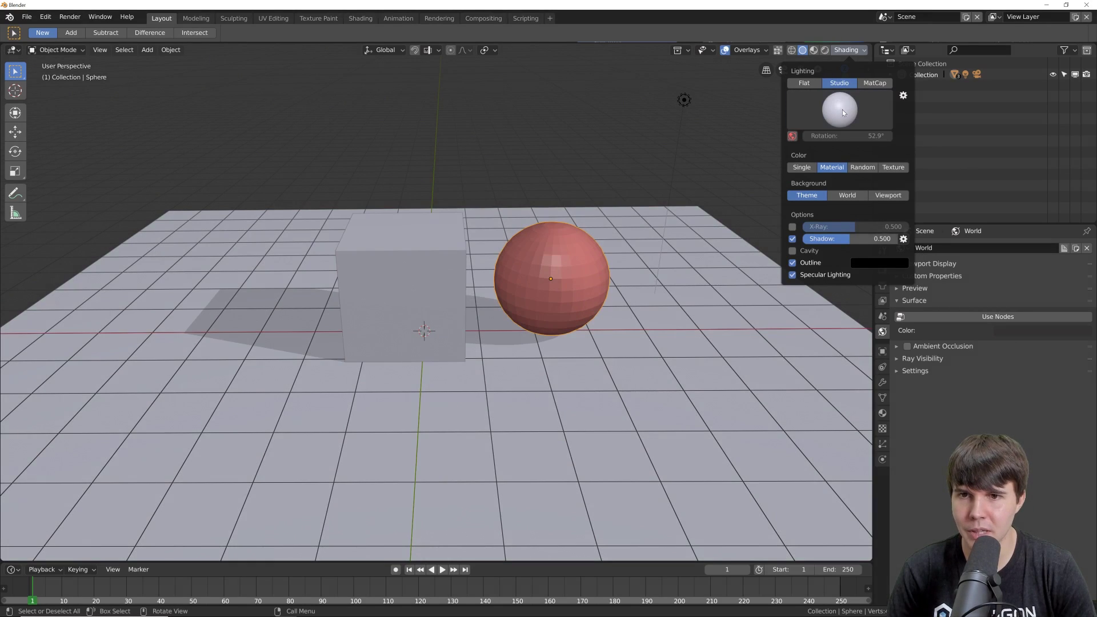
# Turn on world space lighting and rotate the studio light to -48.4°.
pyautogui.click(848, 118)
pyautogui.click(845, 140)
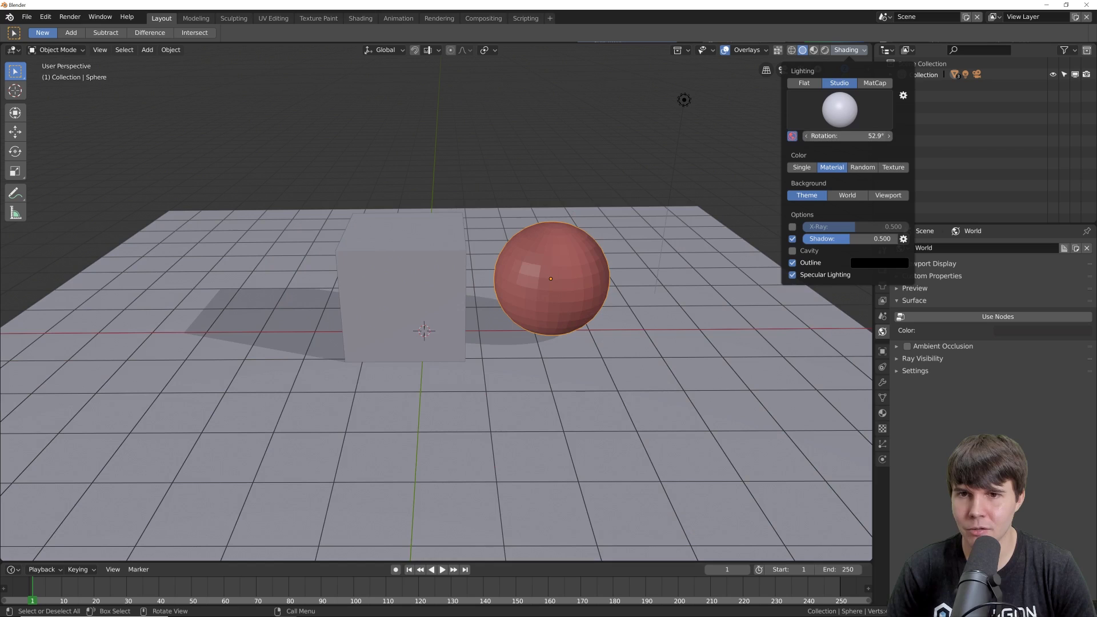
pyautogui.moveTo(846, 136)
pyautogui.mouseDown()
pyautogui.moveTo(883, 135)
pyautogui.moveTo(835, 135)
pyautogui.mouseUp()
# Change the light direction of the viewport shadows and compare the scene with shadows off and on.
pyautogui.click(902, 240)
pyautogui.moveTo(917, 269)
pyautogui.mouseDown()
pyautogui.moveTo(934, 281)
pyautogui.moveTo(849, 265)
pyautogui.moveTo(898, 273)
pyautogui.mouseUp()
pyautogui.click(793, 240)
pyautogui.click(793, 239)
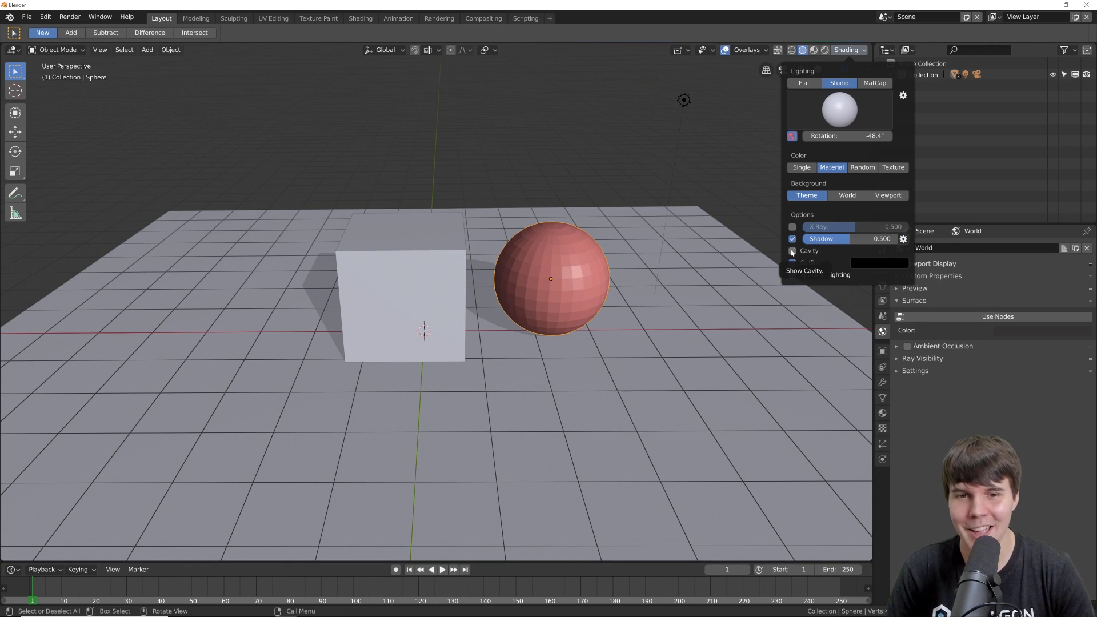
# Turn off the viewport shadows and enable Cavity shading on the cube and sphere.
pyautogui.click(792, 239)
pyautogui.click(794, 250)
pyautogui.scroll(2, 579, 320)
pyautogui.moveTo(579, 320); pyautogui.dragTo(566, 321, button='middle')
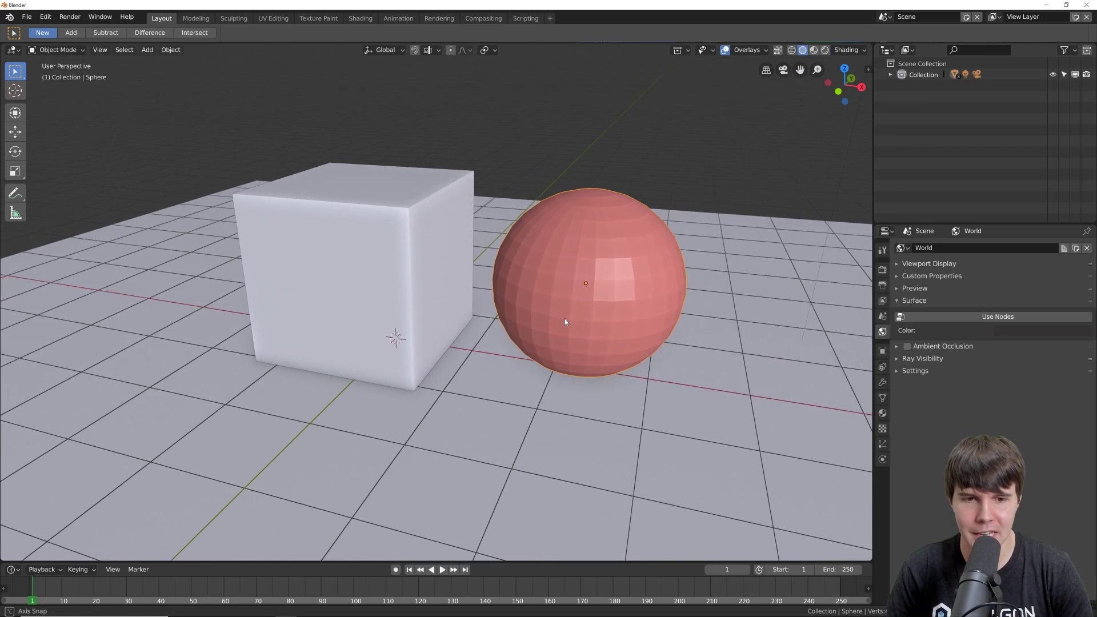
pyautogui.scroll(1, 588, 302)
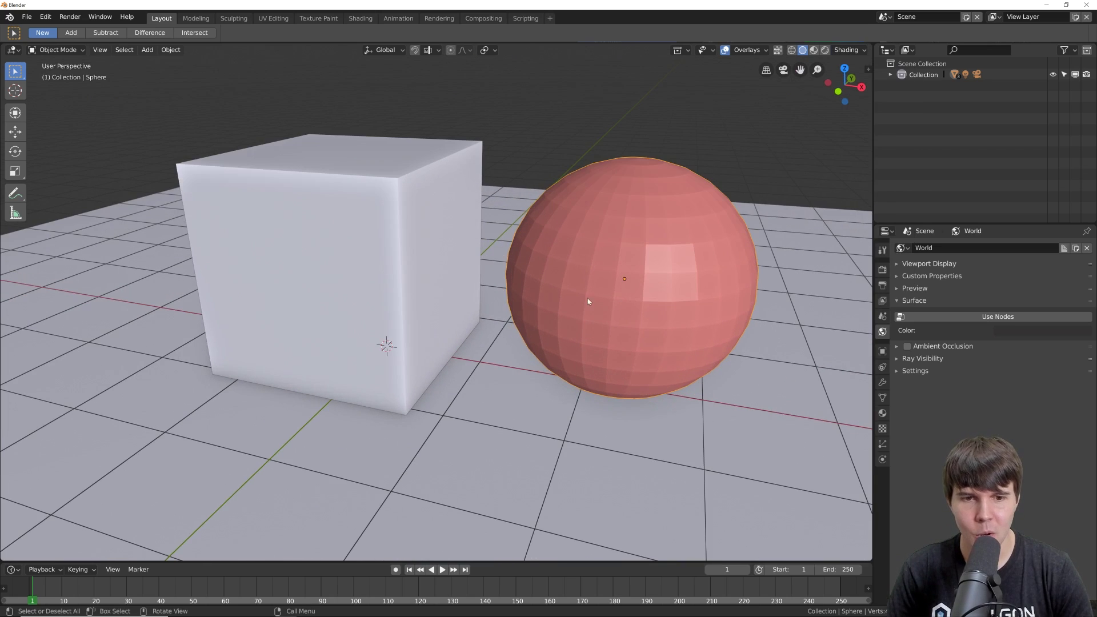
# Hide the overlays and examine the cavity shading along the cube's edges and where the objects meet the plane.
pyautogui.click(726, 51)
pyautogui.scroll(-2, 630, 190)
pyautogui.moveTo(630, 191); pyautogui.dragTo(750, 108, button='middle')
pyautogui.scroll(2, 707, 149)
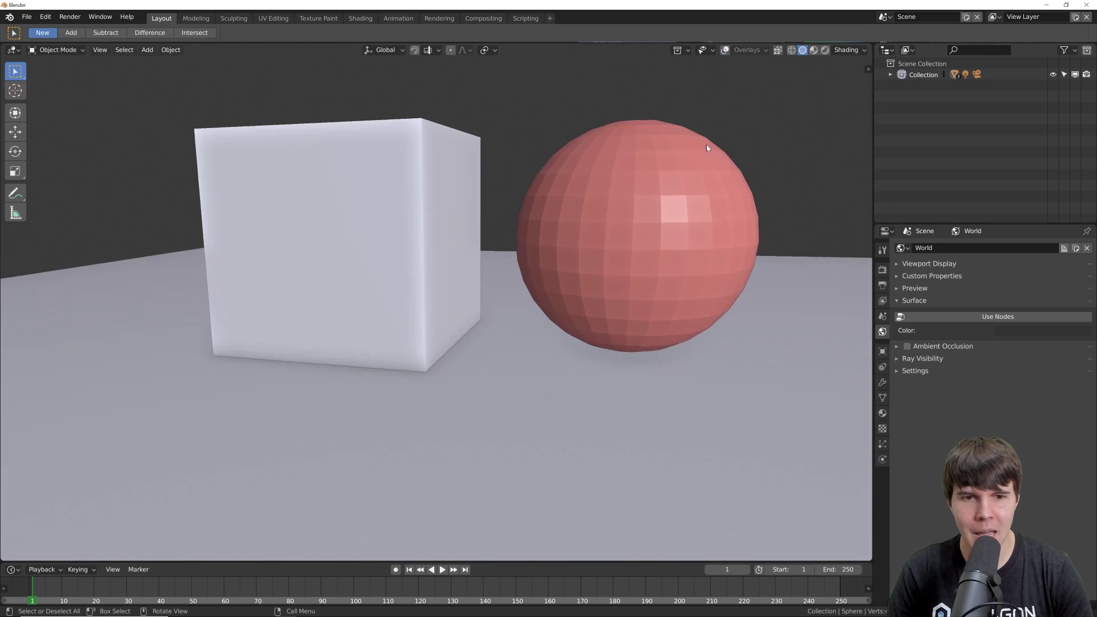
pyautogui.scroll(4, 605, 242)
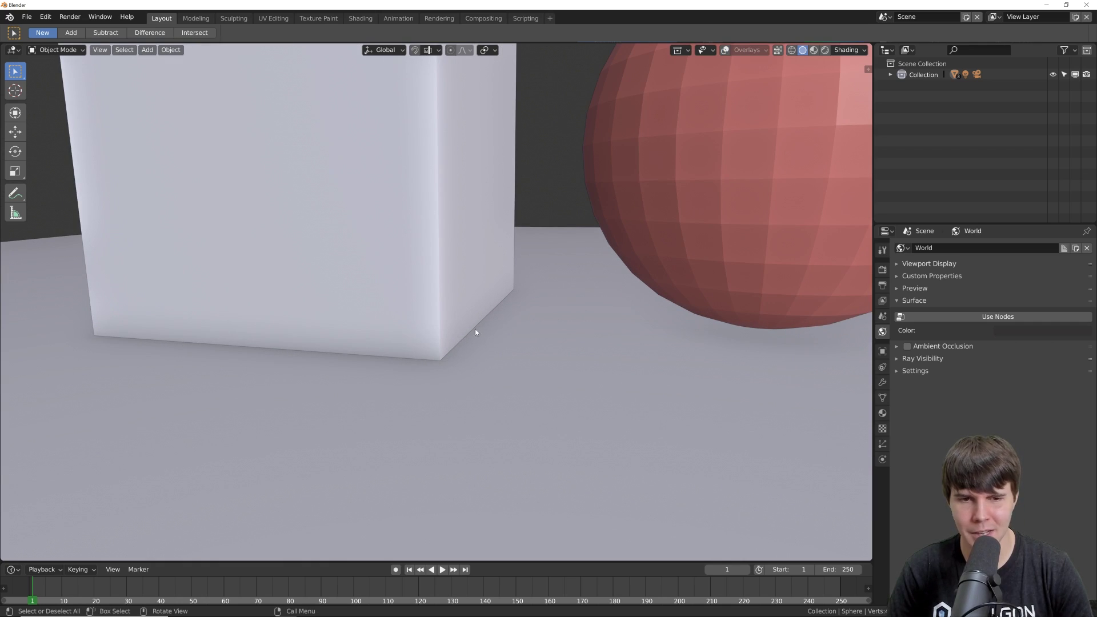
pyautogui.scroll(-5, 492, 311)
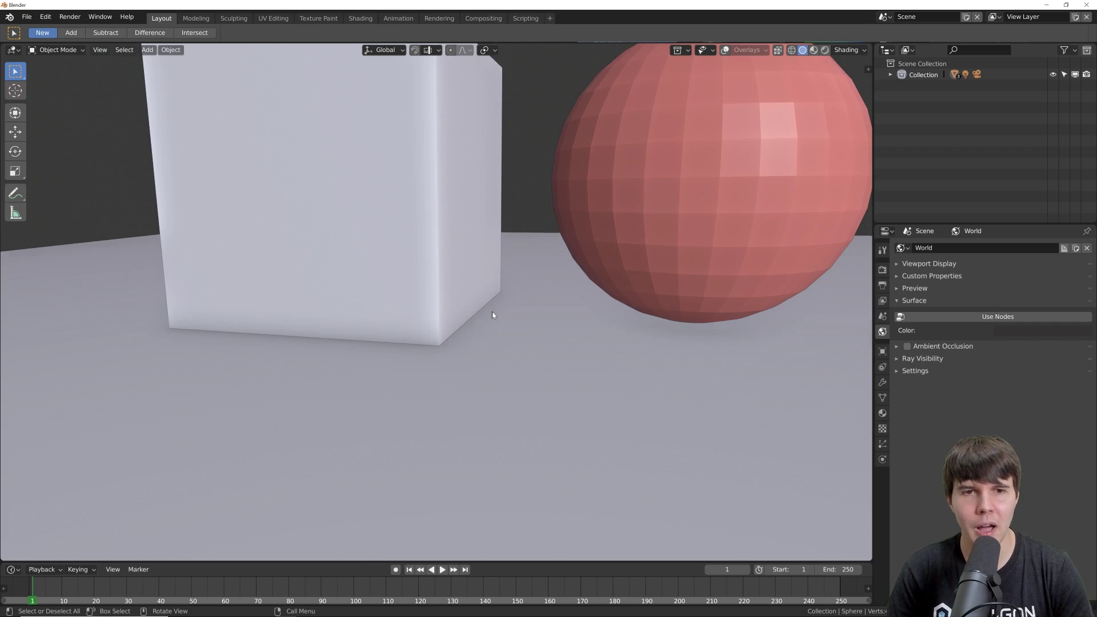
pyautogui.keyDown('shift'); pyautogui.moveTo(458, 194); pyautogui.dragTo(471, 277, button='middle'); pyautogui.keyUp('shift')
pyautogui.scroll(1, 465, 256)
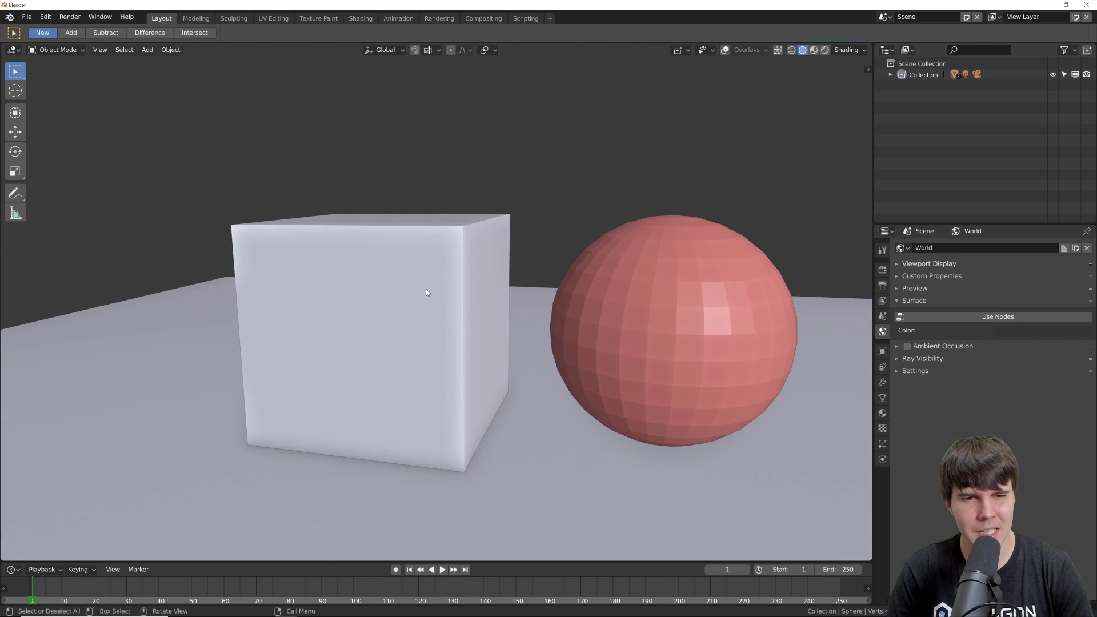
# Compare the cube and sphere with Cavity off and on, leaving it enabled with the World type.
pyautogui.click(846, 50)
pyautogui.click(794, 253)
pyautogui.click(795, 253)
pyautogui.click(795, 253)
pyautogui.click(795, 253)
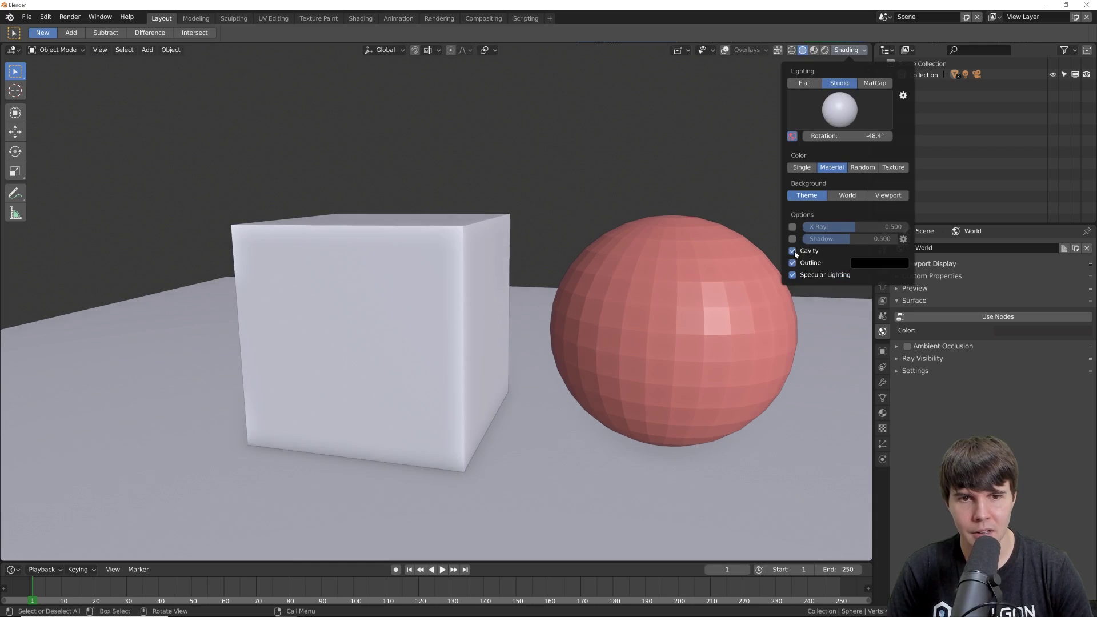
pyautogui.scroll(-3, 456, 410)
pyautogui.scroll(2, 456, 410)
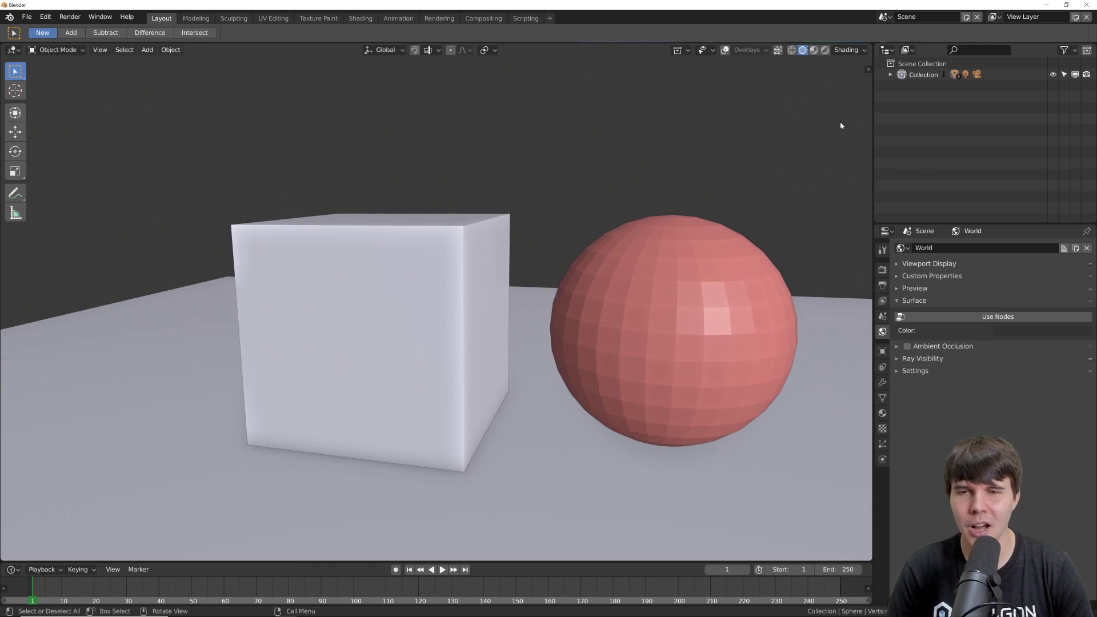
pyautogui.click(855, 53)
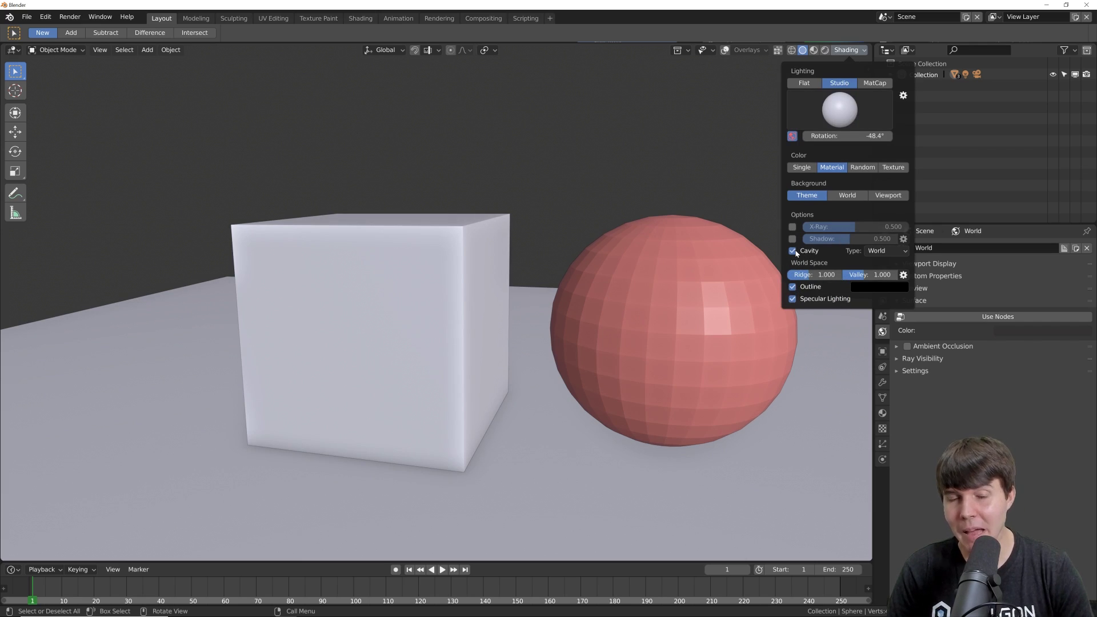
pyautogui.scroll(-3, 546, 348)
pyautogui.moveTo(546, 348)
pyautogui.mouseDown(button='middle')
pyautogui.moveTo(505, 356)
pyautogui.moveTo(534, 359)
pyautogui.mouseUp(button='middle')
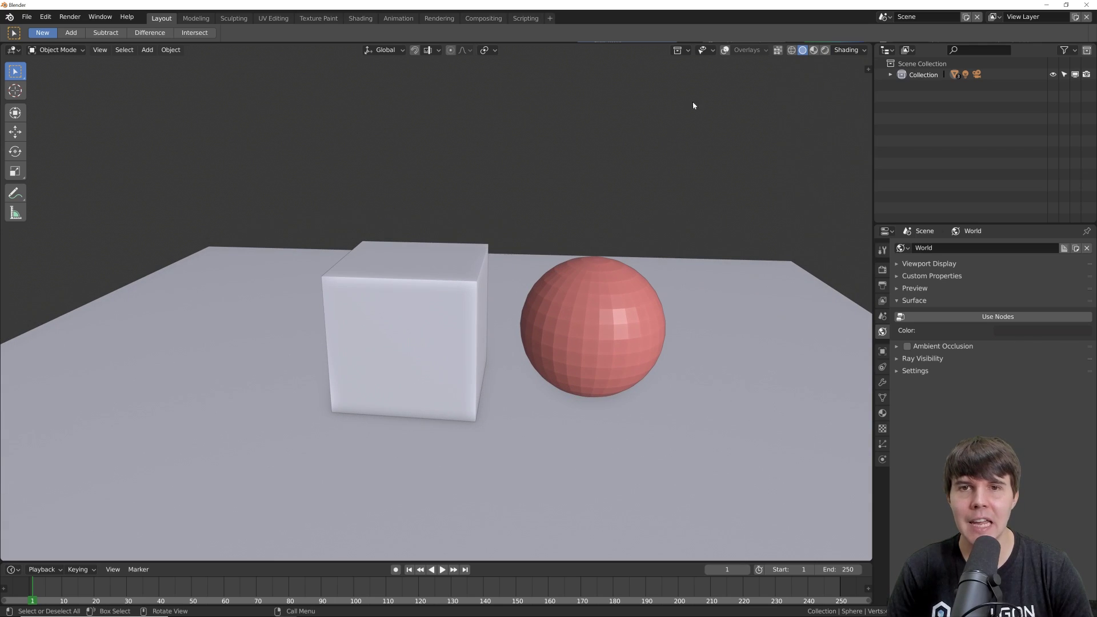
# Show the overlays again and try moving the cube, cancelling the move.
pyautogui.click(725, 50)
pyautogui.moveTo(486, 245); pyautogui.dragTo(457, 242, button='middle')
pyautogui.click(457, 242)
pyautogui.press('g')
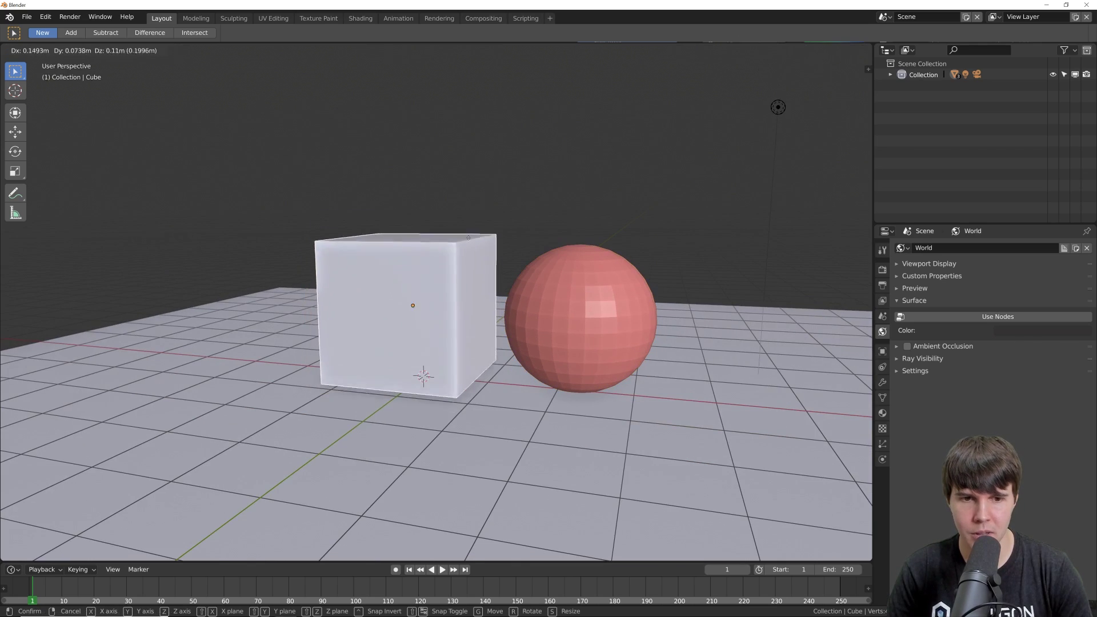
pyautogui.rightClick(477, 231)
# Compare smooth and flat shading on the sphere and leave it smooth.
pyautogui.scroll(2, 698, 264)
pyautogui.click(647, 258)
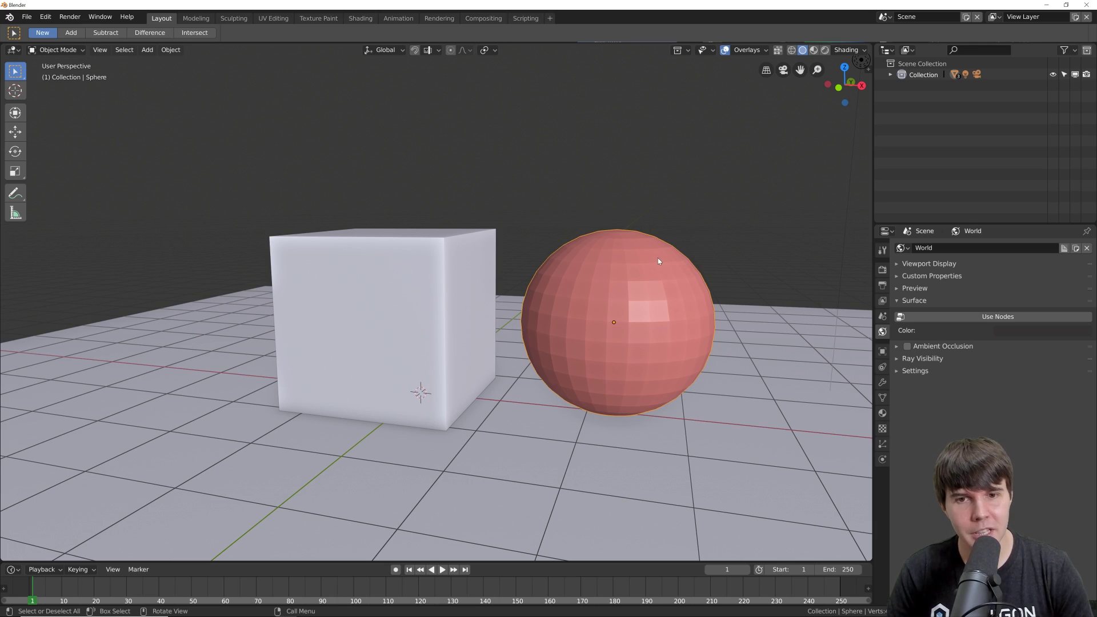
pyautogui.rightClick(659, 262)
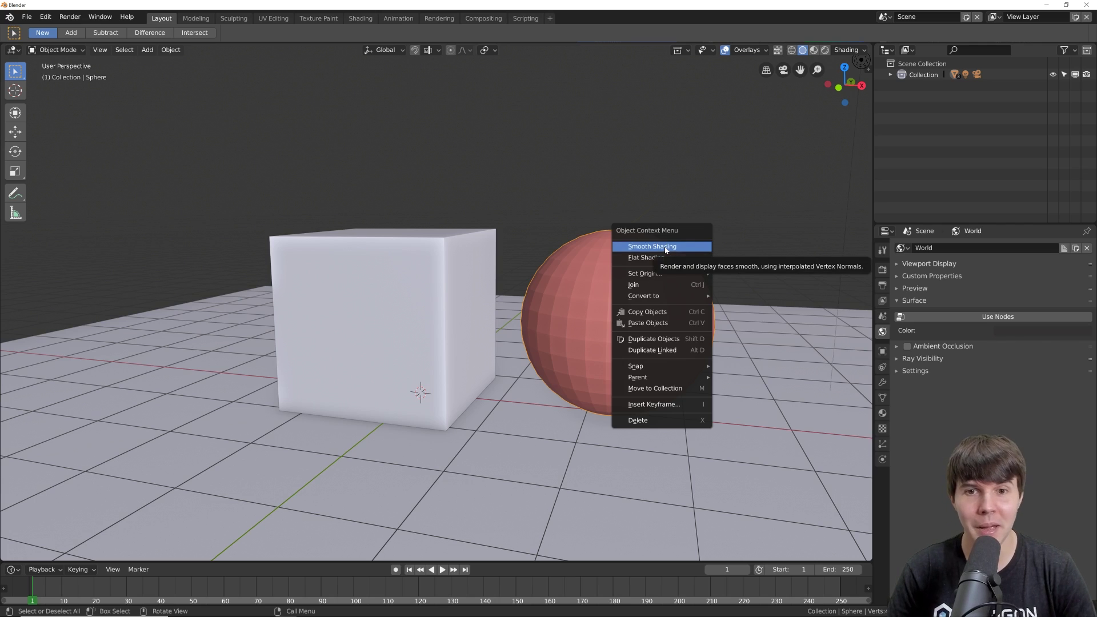
pyautogui.click(665, 249)
pyautogui.rightClick(677, 266)
pyautogui.click(680, 275)
pyautogui.rightClick(692, 275)
pyautogui.click(690, 265)
# Enlarge the radius of the scene's light.
pyautogui.scroll(-2, 693, 274)
pyautogui.click(715, 144)
pyautogui.rightClick(717, 144)
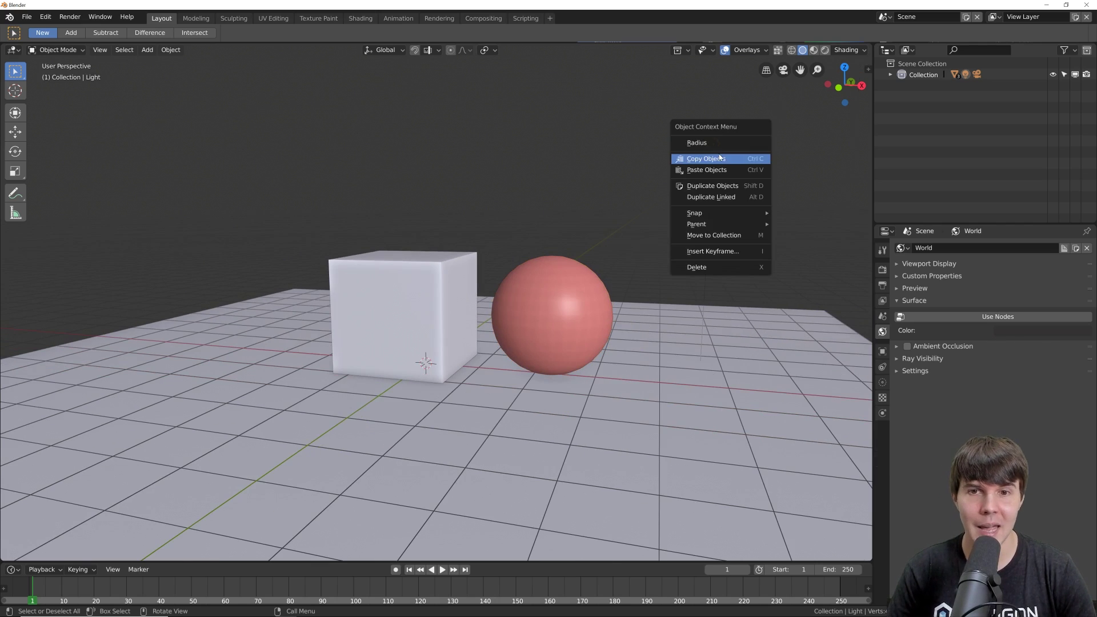
pyautogui.click(718, 144)
pyautogui.click(733, 166)
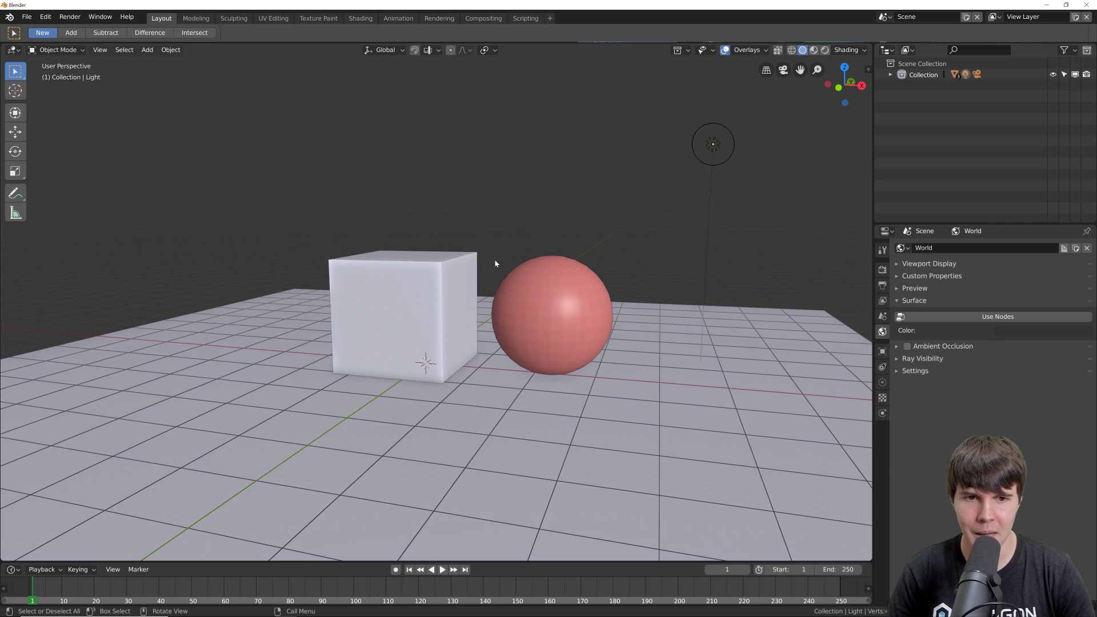
# Switch the sphere to flat shading and back to smooth, and inspect its surface.
pyautogui.click(536, 279)
pyautogui.rightClick(537, 279)
pyautogui.click(540, 288)
pyautogui.rightClick(554, 279)
pyautogui.click(559, 268)
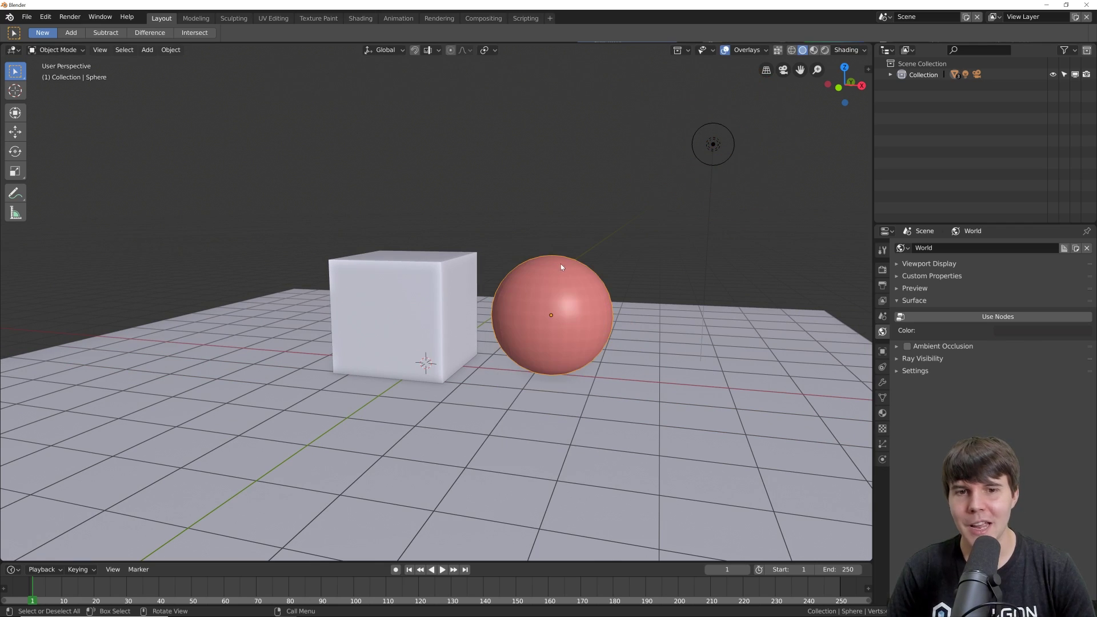
pyautogui.scroll(2, 580, 279)
pyautogui.scroll(-3, 620, 256)
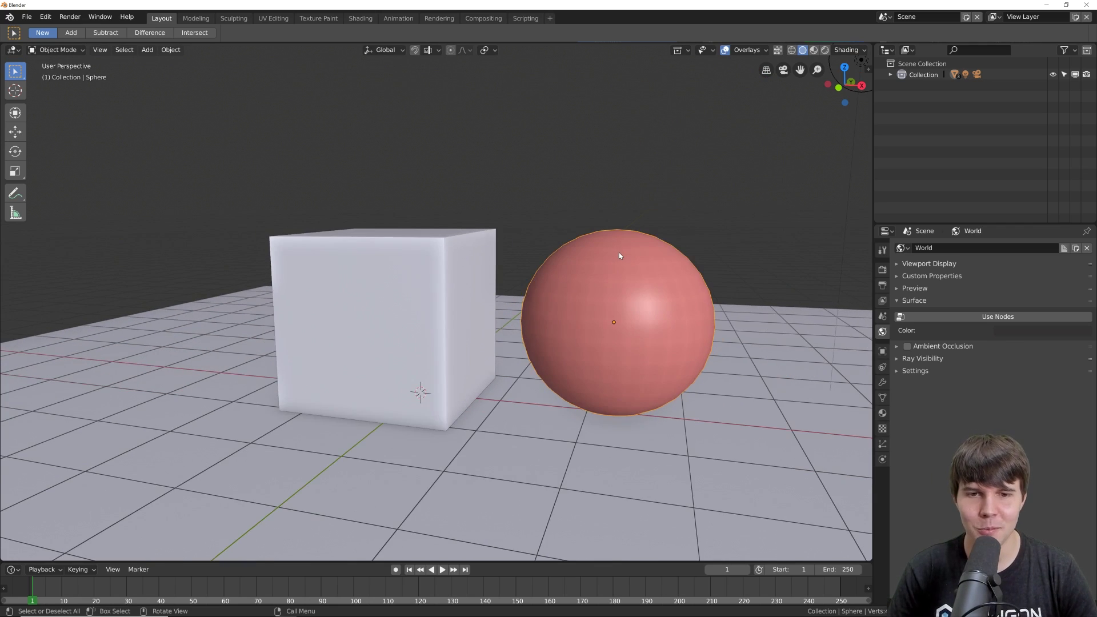
pyautogui.moveTo(619, 255)
pyautogui.mouseDown(button='middle')
pyautogui.moveTo(610, 278)
pyautogui.moveTo(602, 253)
pyautogui.mouseUp(button='middle')
pyautogui.scroll(1, 627, 232)
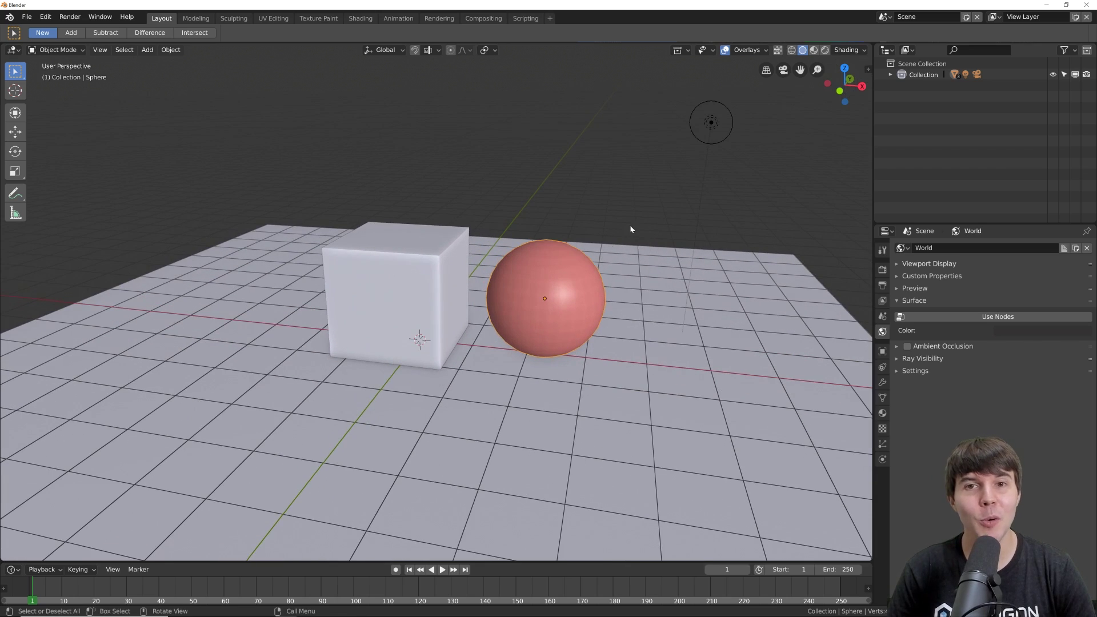
# Hide the overlays and try wireframe display before returning to solid display.
pyautogui.click(725, 49)
pyautogui.scroll(1, 610, 258)
pyautogui.scroll(-1, 599, 238)
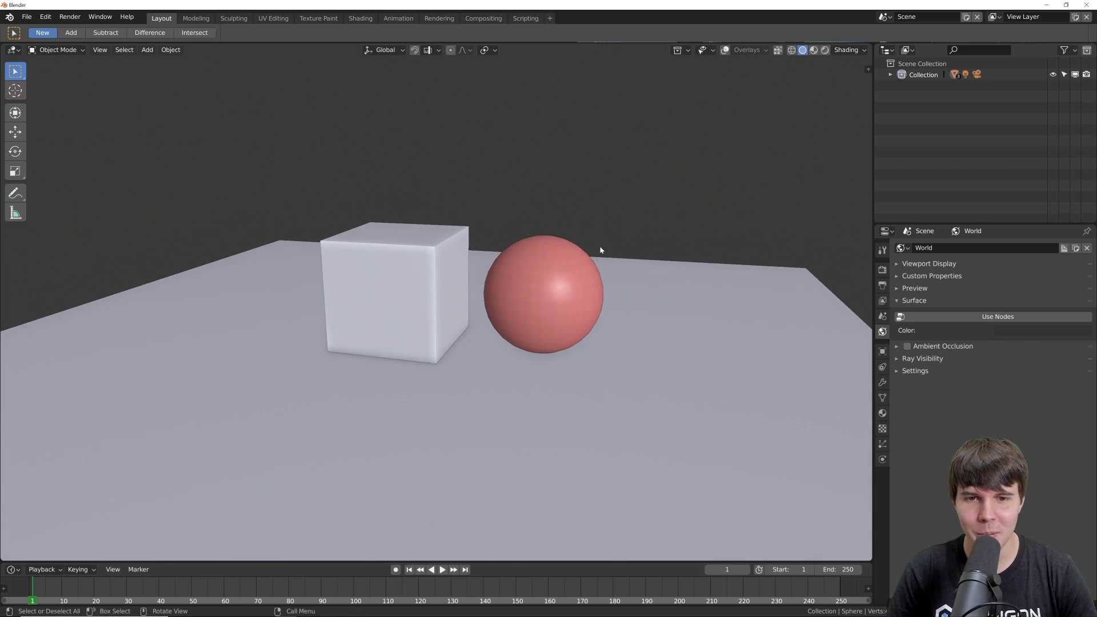
pyautogui.click(856, 50)
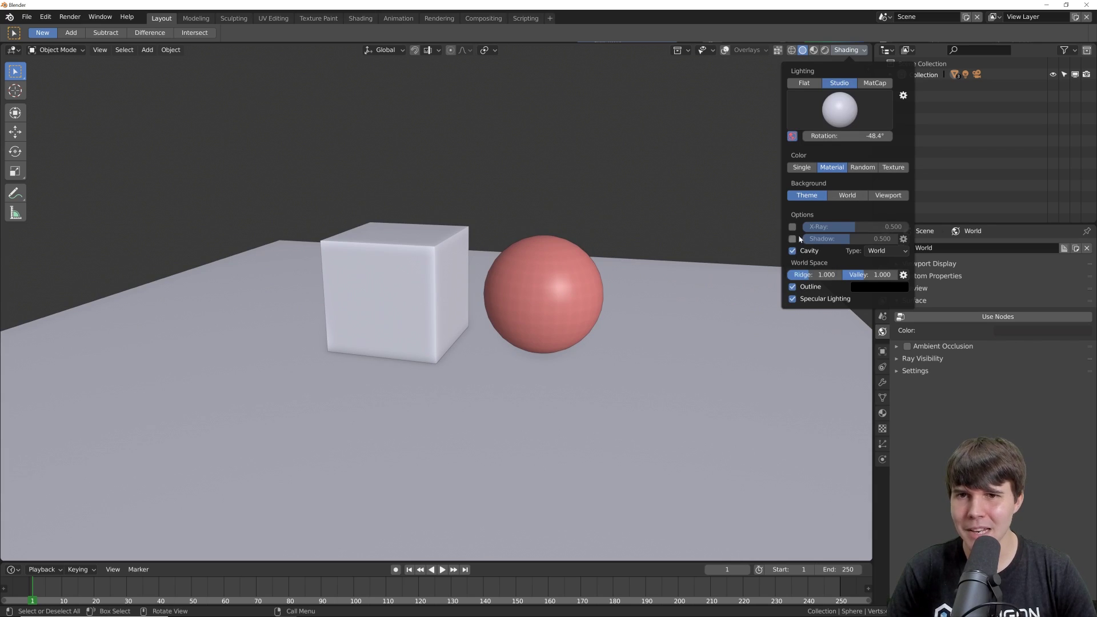
pyautogui.click(792, 52)
pyautogui.click(802, 51)
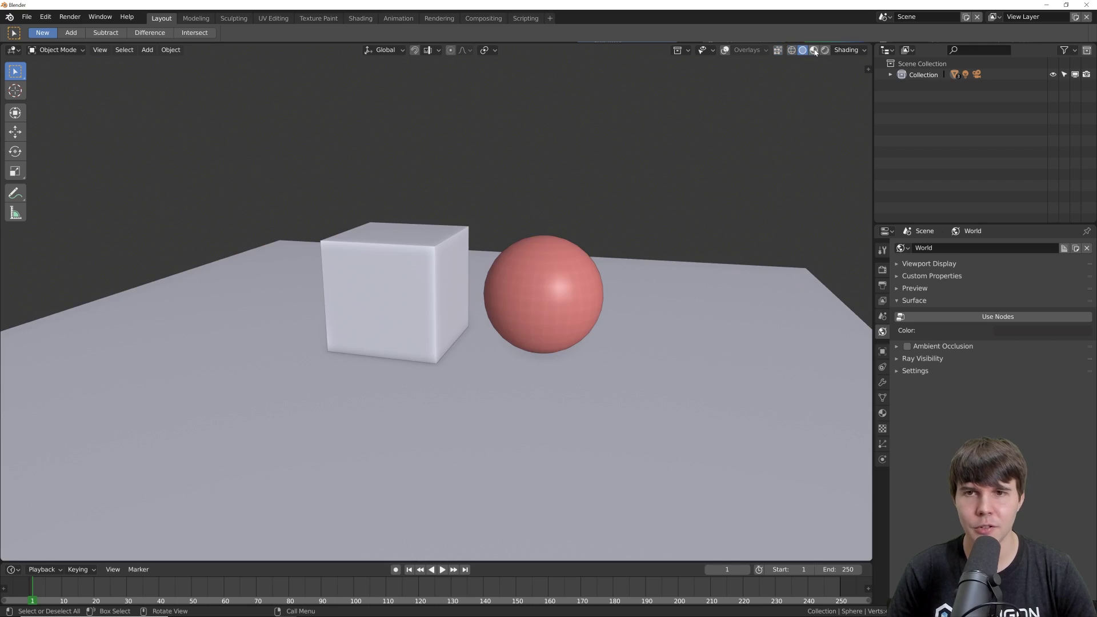
# Switch the viewport to LookDev shading and check its lighting options and the scene's render engine.
pyautogui.click(815, 51)
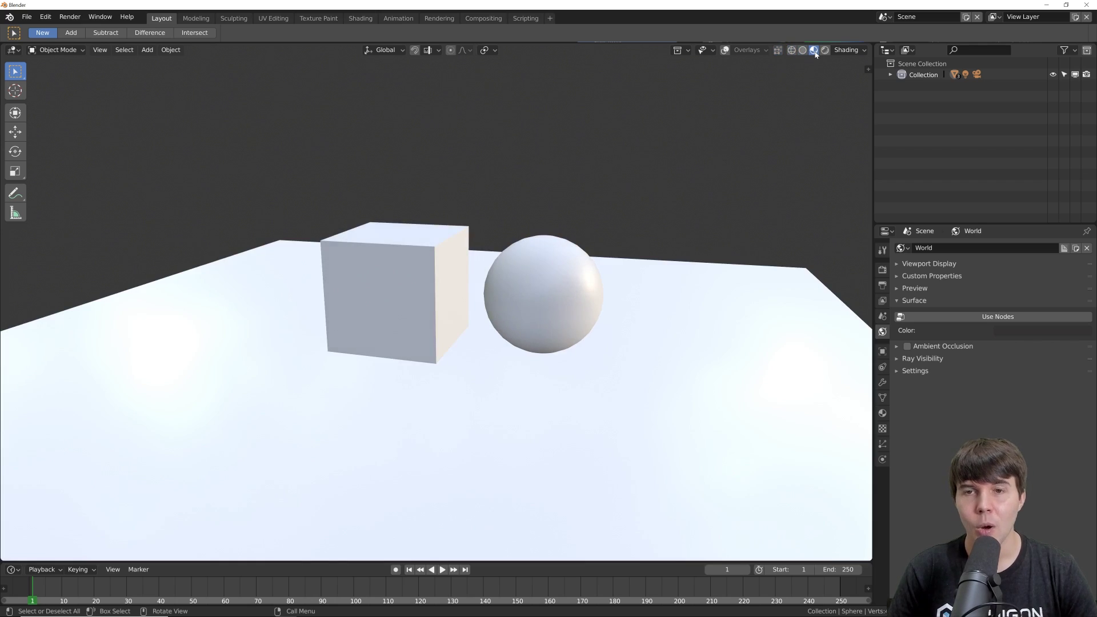
pyautogui.click(848, 51)
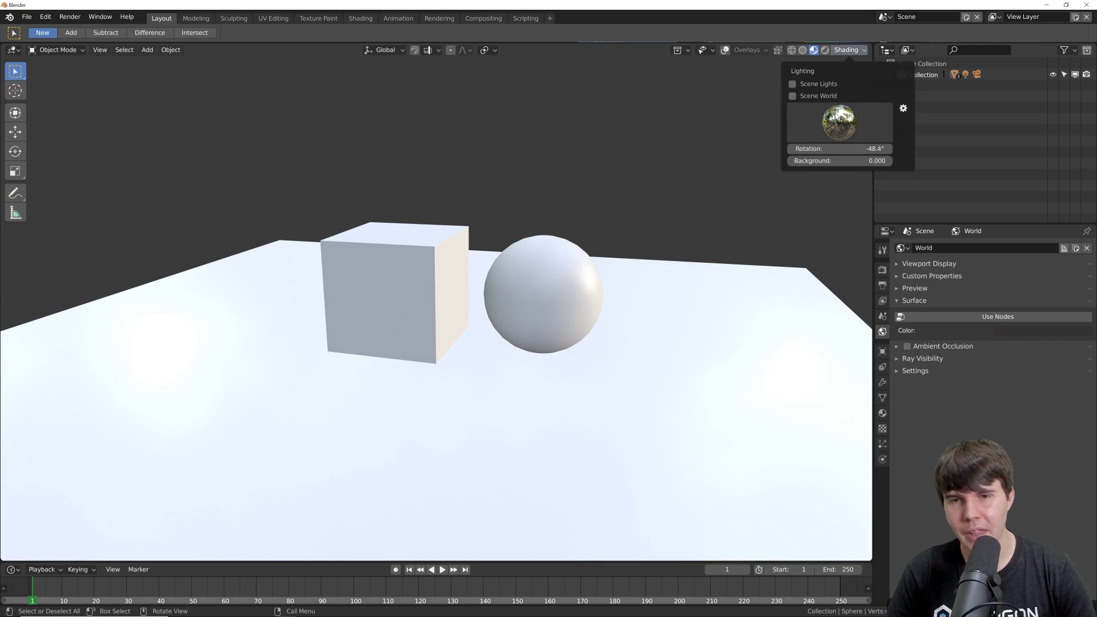
pyautogui.click(882, 269)
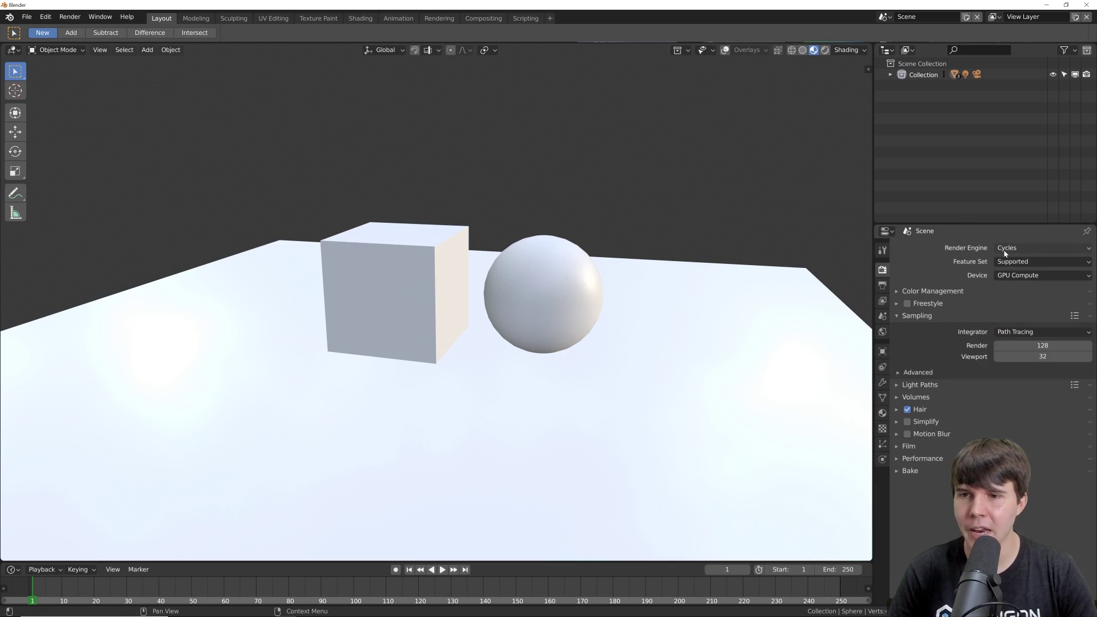
pyautogui.click(842, 51)
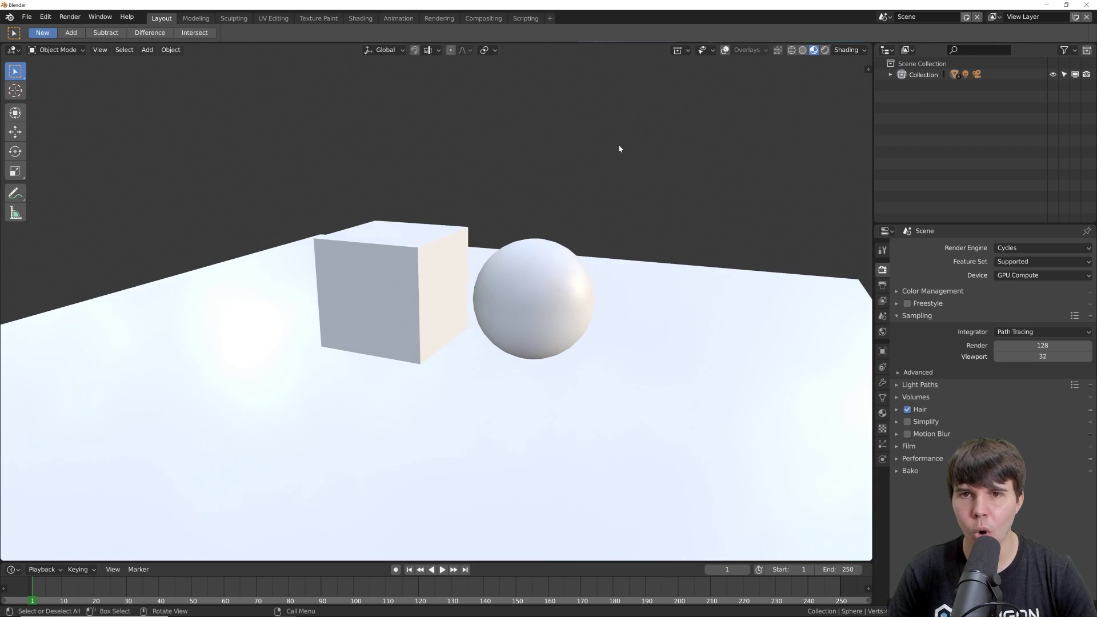
# Show the overlays again and try moving the light over the cube, cancelling the move.
pyautogui.click(725, 49)
pyautogui.scroll(-2, 623, 177)
pyautogui.click(616, 184)
pyautogui.moveTo(616, 184); pyautogui.dragTo(599, 195, button='middle')
pyautogui.press('g')
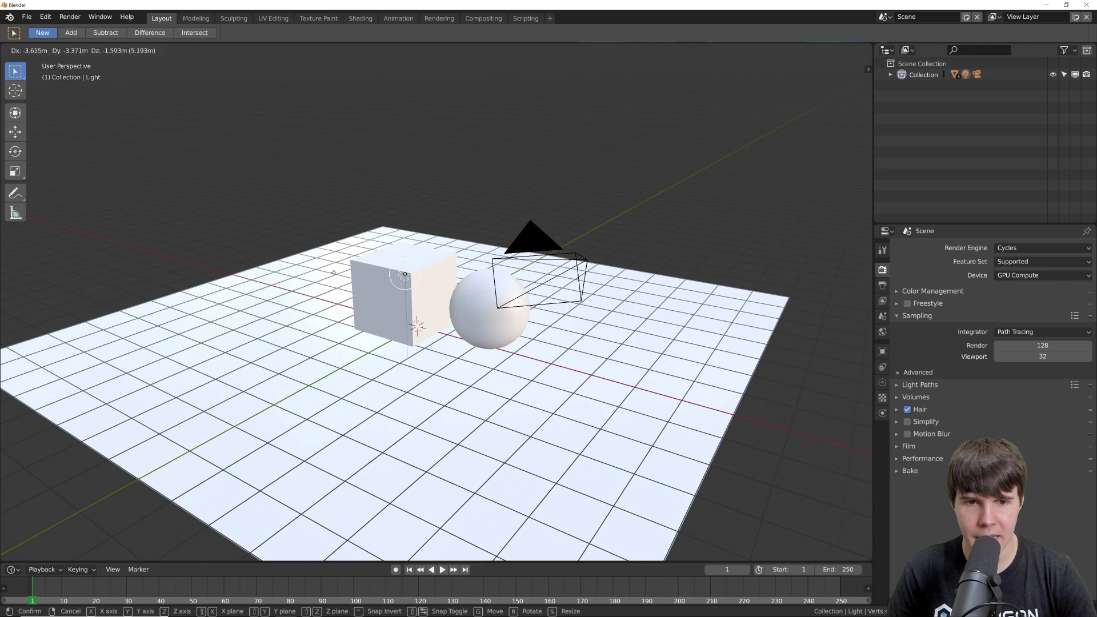
pyautogui.rightClick(651, 149)
pyautogui.moveTo(654, 147); pyautogui.dragTo(711, 132, button='middle')
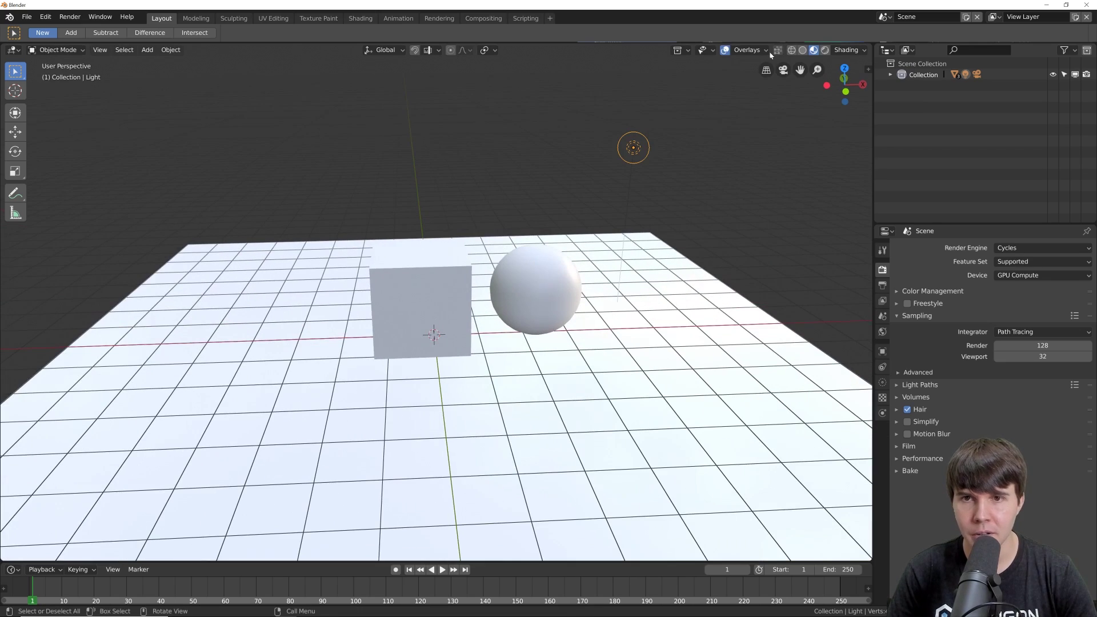
# Turn on Scene Lights for the LookDev viewport lighting and view the lit objects.
pyautogui.click(846, 50)
pyautogui.click(819, 92)
pyautogui.moveTo(650, 161)
pyautogui.mouseDown(button='middle')
pyautogui.moveTo(625, 161)
pyautogui.moveTo(663, 163)
pyautogui.moveTo(615, 162)
pyautogui.mouseUp(button='middle')
pyautogui.click(856, 52)
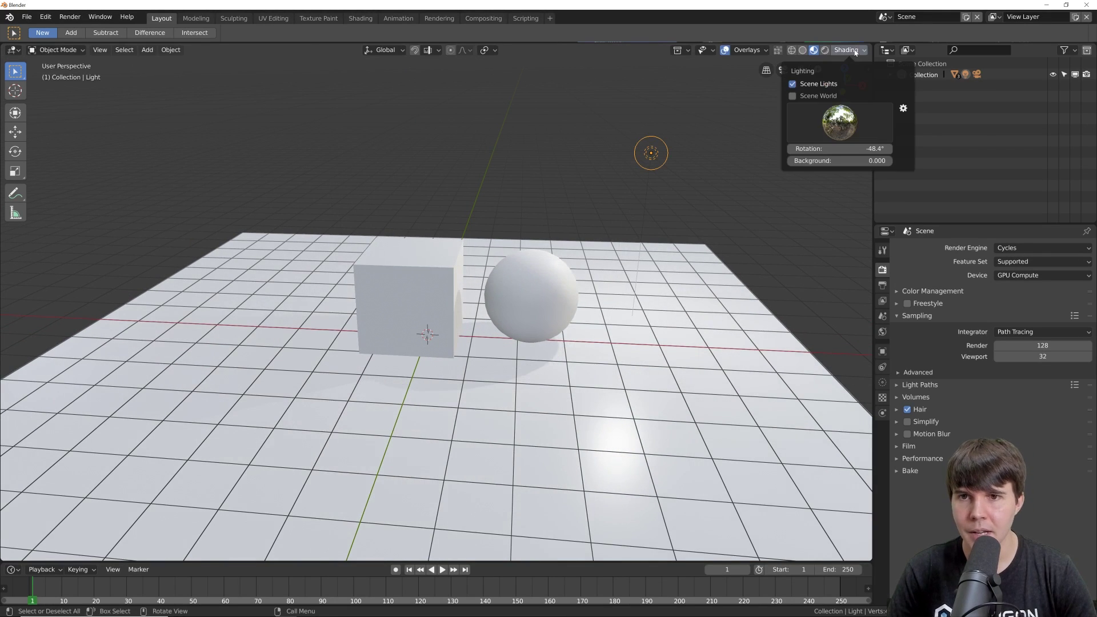
# Turn off Scene Lights for the LookDev lighting and choose the open field environment with a cloudy sky.
pyautogui.click(793, 84)
pyautogui.click(840, 122)
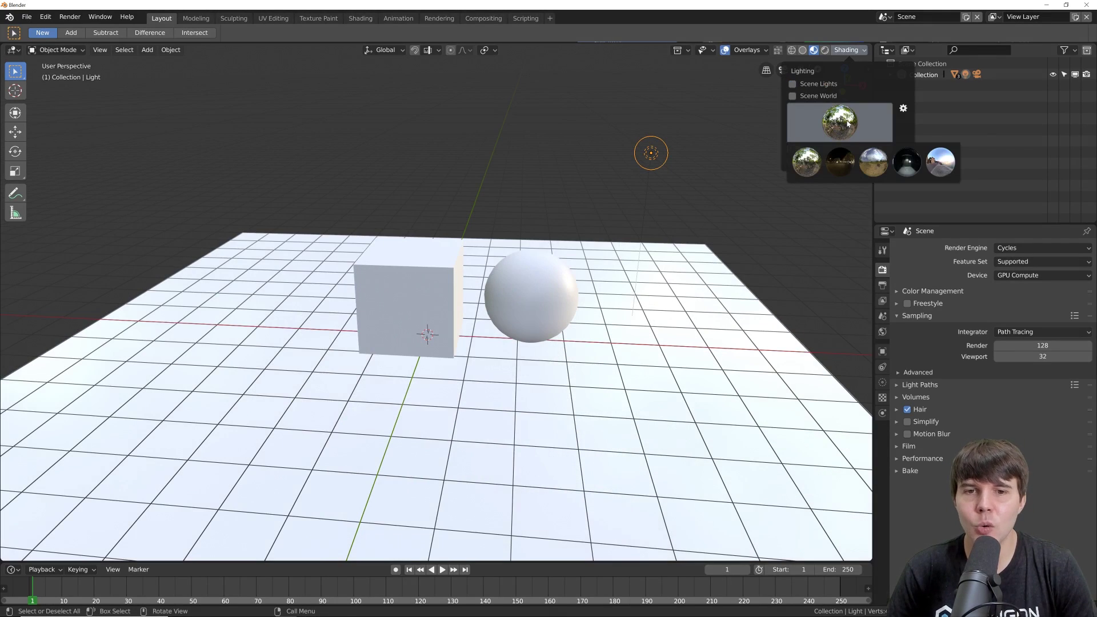
pyautogui.click(879, 169)
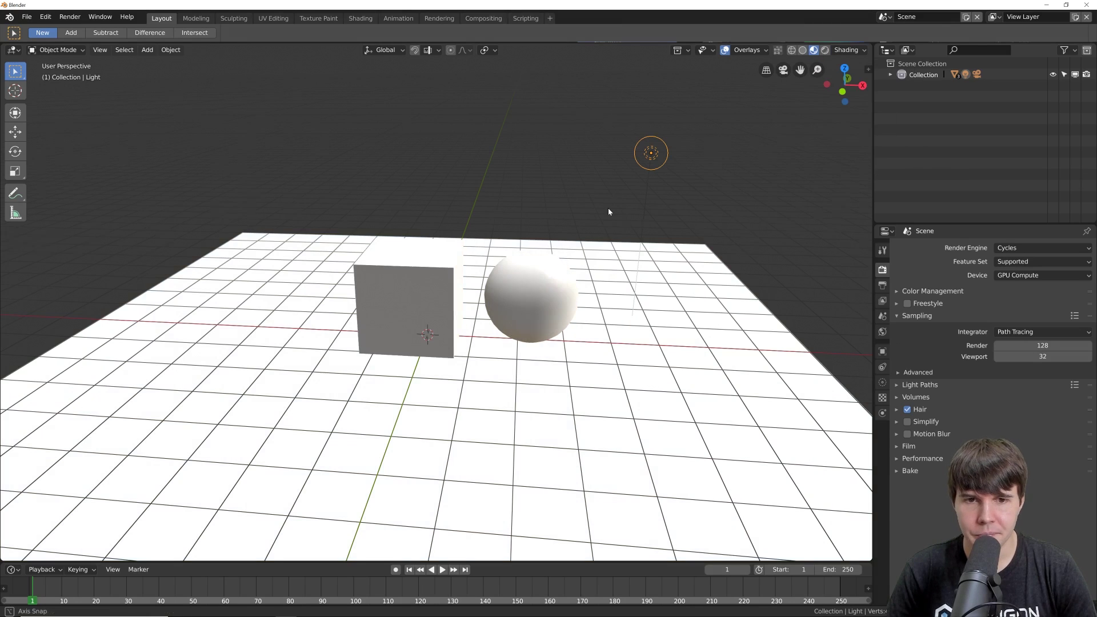
# Set the sphere material's Metallic value to 1.000.
pyautogui.scroll(2, 613, 207)
pyautogui.moveTo(613, 207); pyautogui.dragTo(582, 195, button='middle')
pyautogui.click(580, 232)
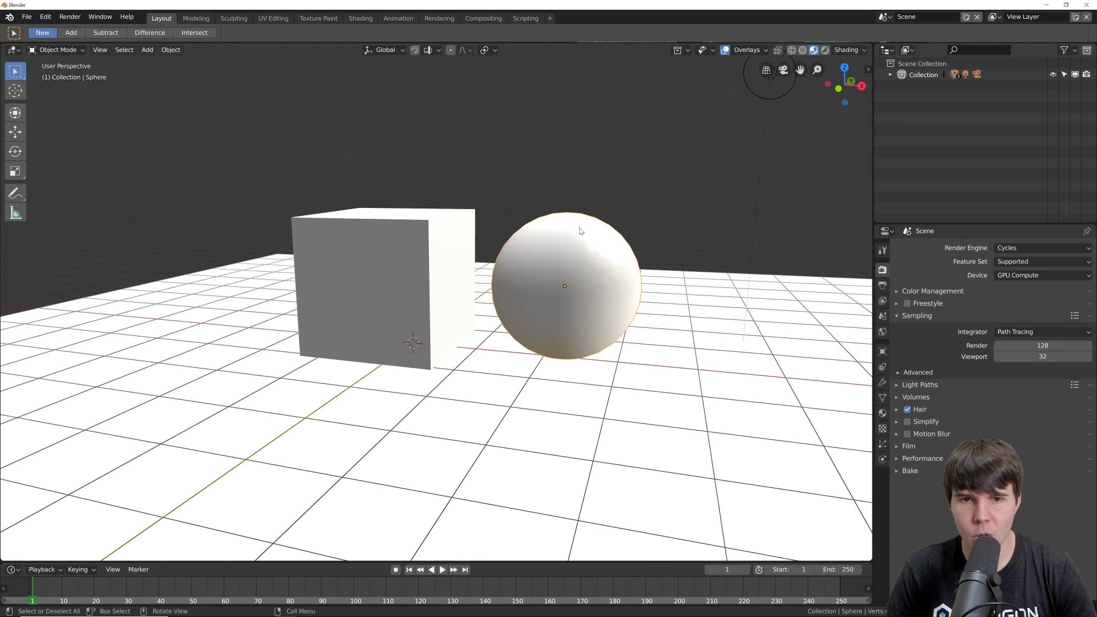
pyautogui.click(883, 412)
pyautogui.click(915, 313)
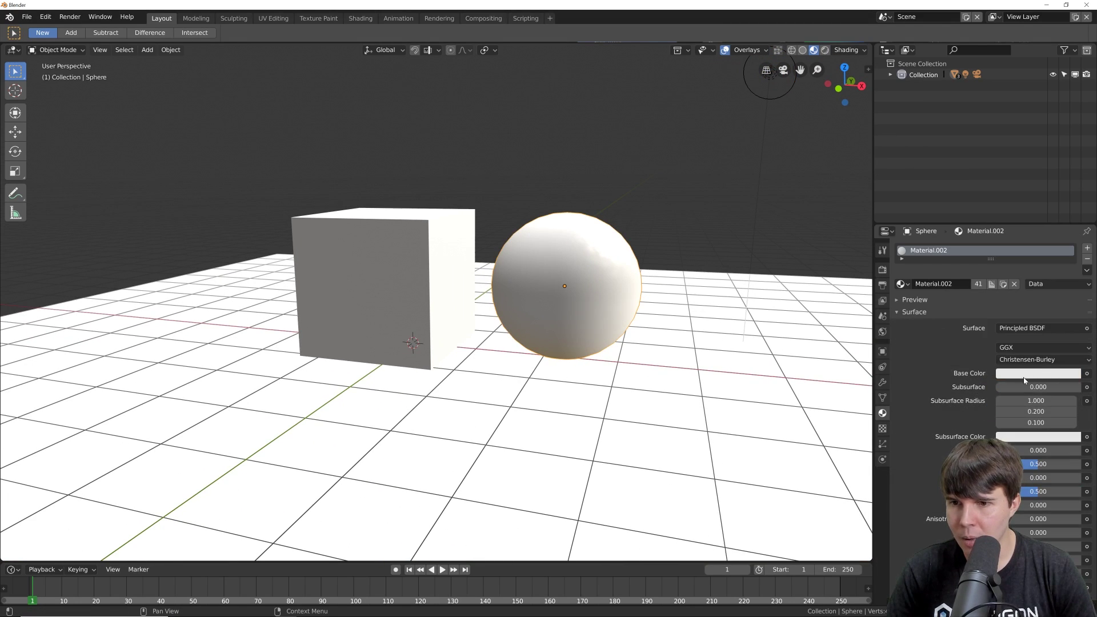
pyautogui.scroll(-2, 1018, 389)
pyautogui.moveTo(1011, 405); pyautogui.dragTo(1080, 405)
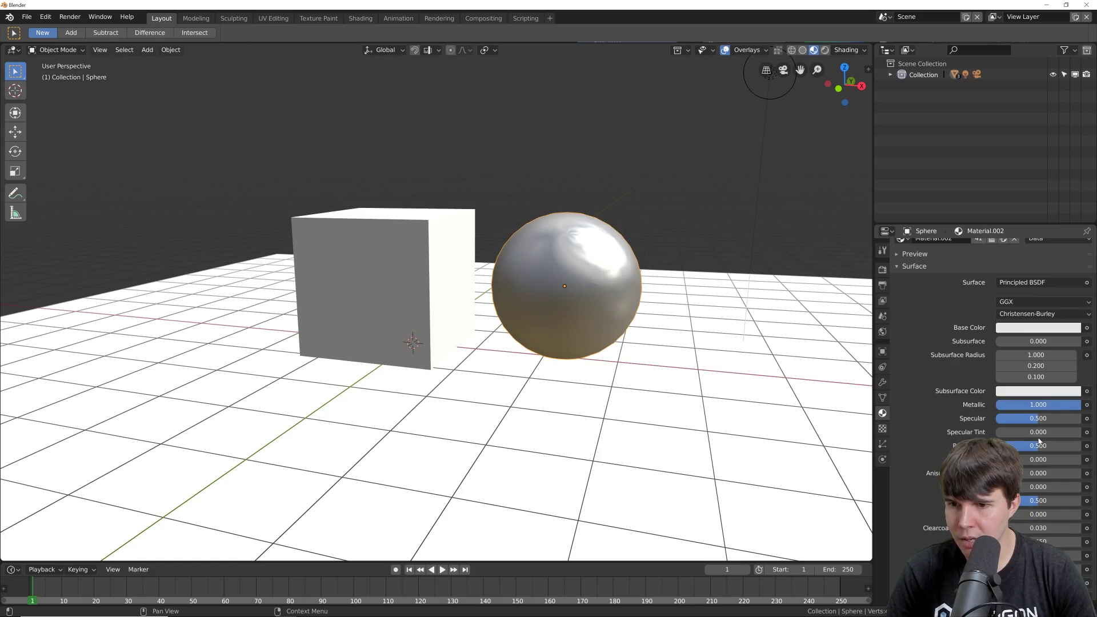
# Lower the sphere material's Roughness to 0.047 and examine the environment reflected in it.
pyautogui.moveTo(1039, 441); pyautogui.dragTo(1001, 445)
pyautogui.moveTo(672, 343); pyautogui.dragTo(626, 307, button='middle')
pyautogui.scroll(1, 627, 307)
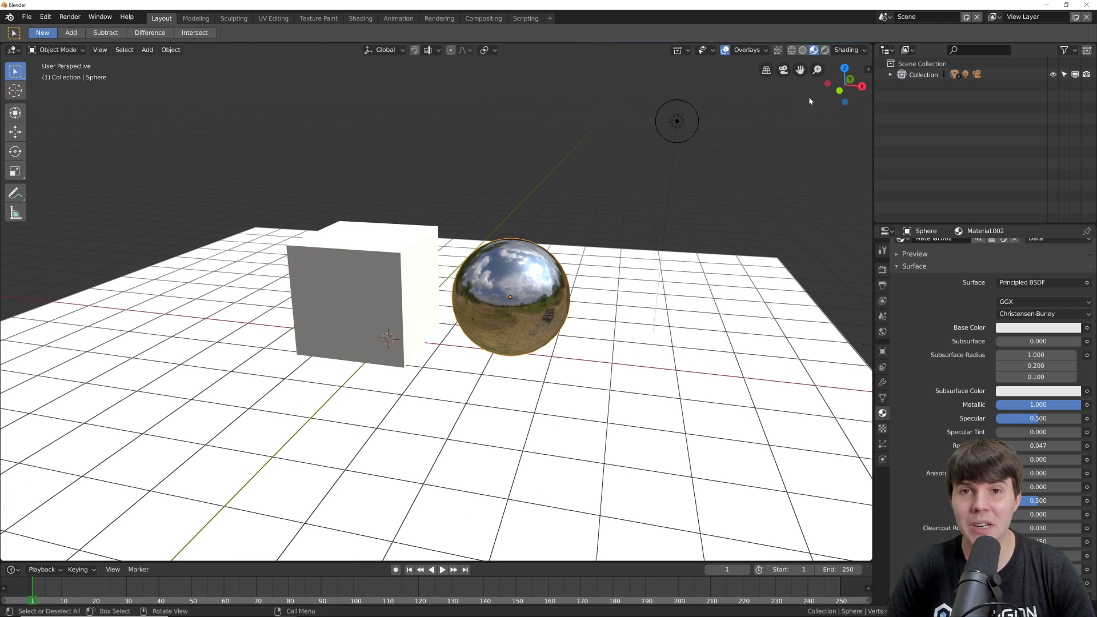
pyautogui.scroll(4, 728, 188)
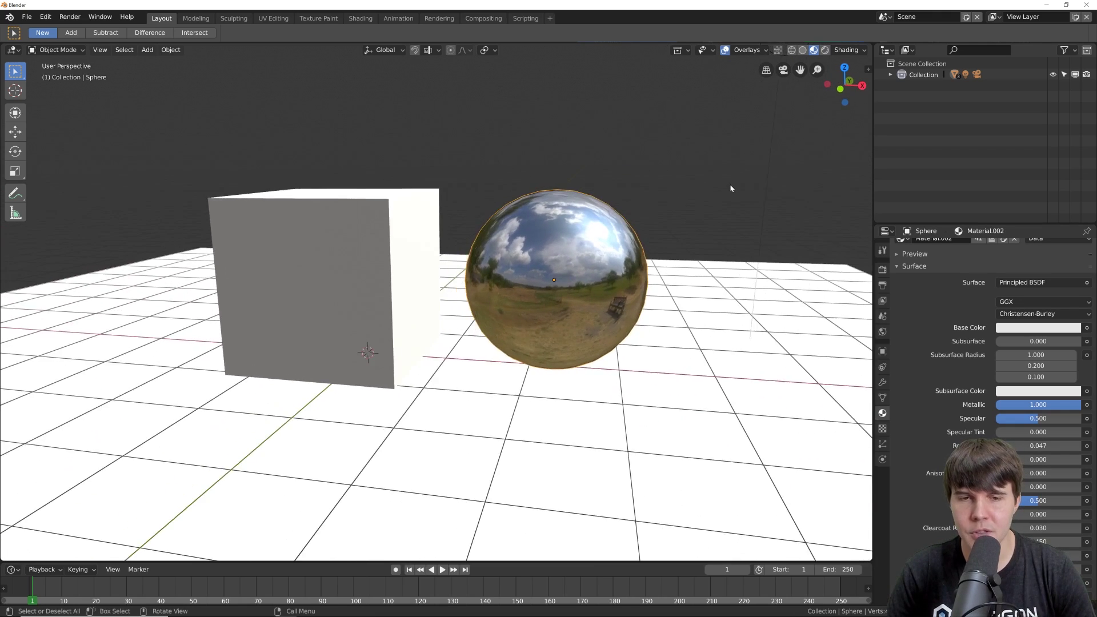
pyautogui.scroll(-3, 701, 200)
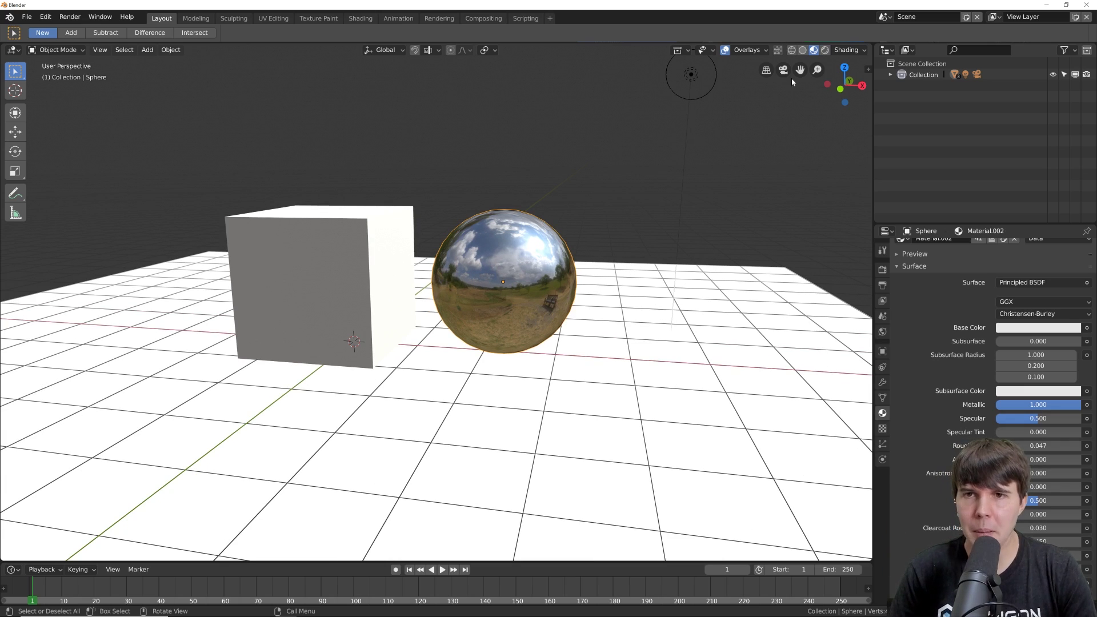
# Compare solid display with LookDev, then try the night, cloudy field and dark interior environments on the reflective sphere.
pyautogui.click(802, 50)
pyautogui.click(814, 51)
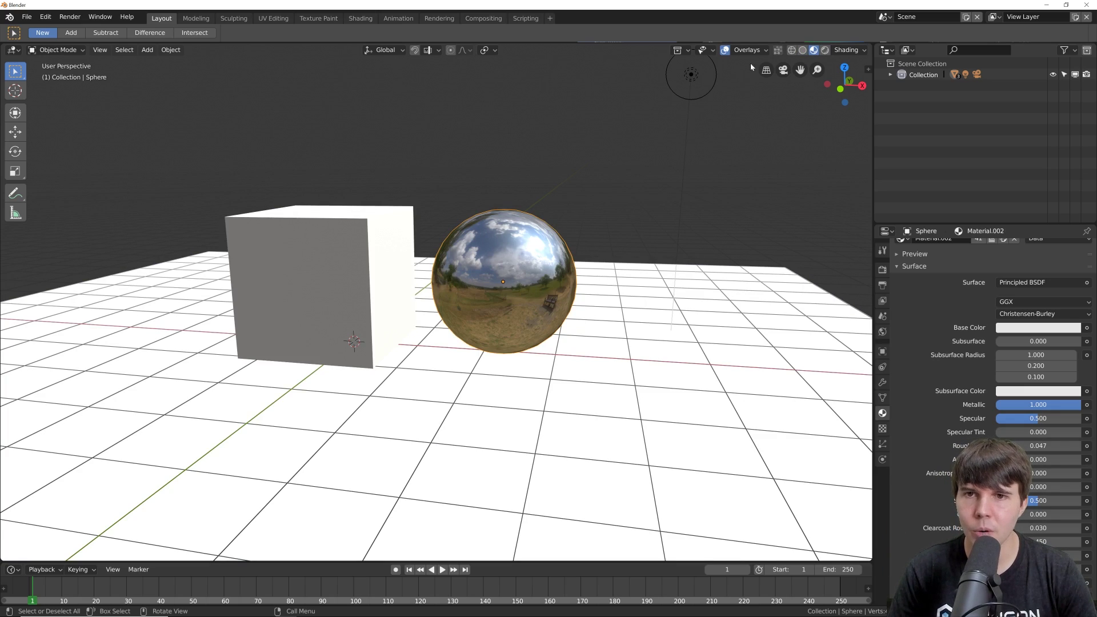
pyautogui.click(850, 50)
pyautogui.click(834, 130)
pyautogui.click(840, 162)
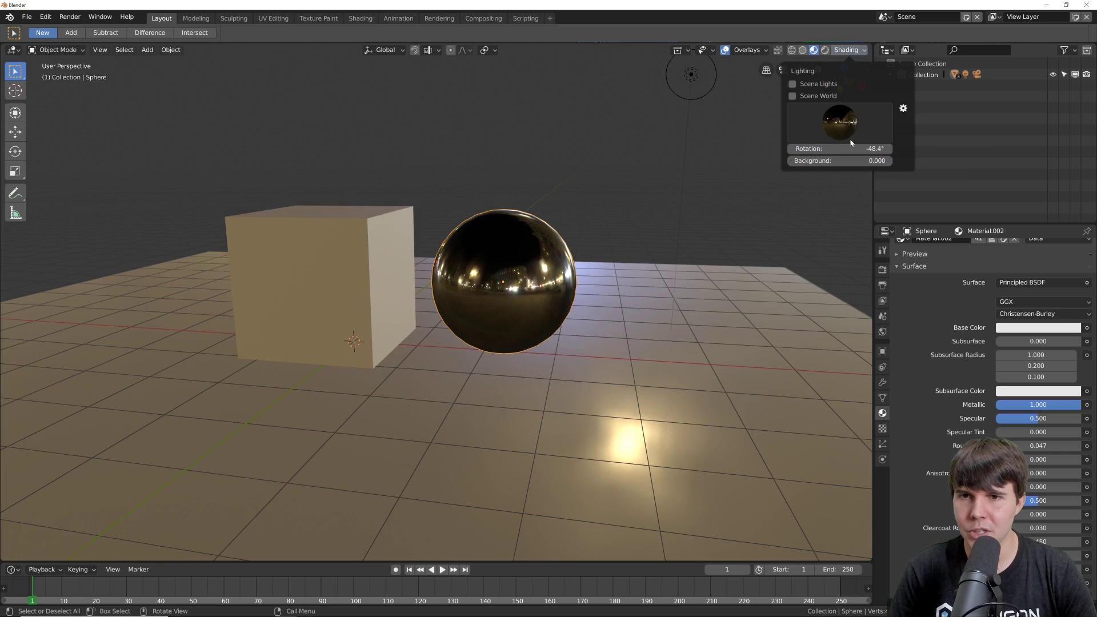
pyautogui.click(851, 137)
pyautogui.click(878, 160)
pyautogui.click(858, 123)
pyautogui.click(907, 155)
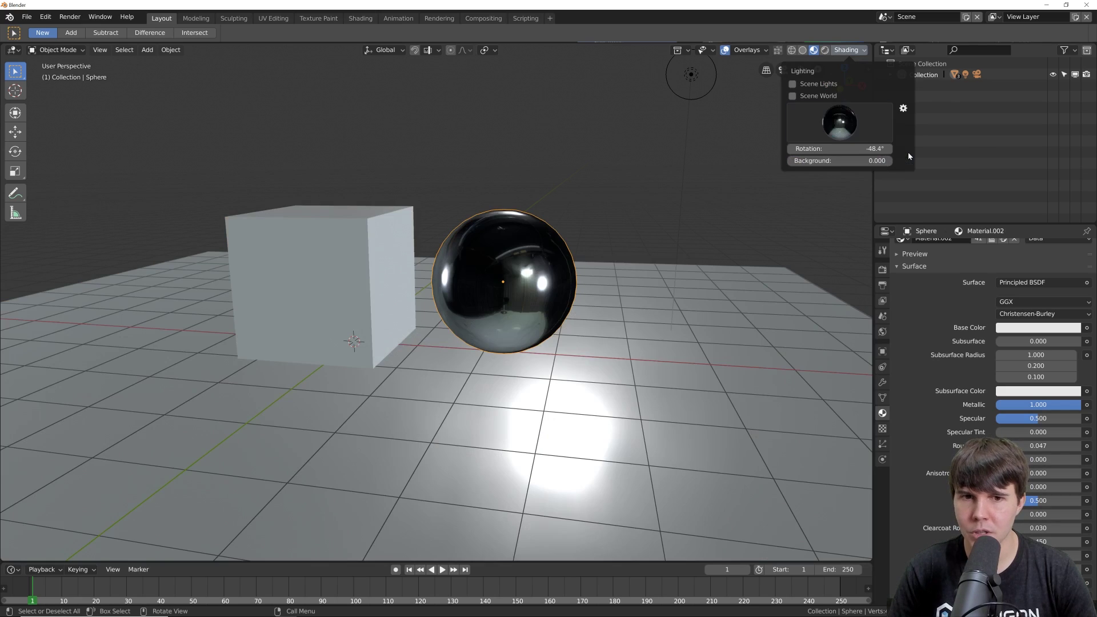
# Try the blue-sky environment, then set the LookDev lighting to the forest environment.
pyautogui.click(839, 122)
pyautogui.click(941, 162)
pyautogui.click(857, 124)
pyautogui.click(807, 162)
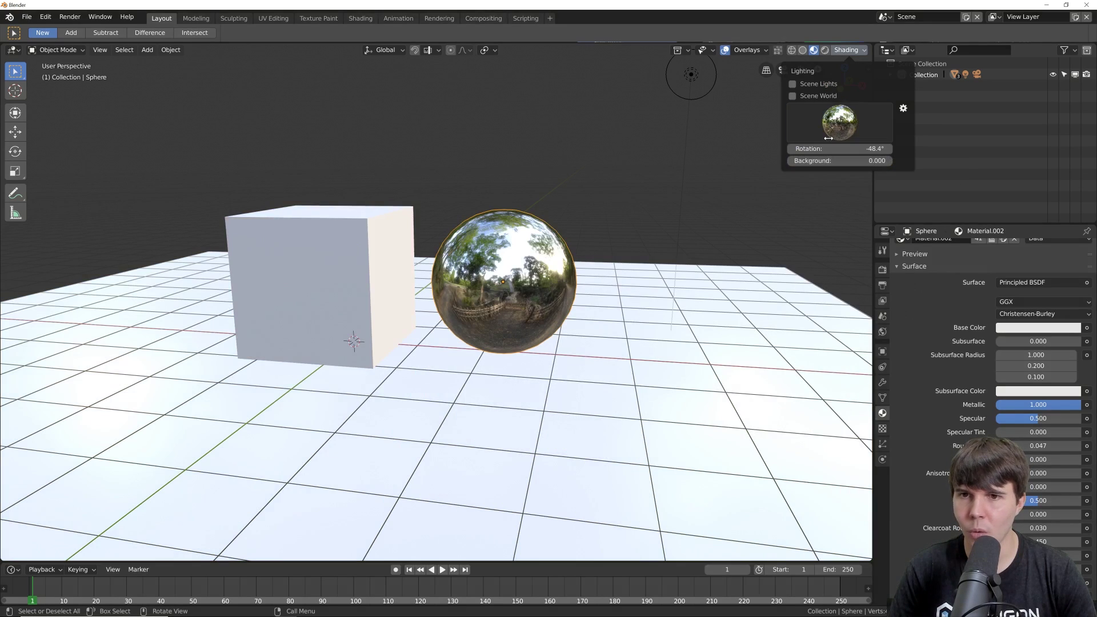
pyautogui.click(836, 129)
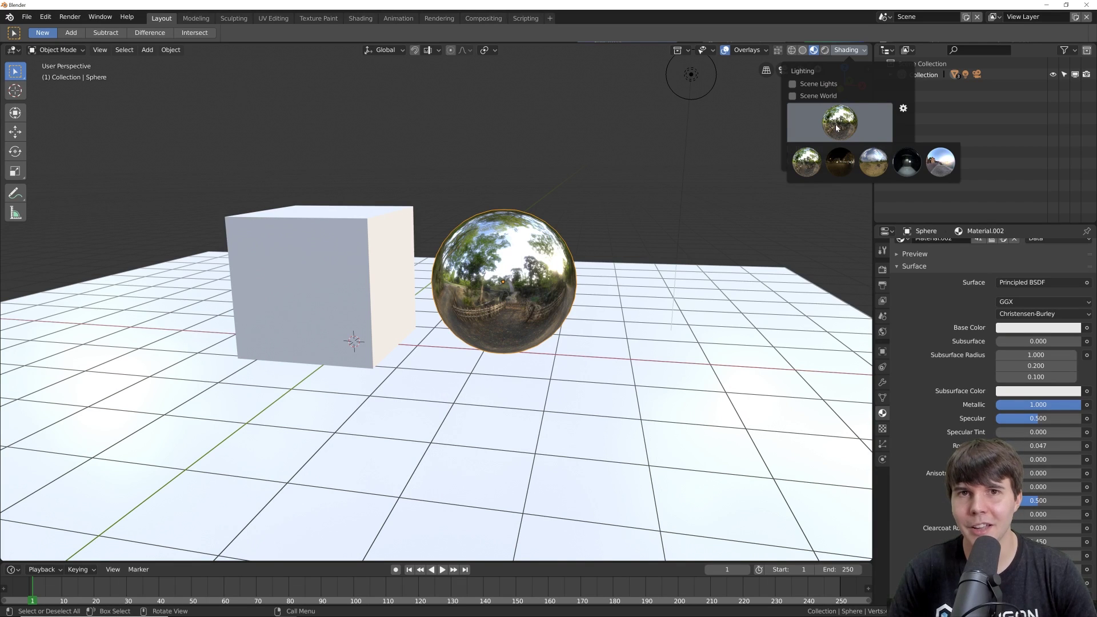
pyautogui.click(827, 131)
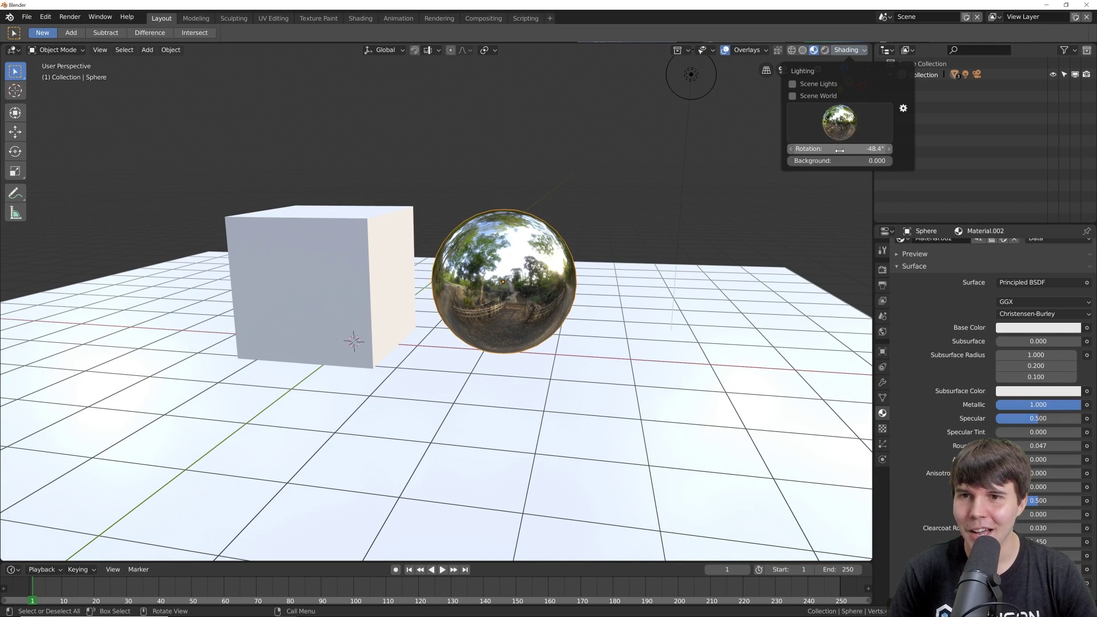
# Try rotating the LookDev environment, set its rotation to 0°, and toggle Scene World on and off.
pyautogui.moveTo(840, 151)
pyautogui.mouseDown()
pyautogui.moveTo(823, 150)
pyautogui.moveTo(845, 151)
pyautogui.mouseUp()
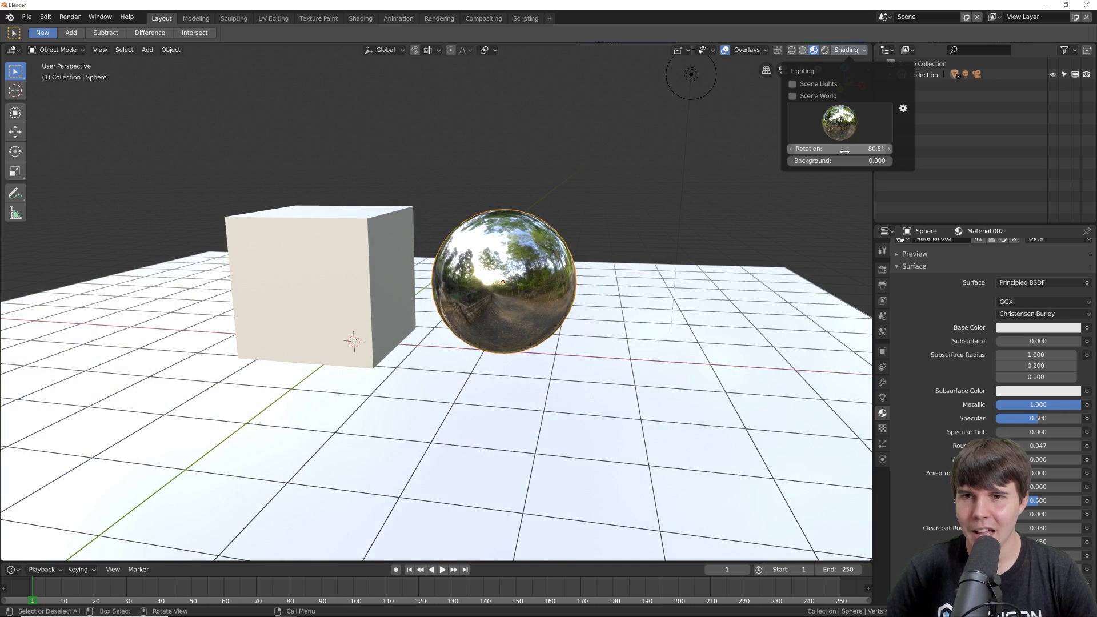
pyautogui.click(845, 151)
pyautogui.write('0')
pyautogui.press('Return')
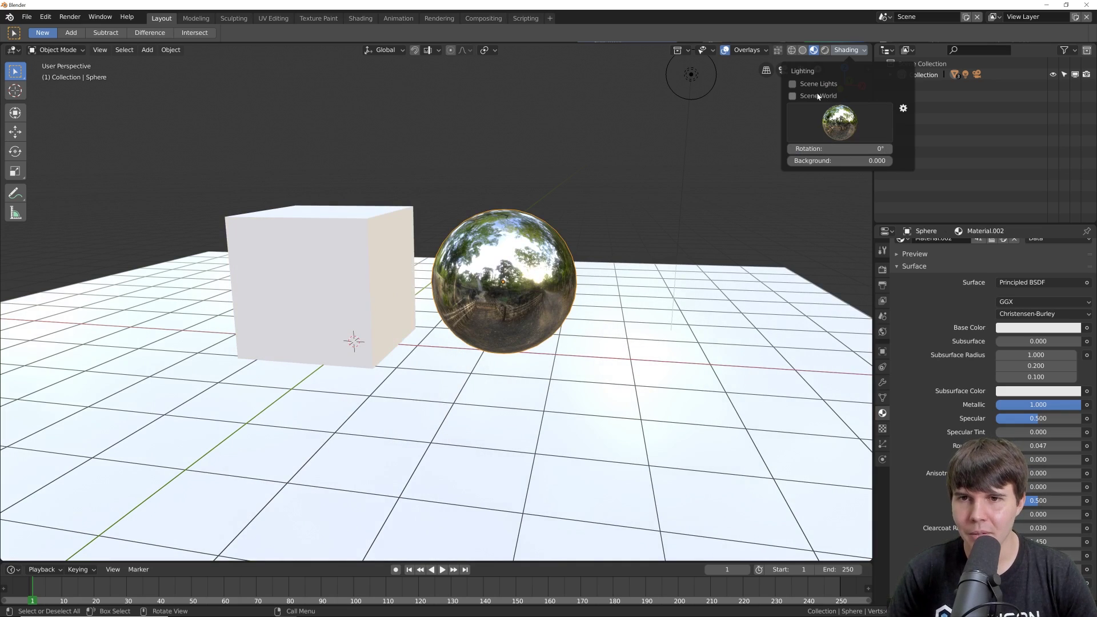
pyautogui.click(819, 96)
pyautogui.click(819, 96)
# Switch the viewport to rendered display and view the scene in Cycles.
pyautogui.click(825, 50)
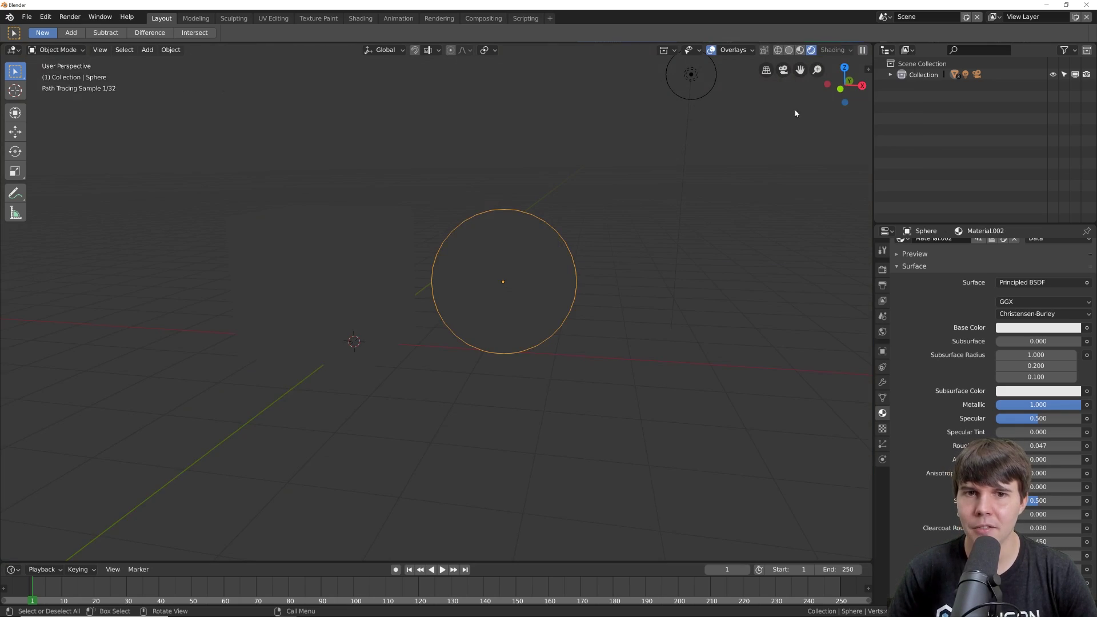
pyautogui.scroll(1, 783, 185)
pyautogui.scroll(-1, 786, 182)
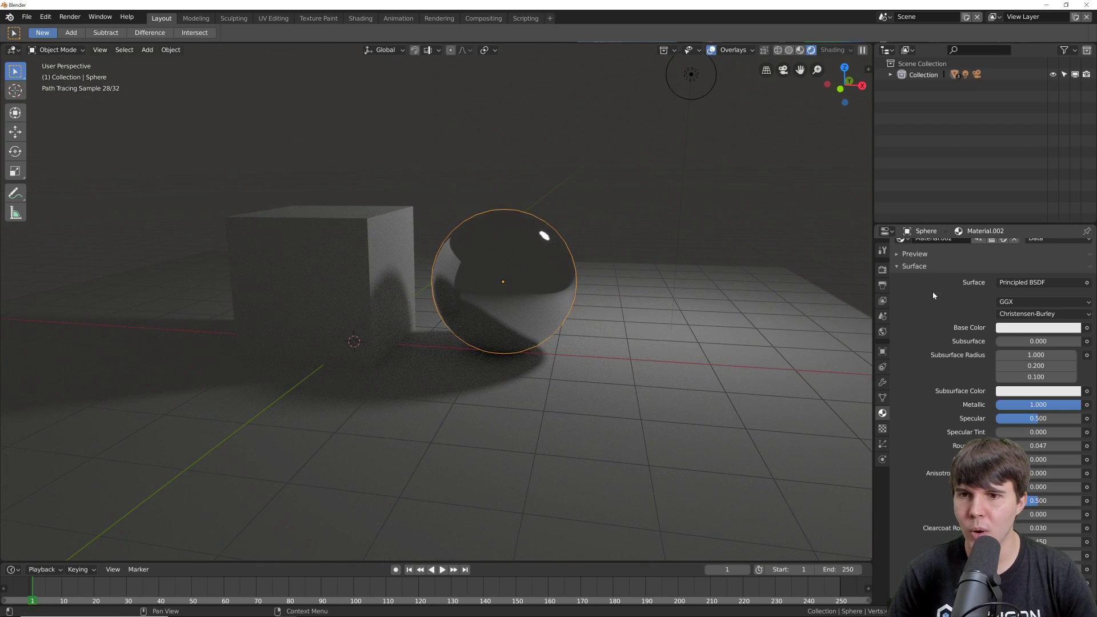
# Change the scene's render engine from Cycles to Eevee.
pyautogui.scroll(2, 897, 280)
pyautogui.click(882, 269)
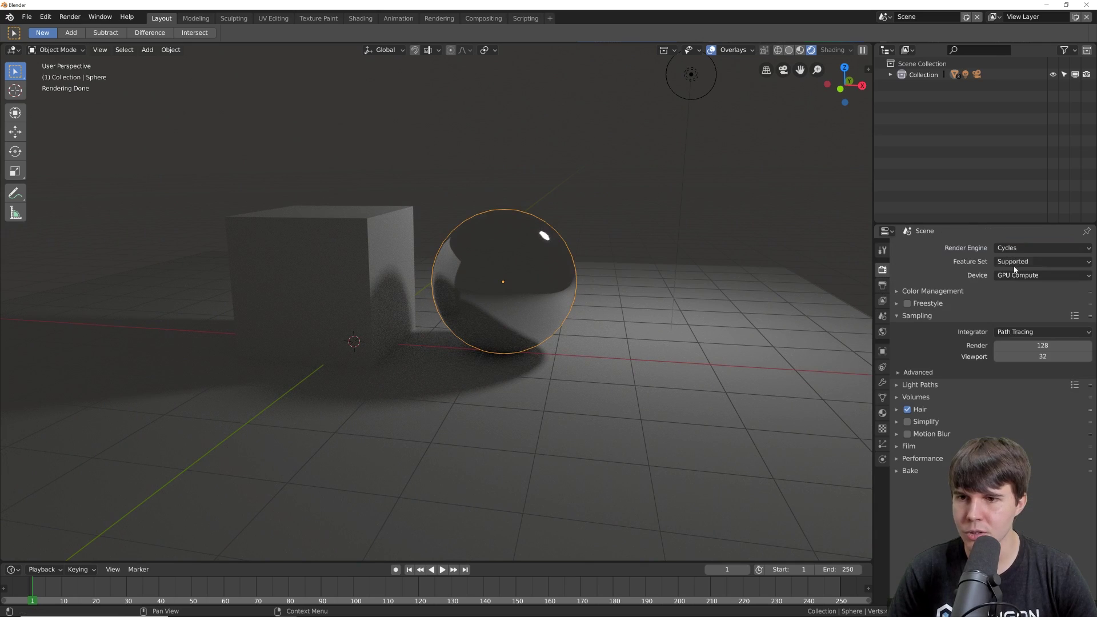
pyautogui.click(1021, 247)
pyautogui.moveTo(649, 341)
pyautogui.mouseDown(button='middle')
pyautogui.moveTo(630, 341)
pyautogui.moveTo(652, 340)
pyautogui.mouseUp(button='middle')
pyautogui.scroll(-1, 653, 340)
pyautogui.click(1022, 247)
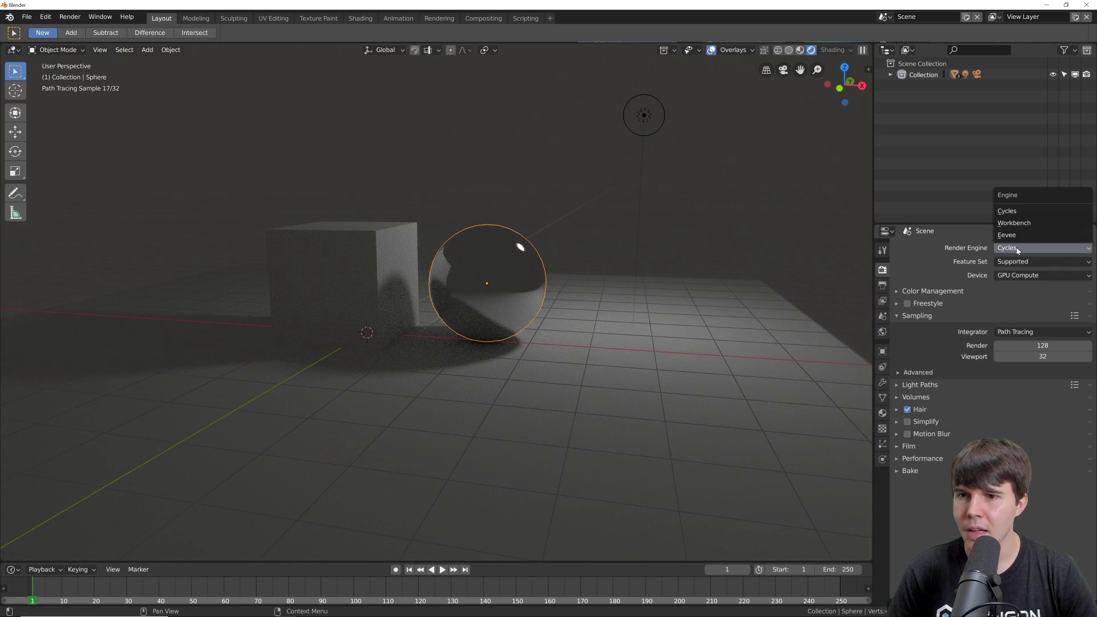
pyautogui.click(1023, 223)
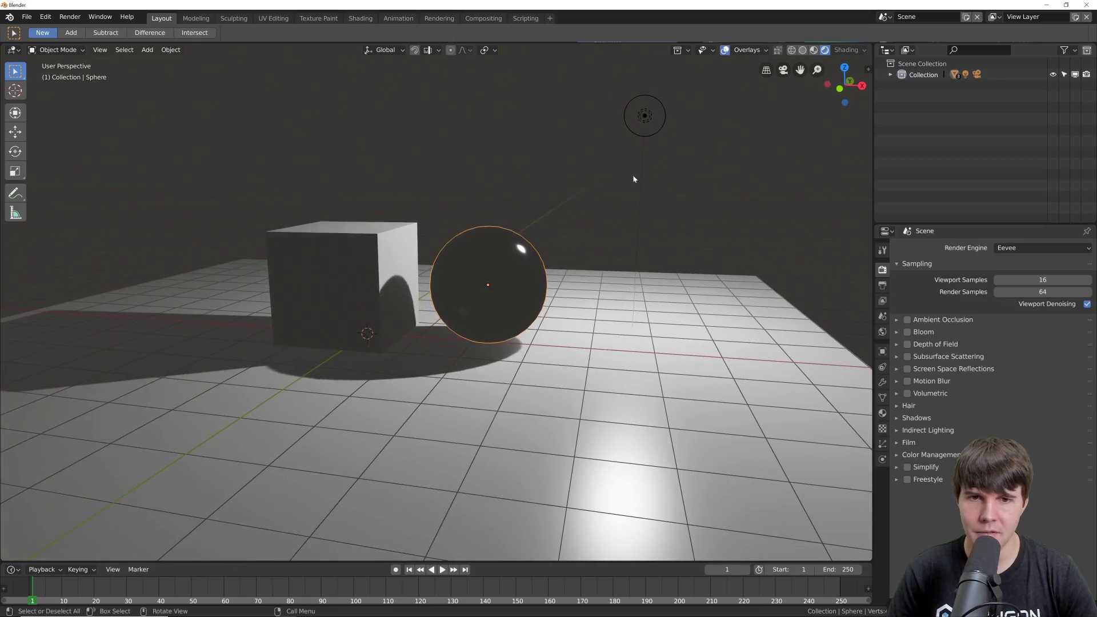
# Move the light around above the cube and sphere to check the shadows from different angles.
pyautogui.click(644, 121)
pyautogui.press('g')
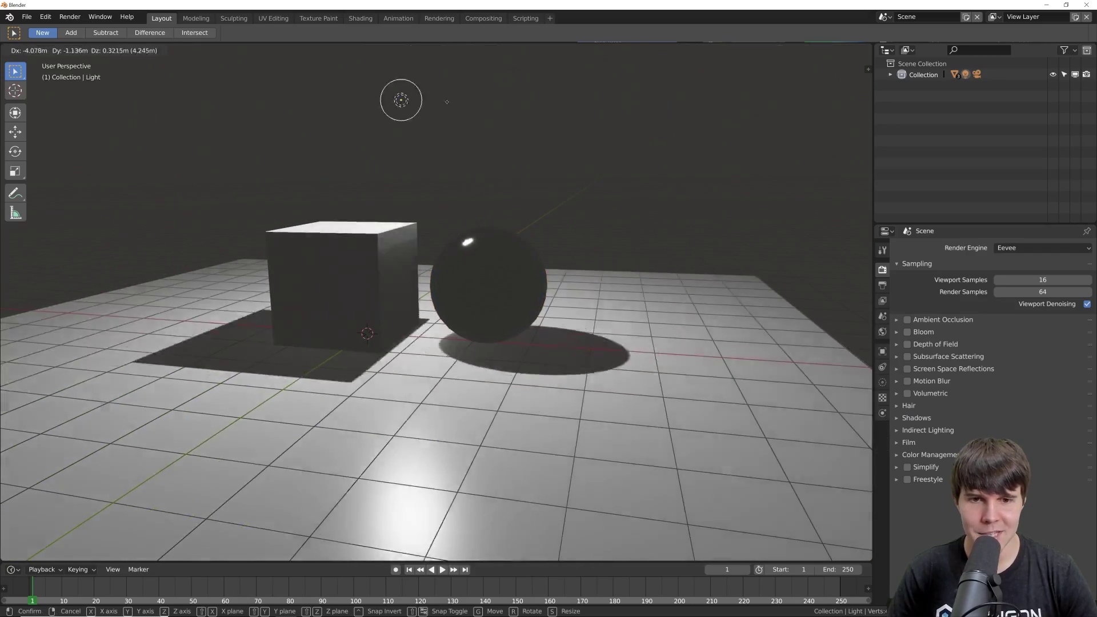
pyautogui.click(533, 126)
pyautogui.moveTo(534, 127); pyautogui.dragTo(446, 181, button='middle')
pyautogui.press('g')
pyautogui.click(632, 268)
# Reposition the light beside the cube on the side away from the sphere, finishing with a move along the X axis.
pyautogui.moveTo(631, 269); pyautogui.dragTo(714, 233, button='middle')
pyautogui.press('g')
pyautogui.click(324, 253)
pyautogui.moveTo(324, 253); pyautogui.dragTo(495, 303, button='middle')
pyautogui.press('g')
pyautogui.press('x')
pyautogui.click(387, 319)
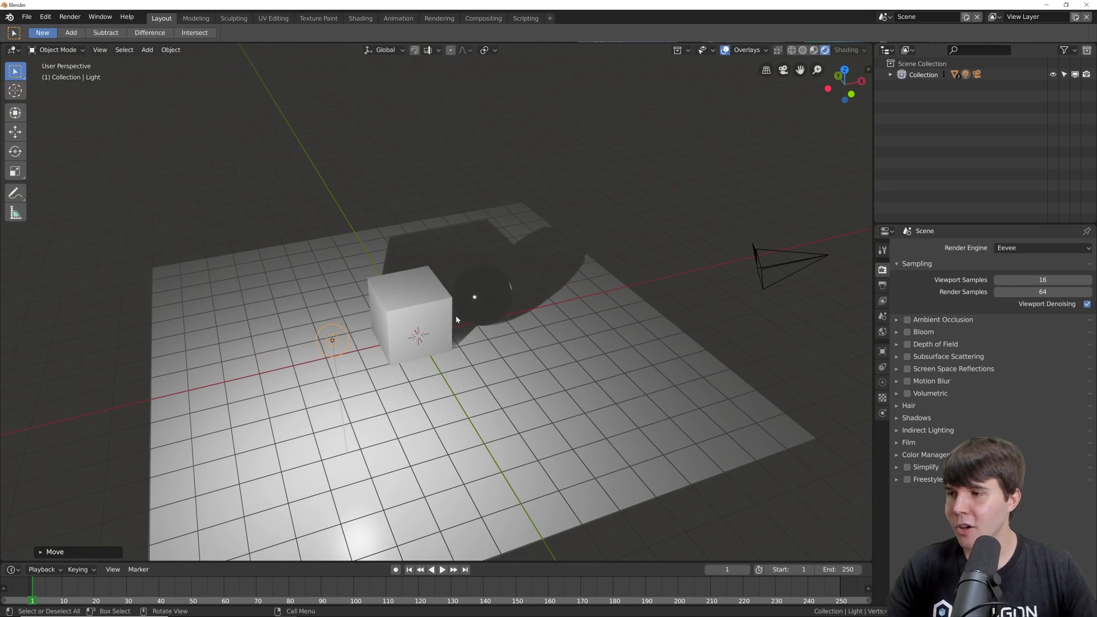